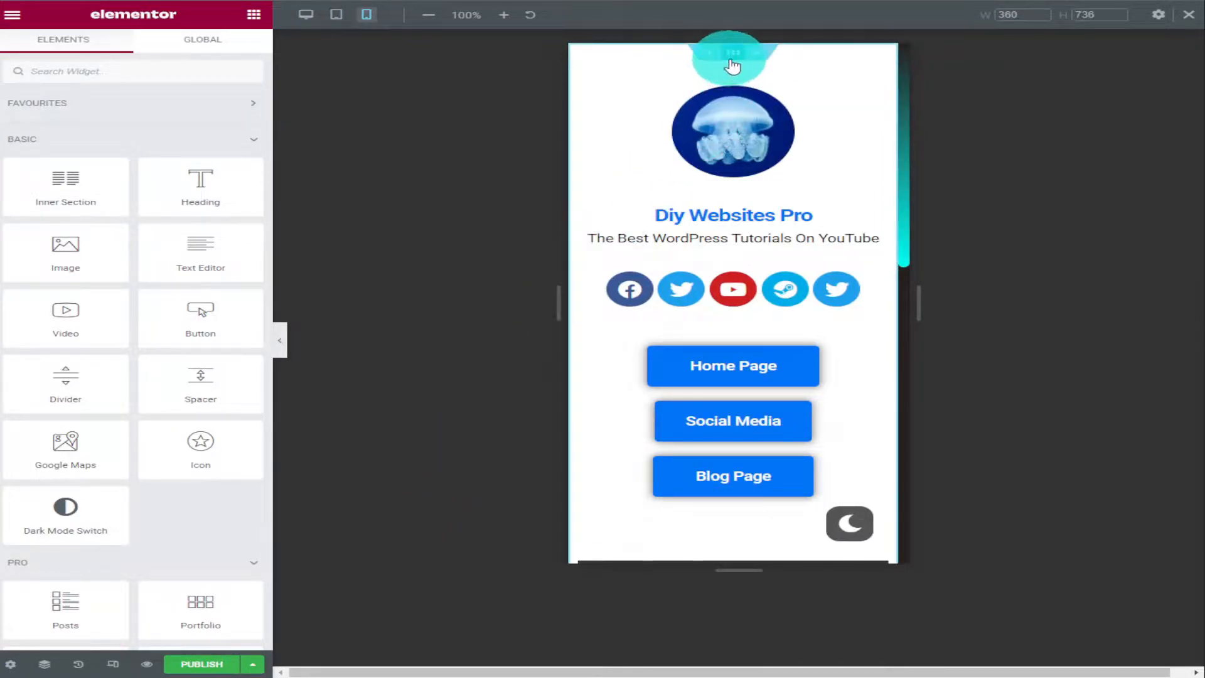
# Step: Select the profile page's section and set its normal background type to Classic
pyautogui.click(733, 55)
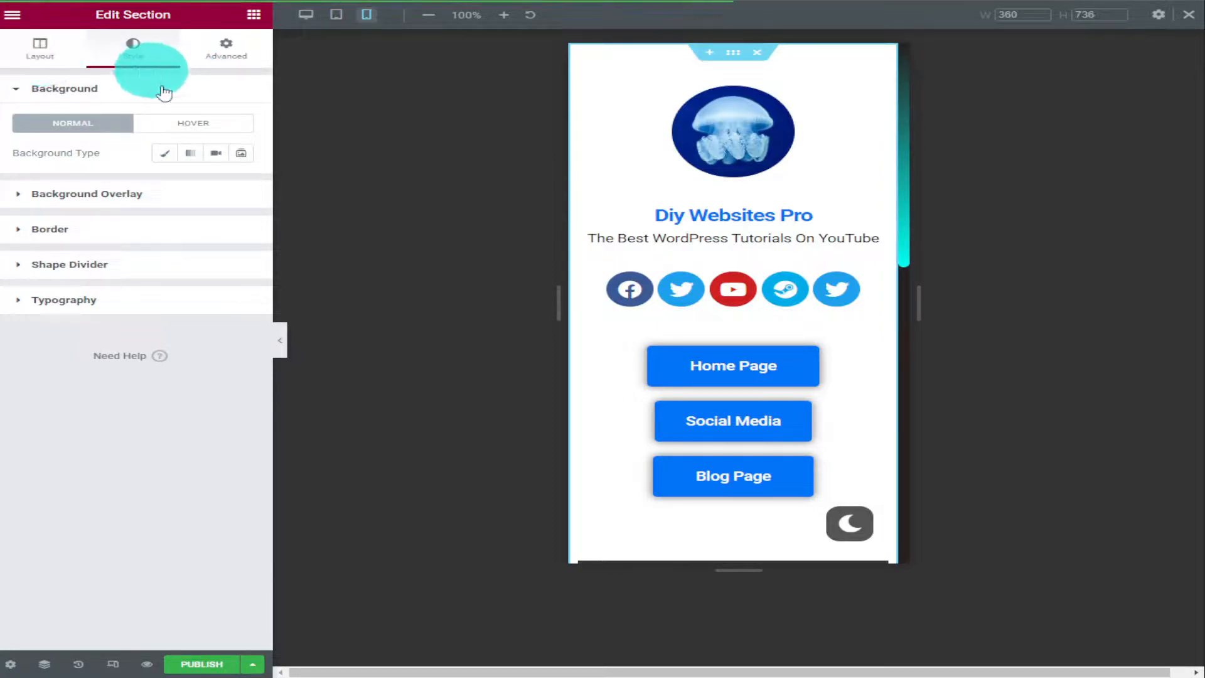
pyautogui.click(164, 153)
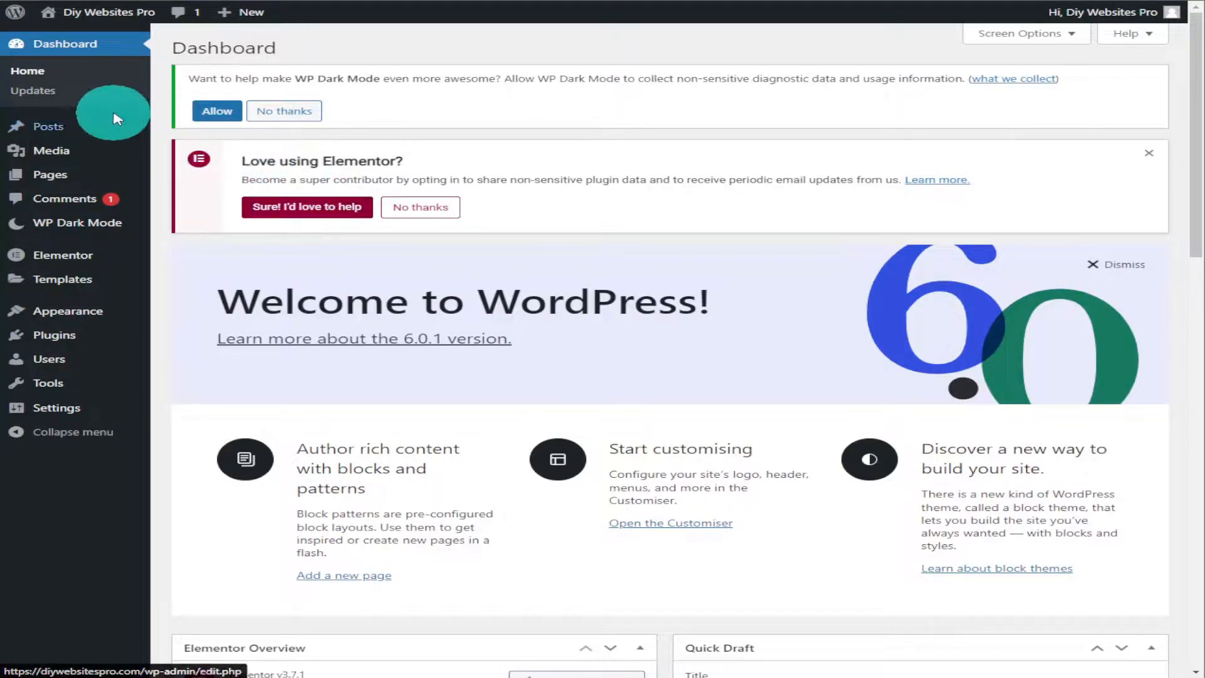
# Step: Create a new WordPress page titled "Not Linktree" and open it for editing in Elementor
pyautogui.click(94, 182)
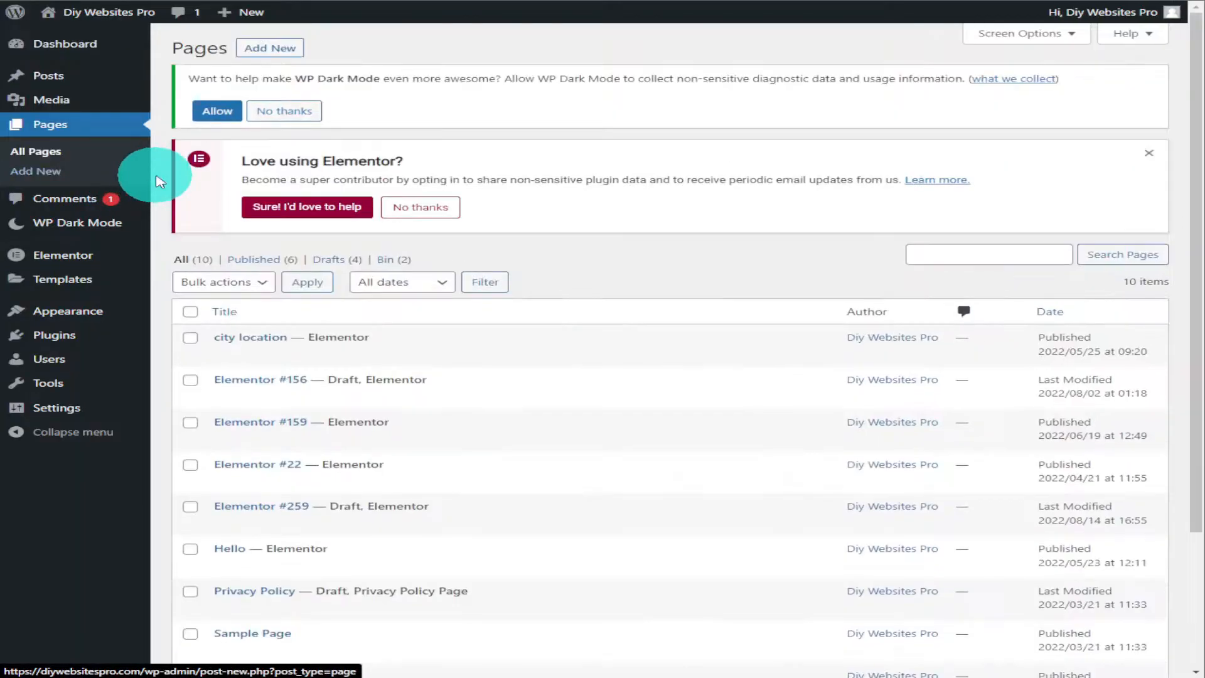
pyautogui.click(270, 57)
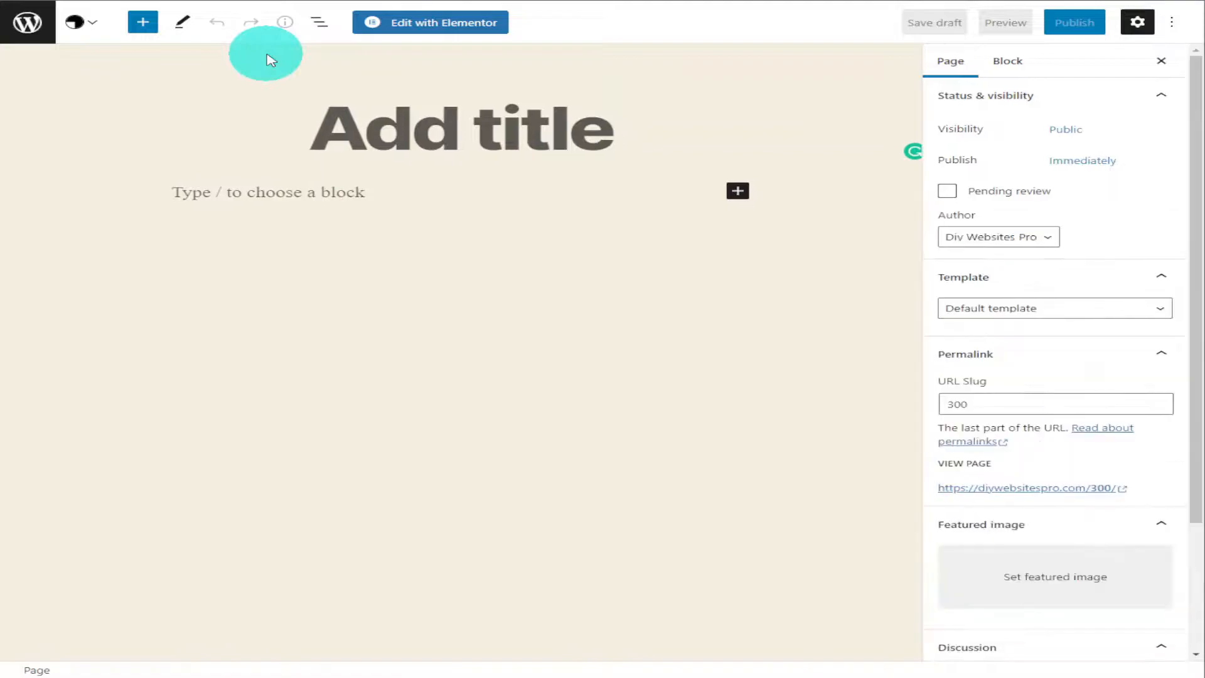
pyautogui.write('Not ')
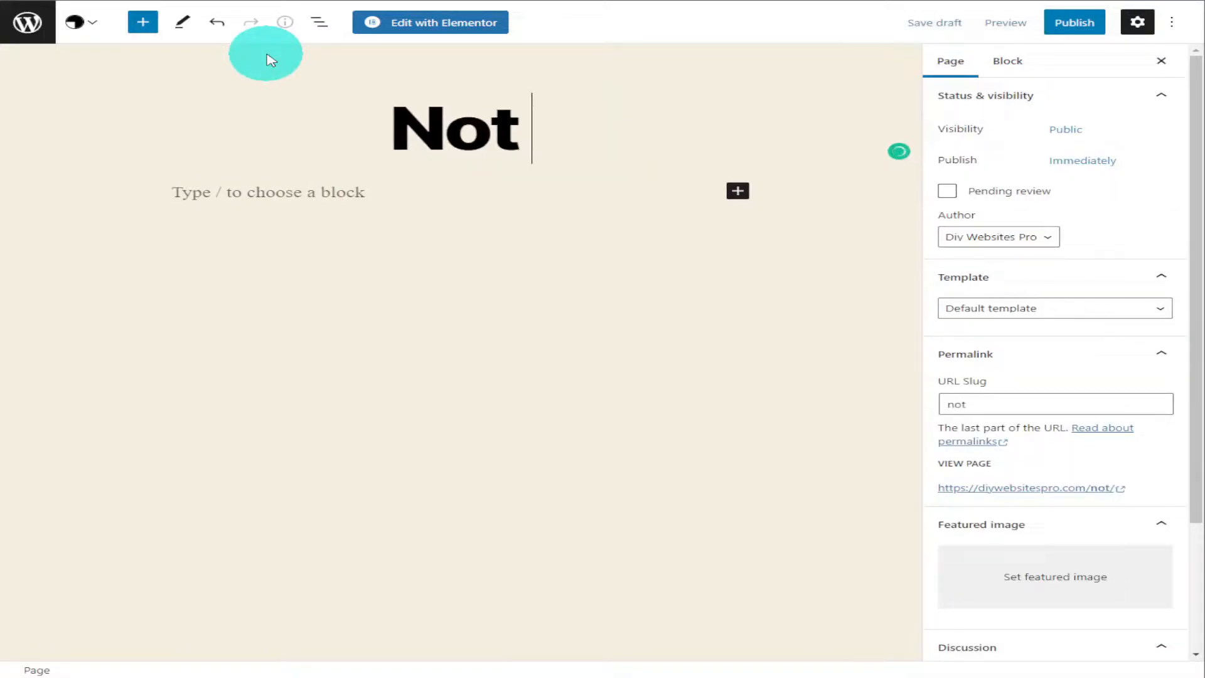
pyautogui.write('Linktree')
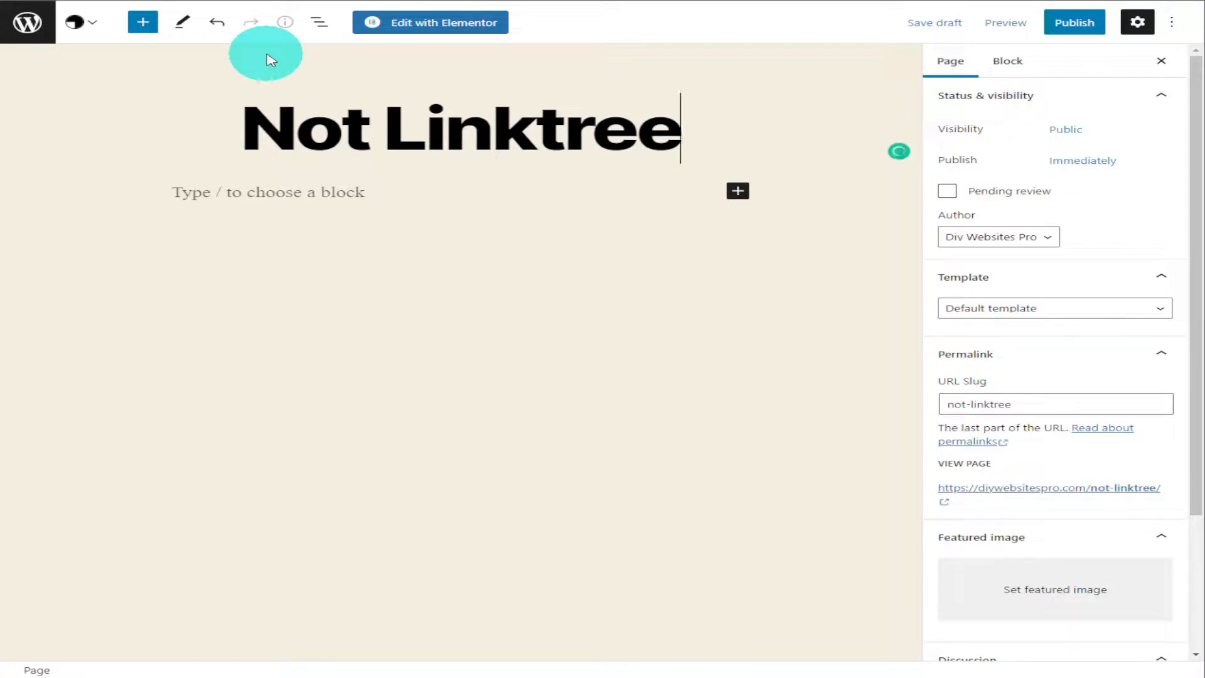
pyautogui.click(392, 26)
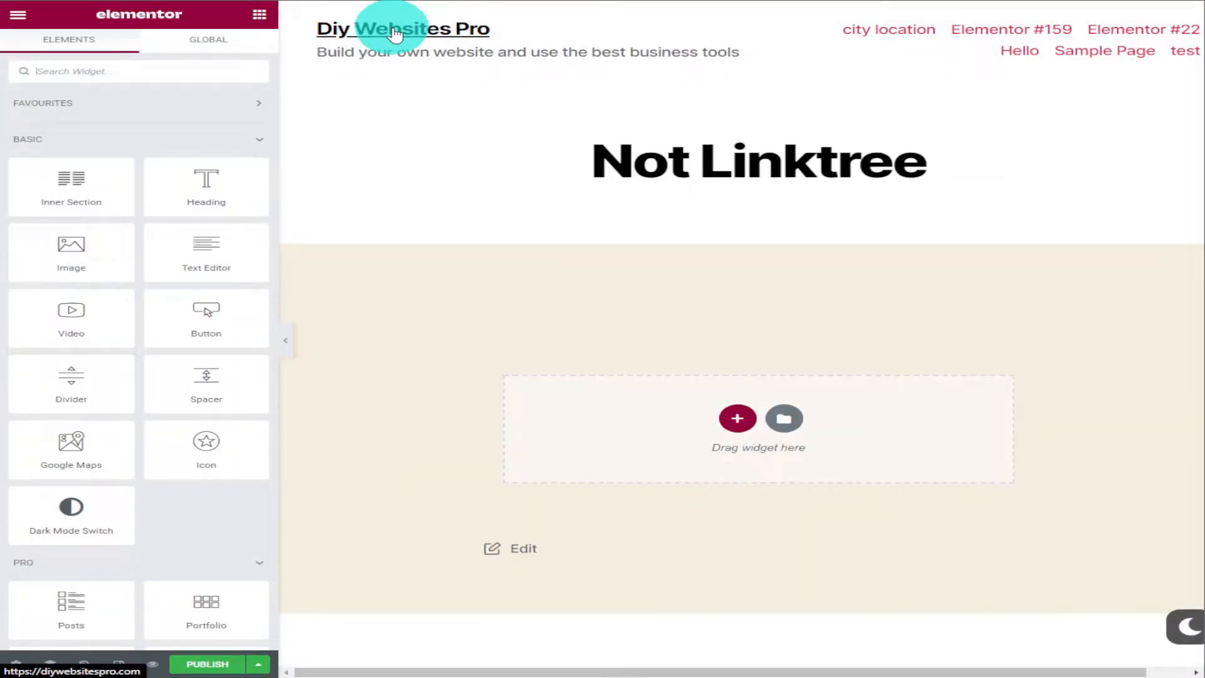
# Step: Set the page layout to Elementor Canvas in the page settings
pyautogui.scroll(-6, 725, 107)
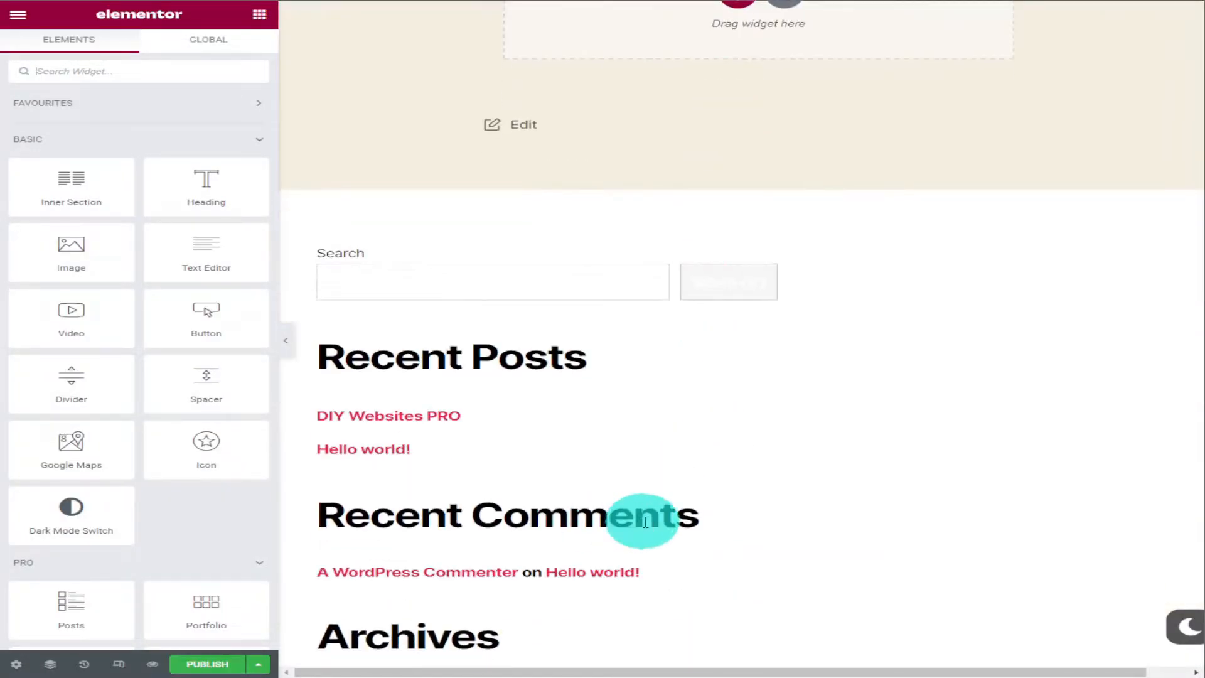
pyautogui.click(15, 664)
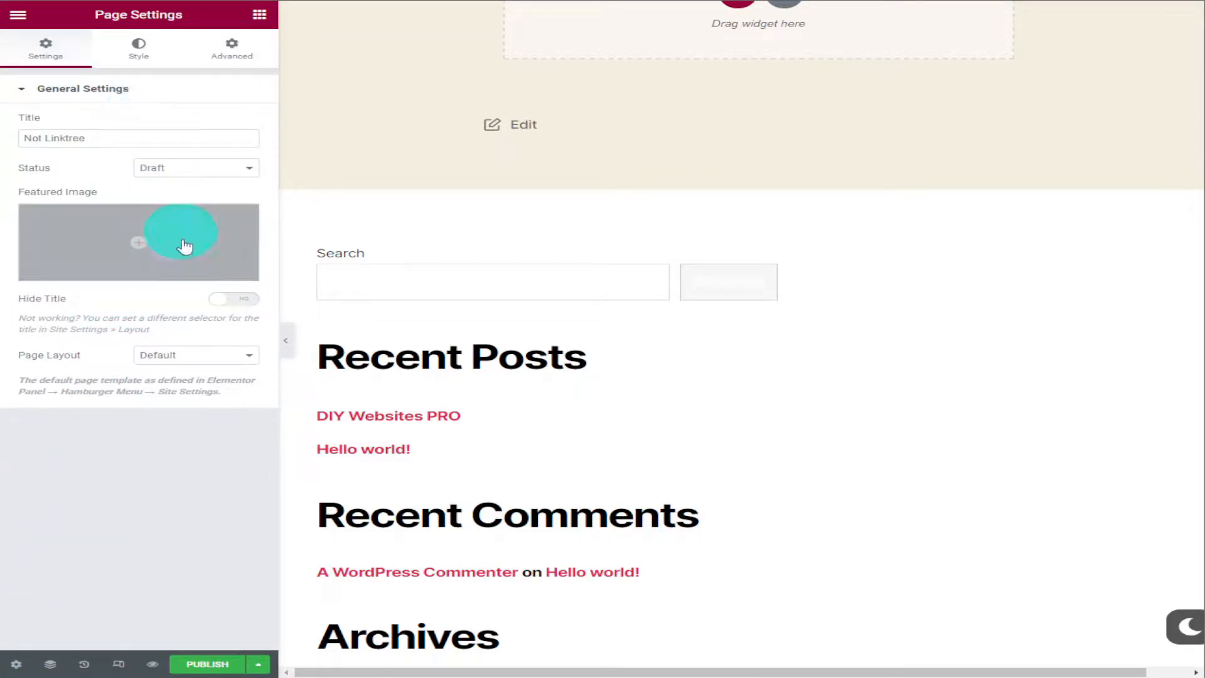
pyautogui.click(219, 361)
pyautogui.click(232, 381)
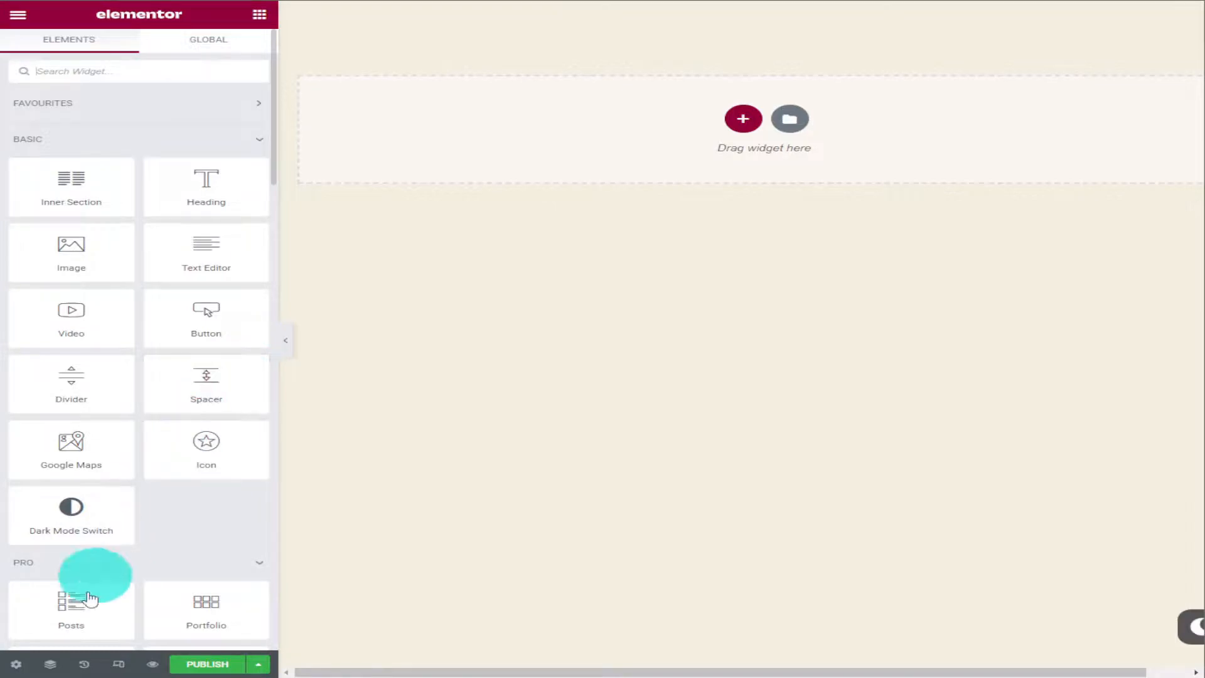
# Step: Give the page body a classic background in white, #FFFFFF
pyautogui.click(18, 664)
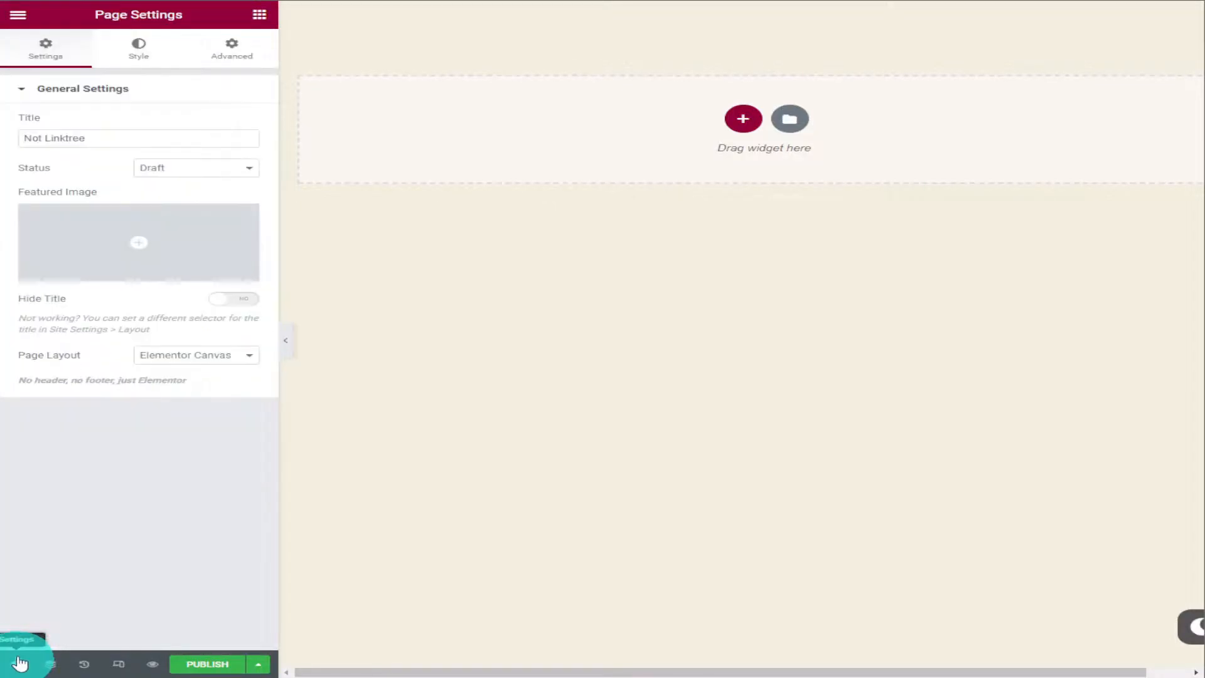
pyautogui.click(151, 59)
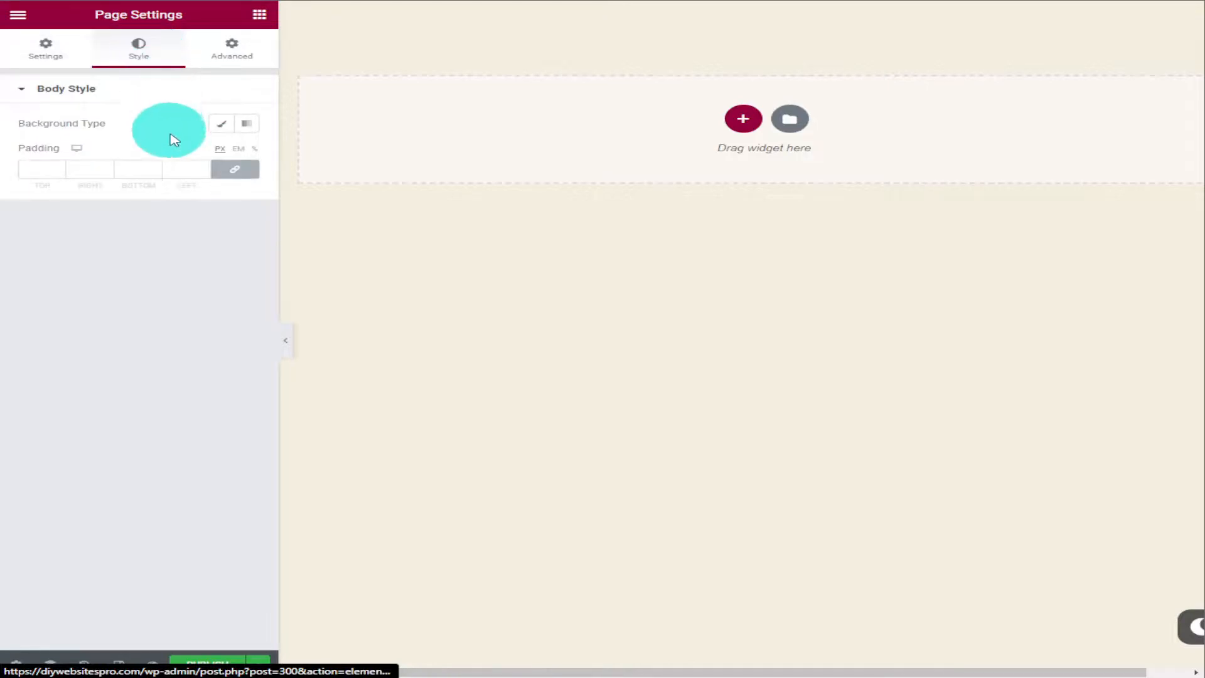
pyautogui.click(221, 124)
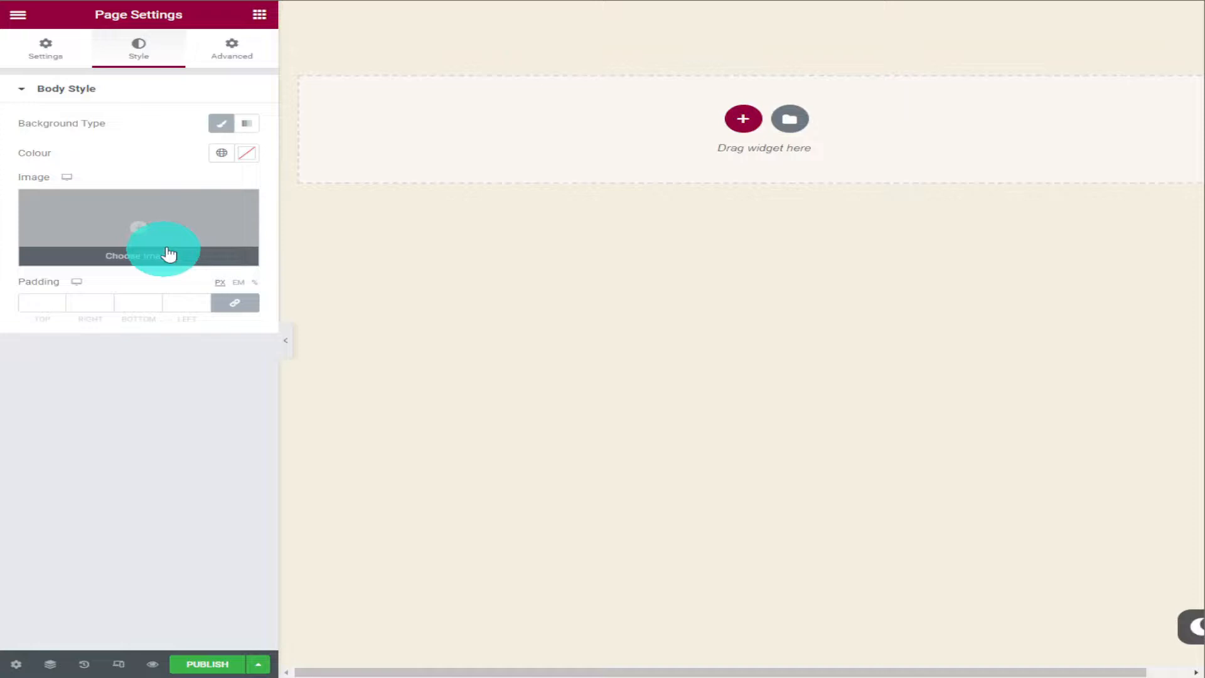
pyautogui.click(245, 154)
pyautogui.moveTo(50, 215); pyautogui.dragTo(25, 205)
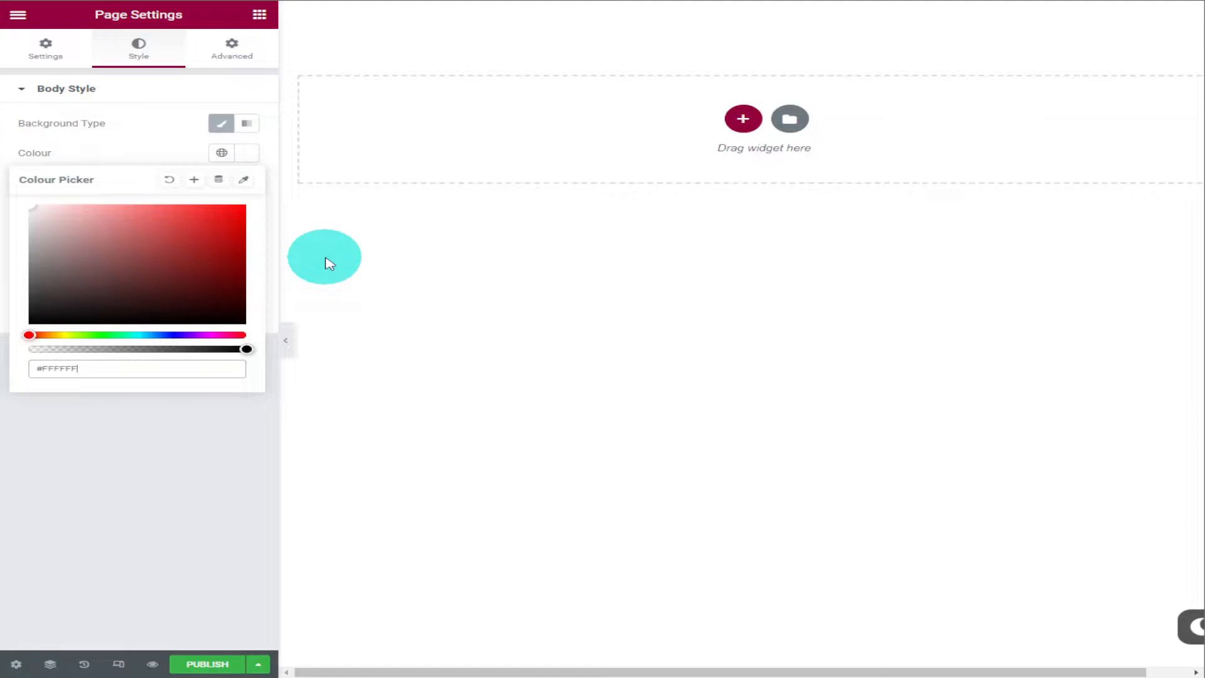
# Step: Add an Author Box widget to the empty area of the page
pyautogui.click(259, 15)
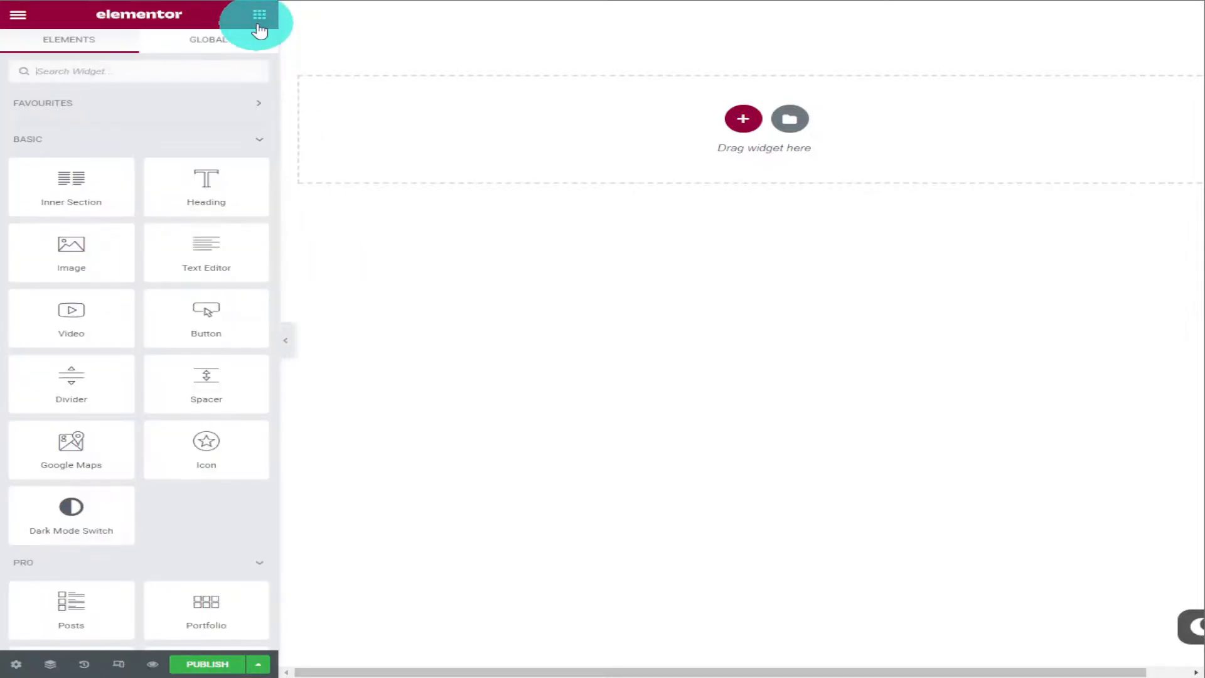
pyautogui.scroll(-15, 270, 110)
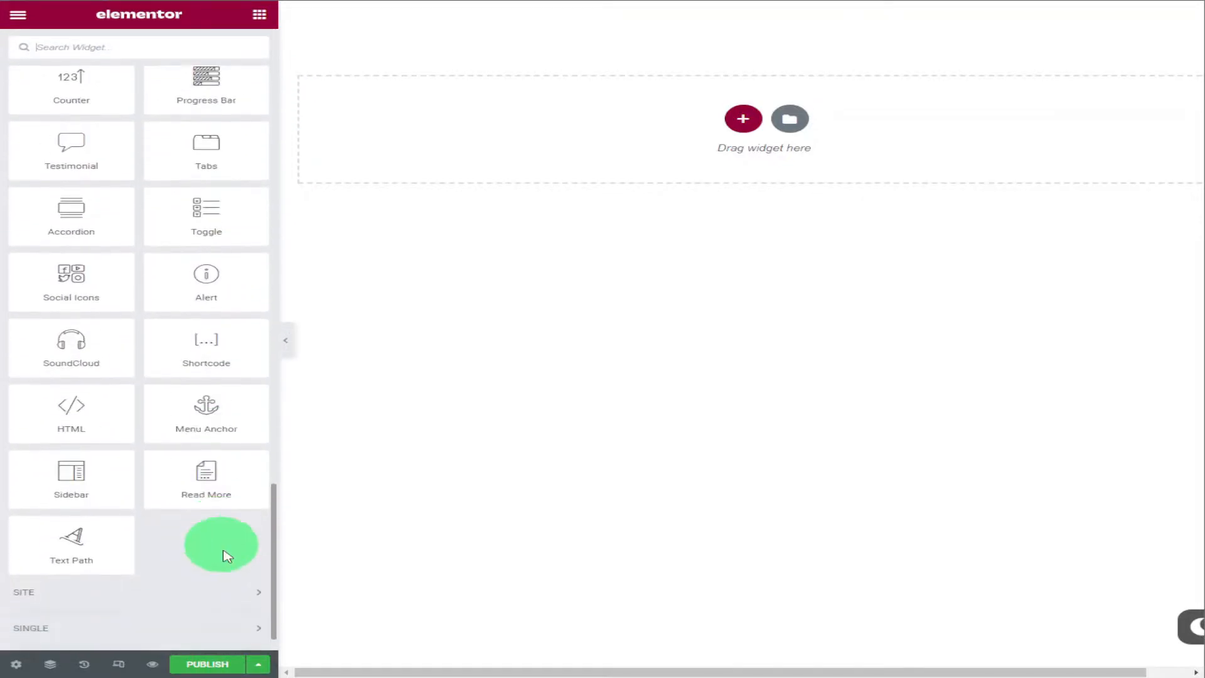
pyautogui.click(138, 584)
pyautogui.scroll(-3, 194, 489)
pyautogui.moveTo(71, 552); pyautogui.dragTo(680, 127)
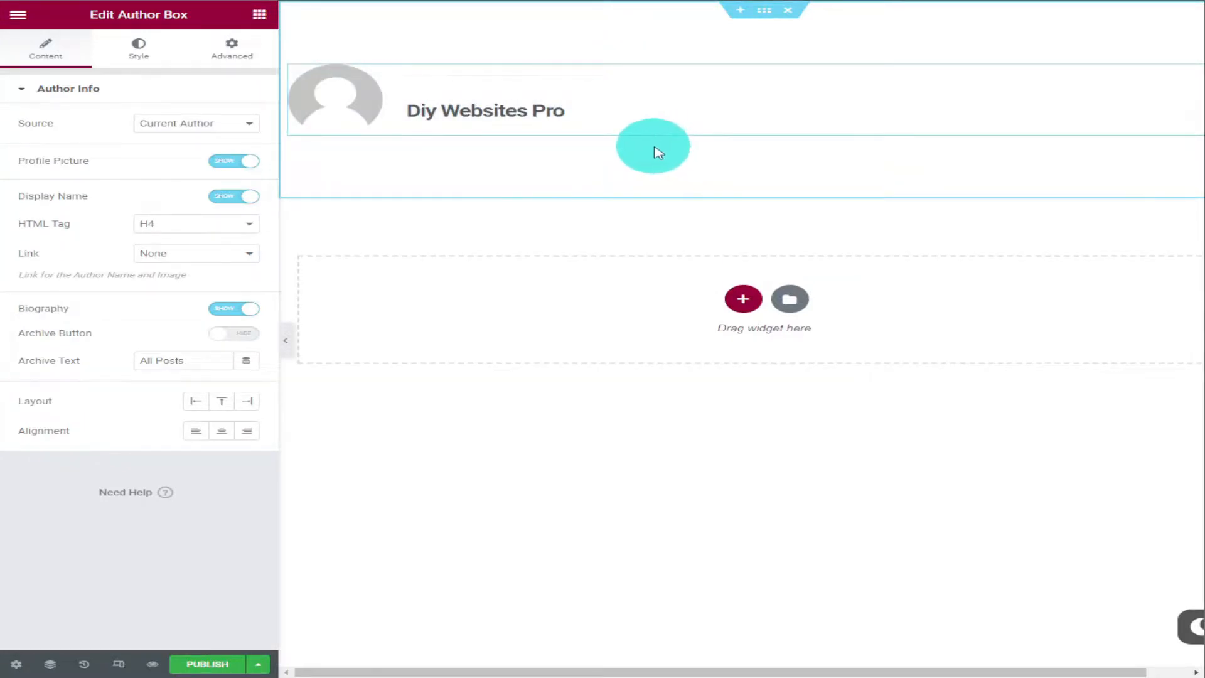
# Step: Set the author box source to Custom and insert the jellyfish image from the media library as the profile picture
pyautogui.click(249, 125)
pyautogui.click(241, 149)
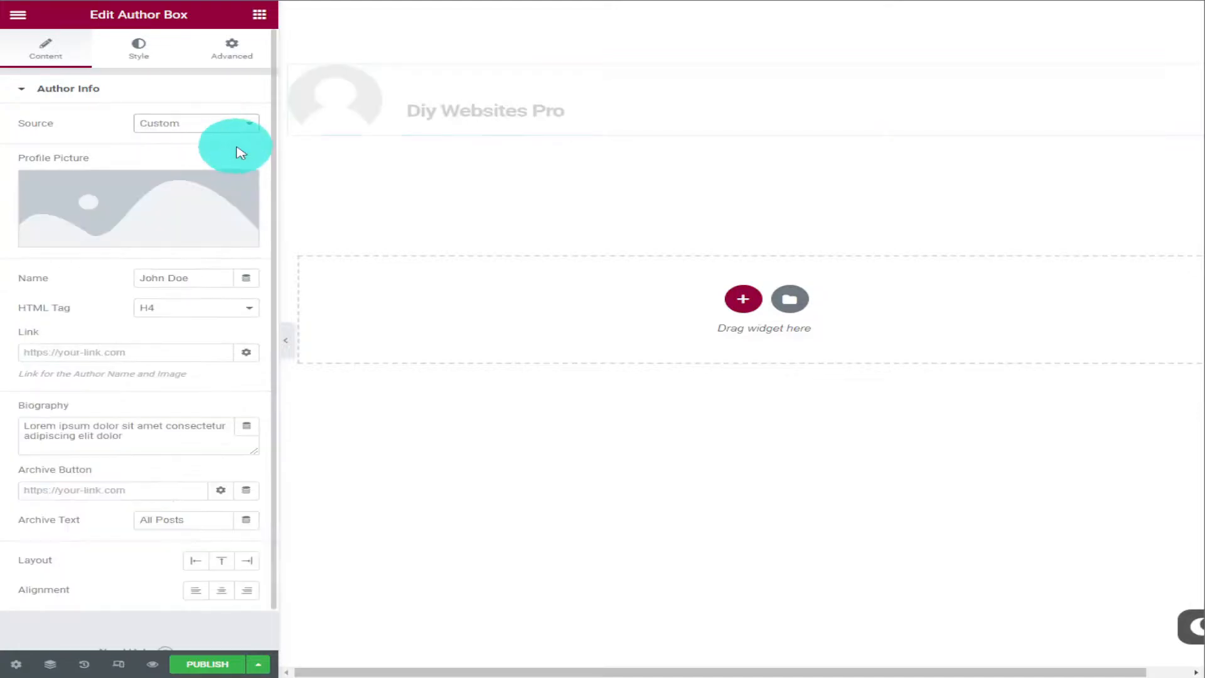
pyautogui.click(157, 241)
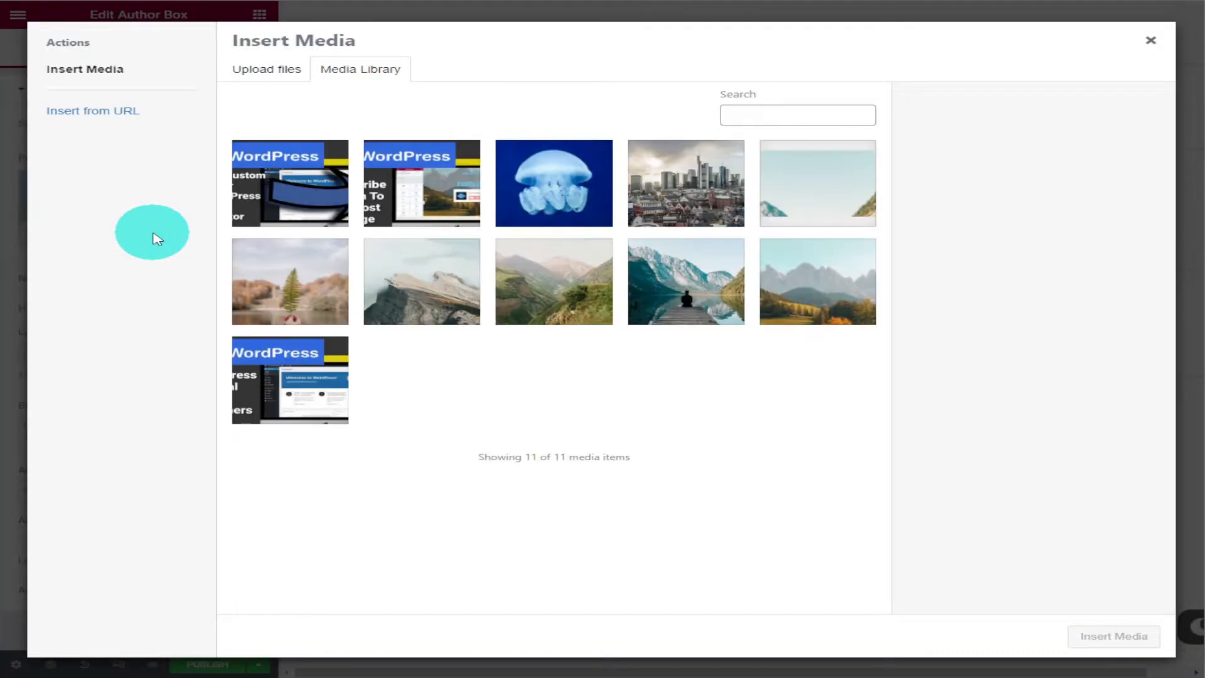
pyautogui.click(553, 209)
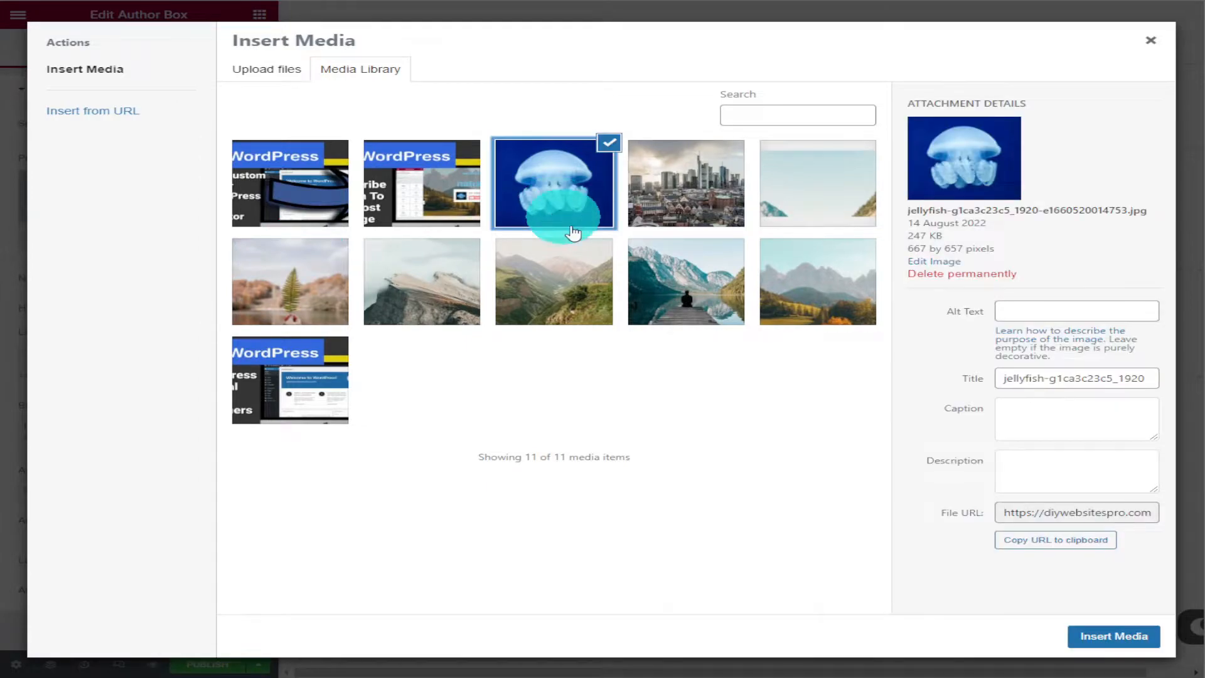
pyautogui.click(1089, 635)
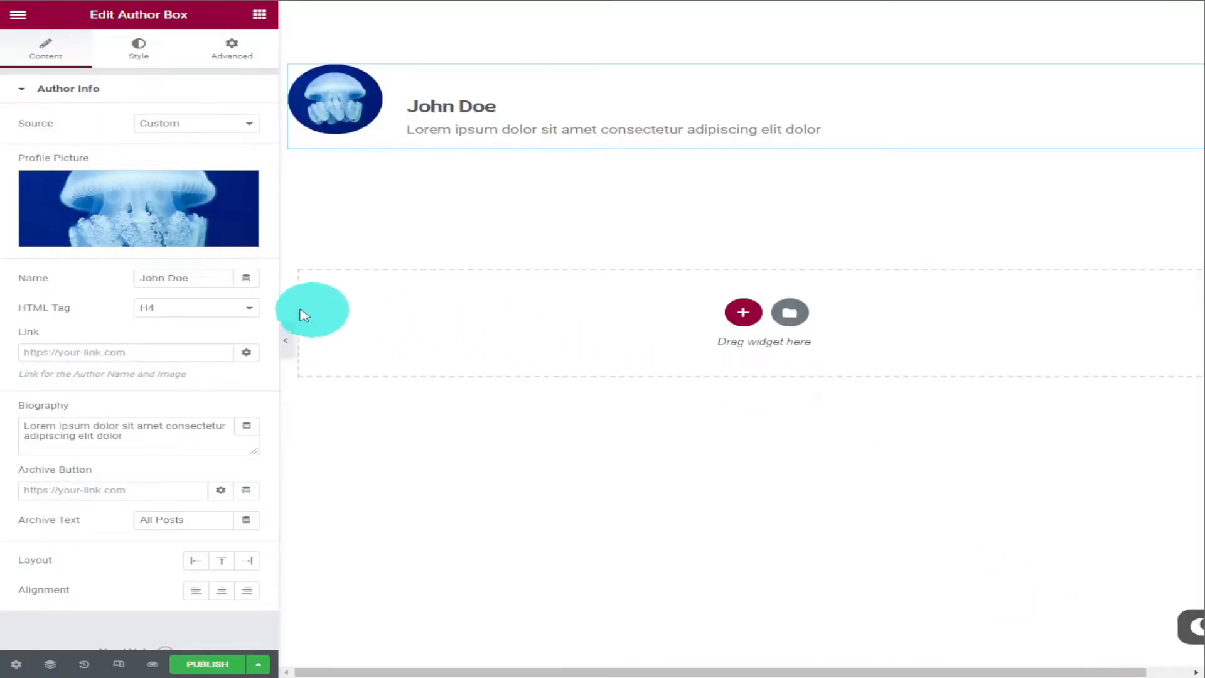
# Step: Change the author box name to "Diy Websites Pro"
pyautogui.doubleClick(209, 283)
pyautogui.tripleClick(209, 283)
pyautogui.write('Diy')
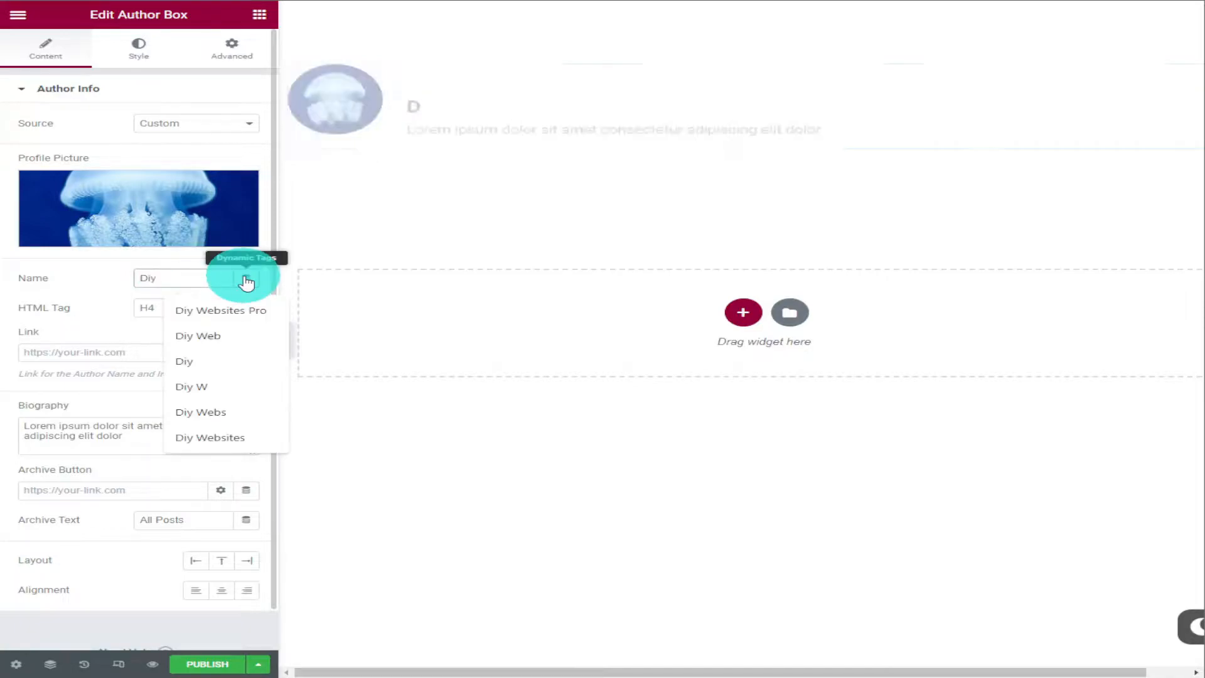
pyautogui.write(' WebsitesP')
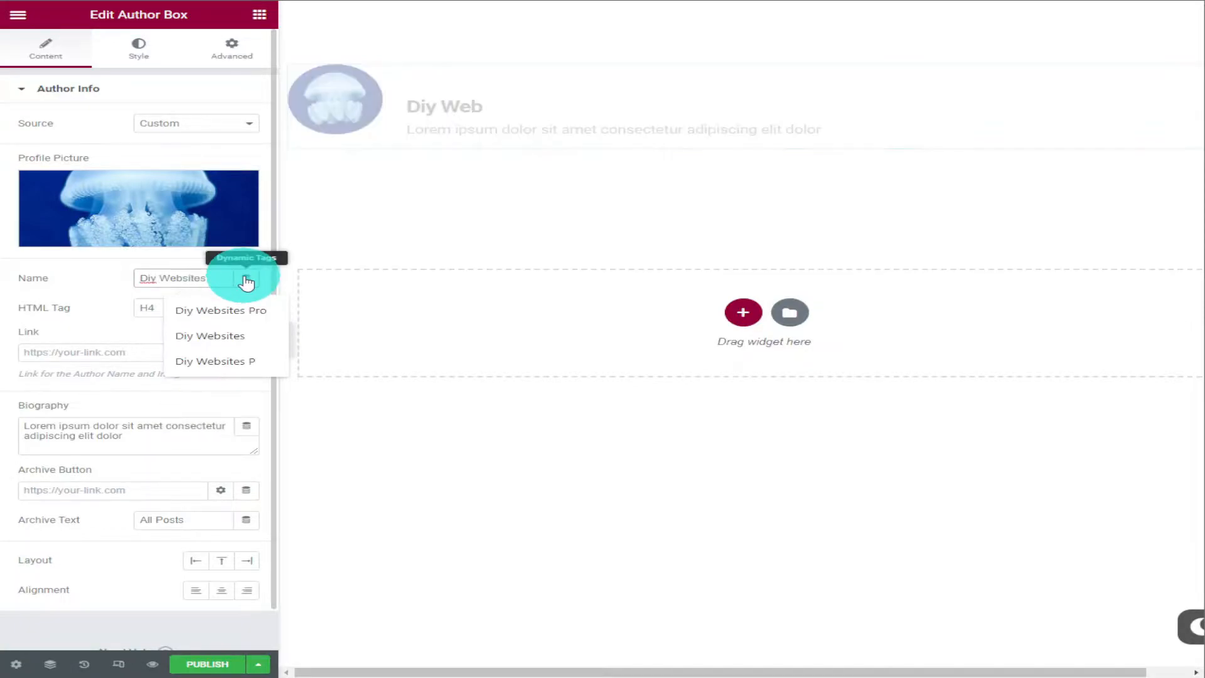
pyautogui.write('ro')
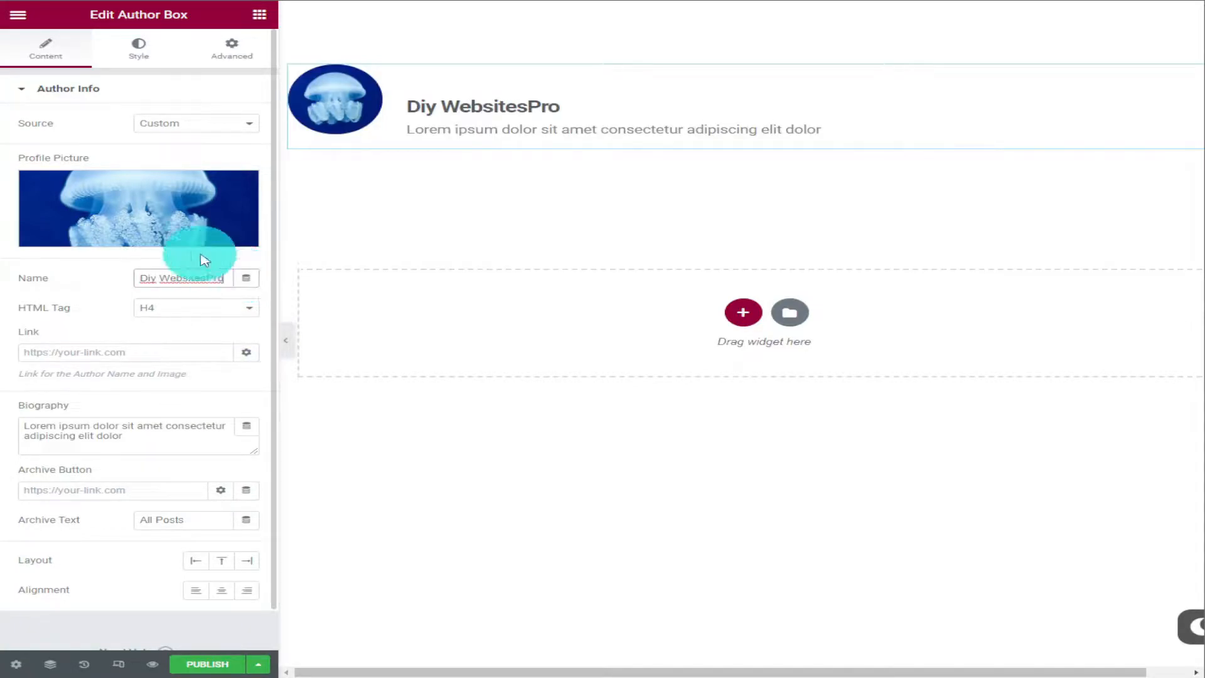
pyautogui.click(208, 283)
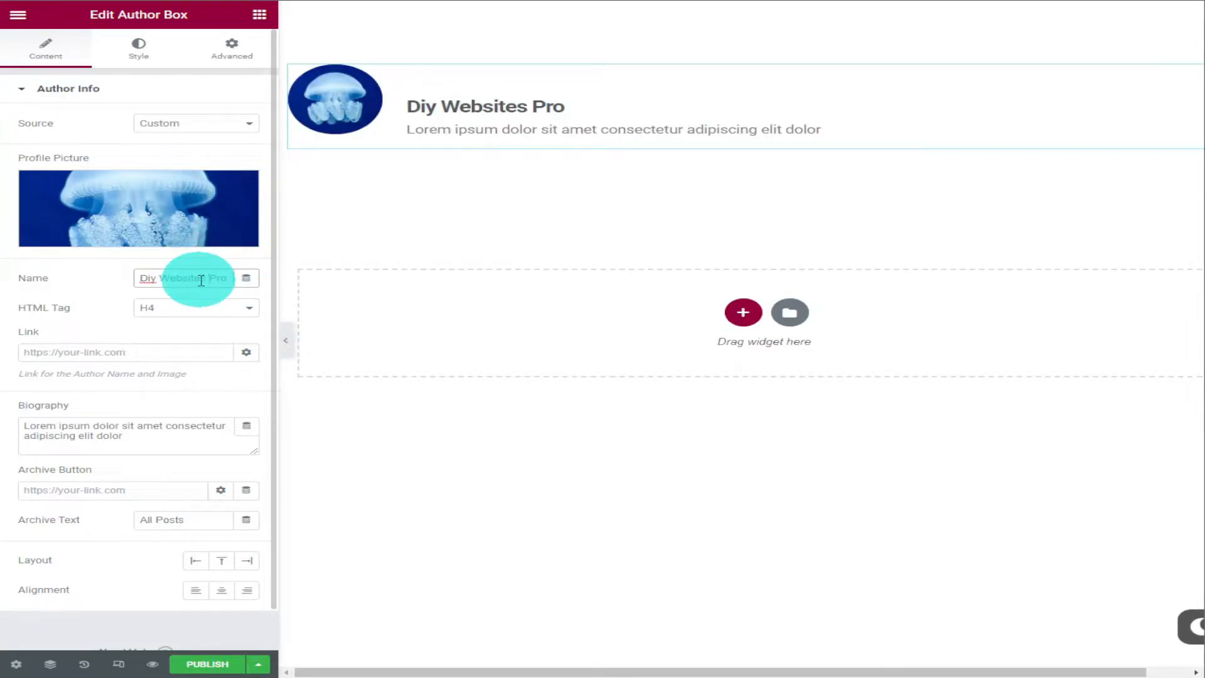
# Step: Replace the author box biography with "The Best WordPress Tutorials On YouTube"
pyautogui.tripleClick(157, 431)
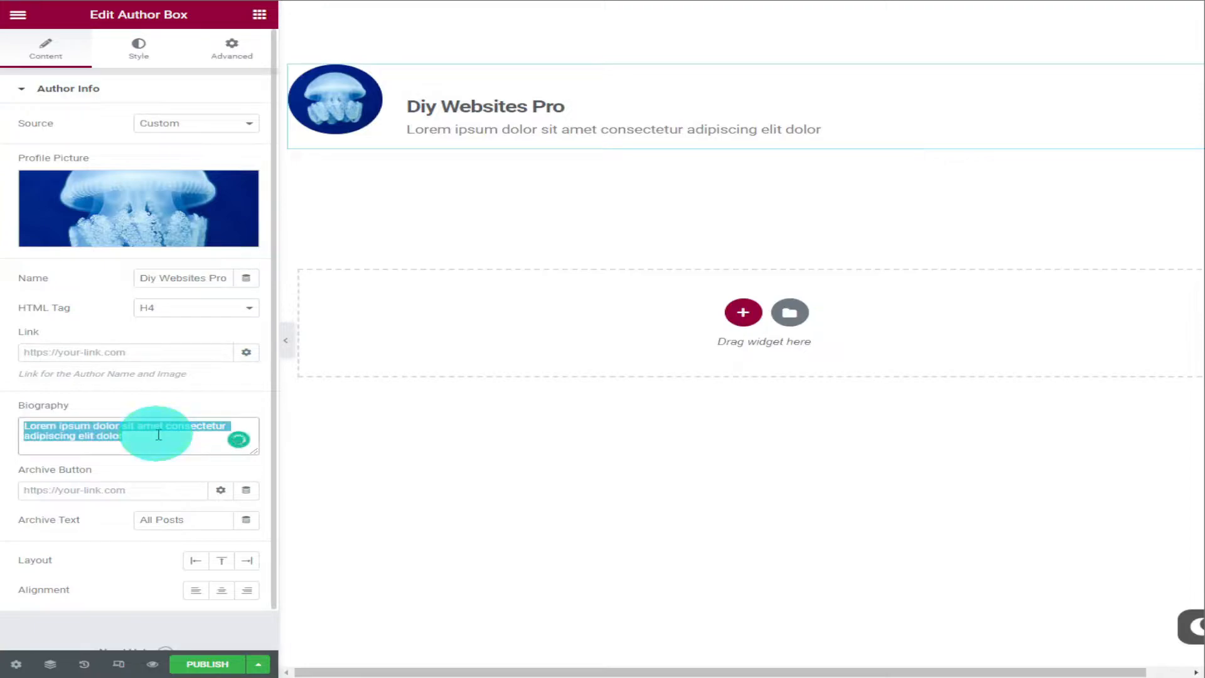
pyautogui.write('The B')
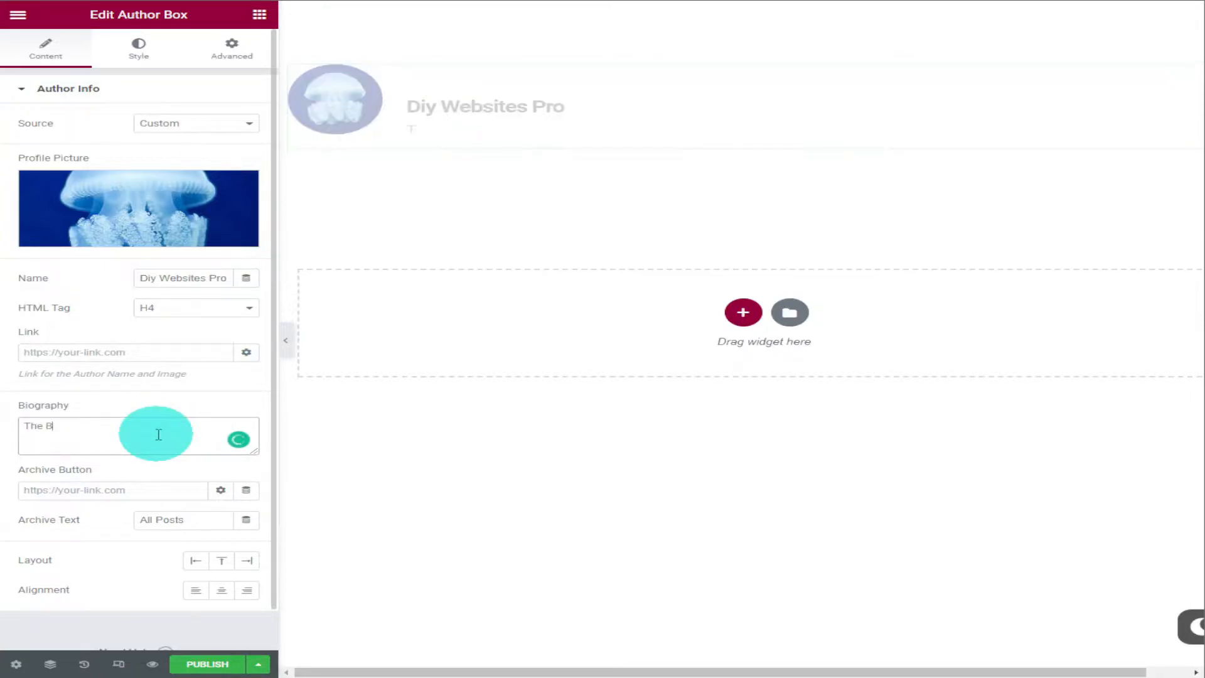
pyautogui.write('est WordPress T')
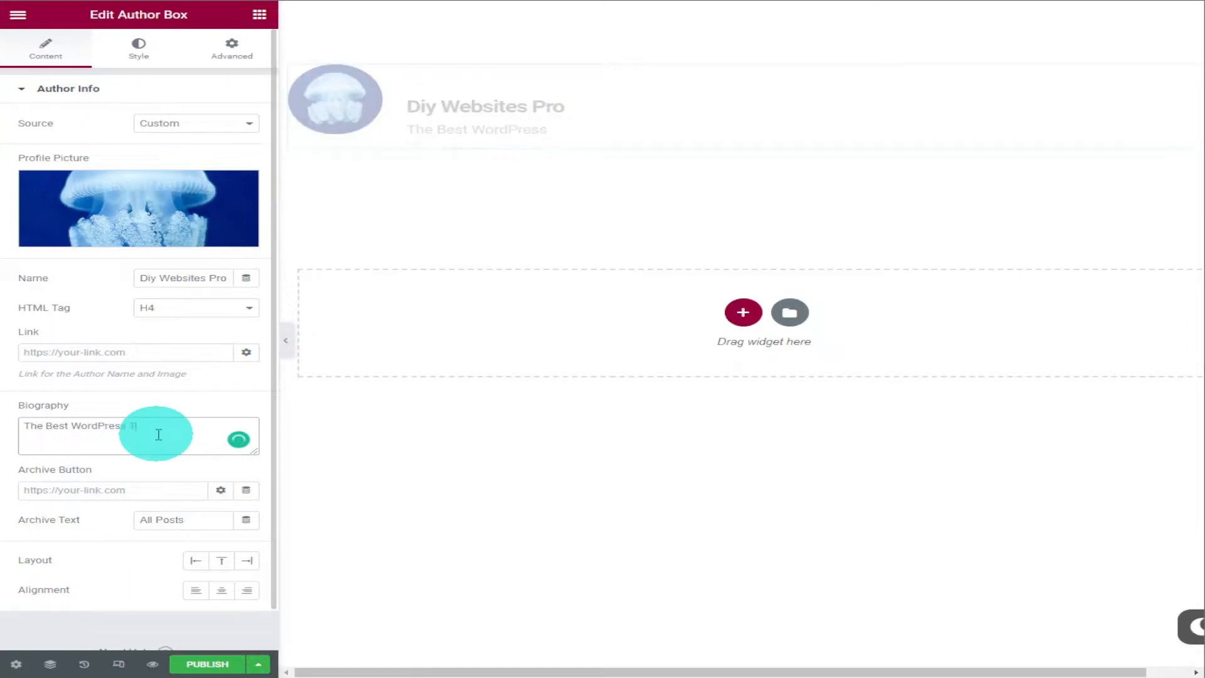
pyautogui.write('utorials On YouTube')
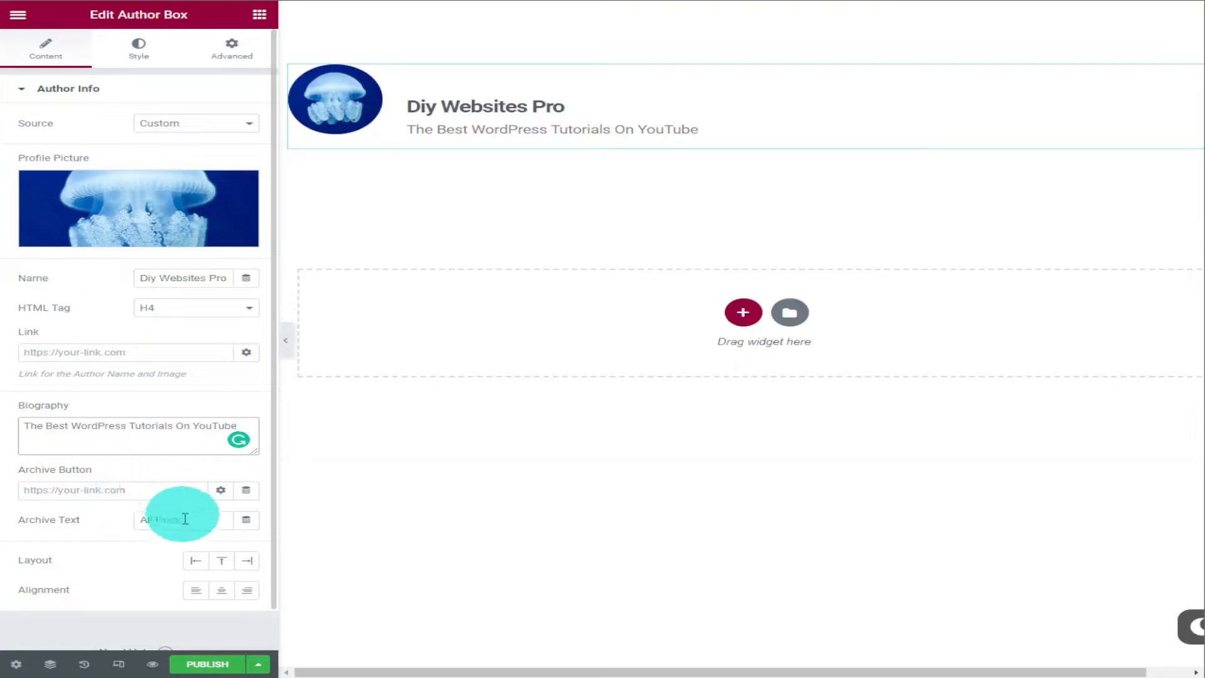
# Step: Set the author box layout to Above and its alignment to Centre
pyautogui.click(222, 563)
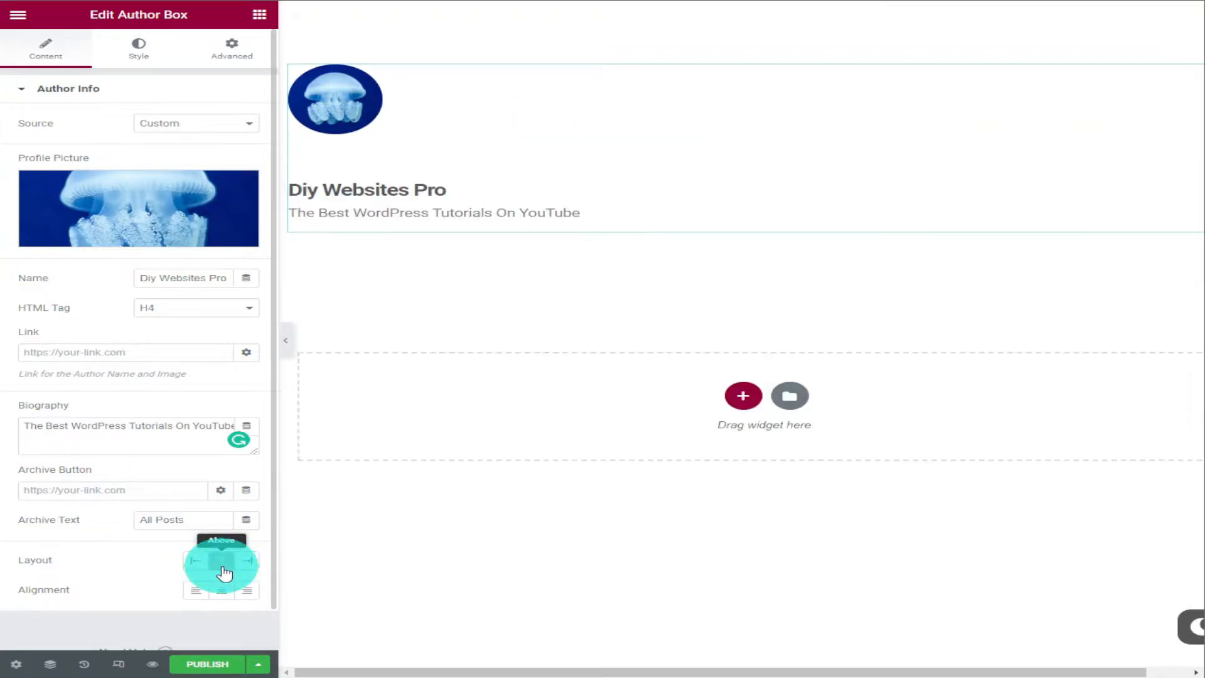
pyautogui.click(228, 592)
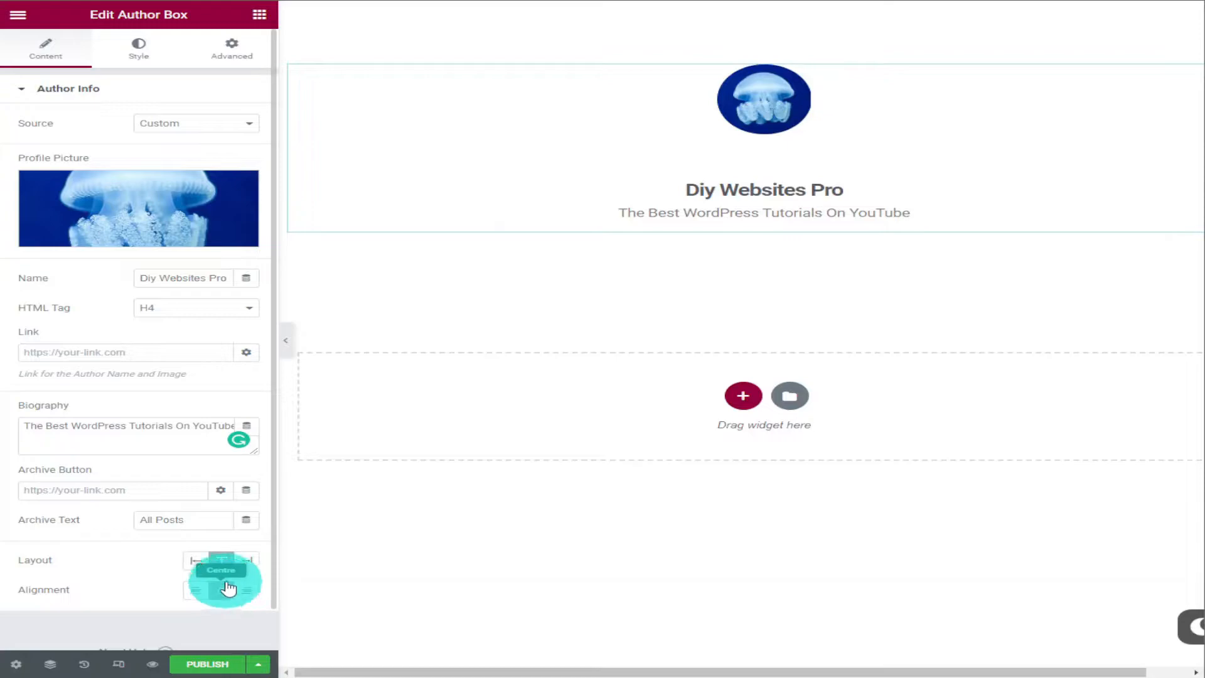
# Step: Style the author box picture with an image size of 130 and a gap of 0
pyautogui.click(139, 61)
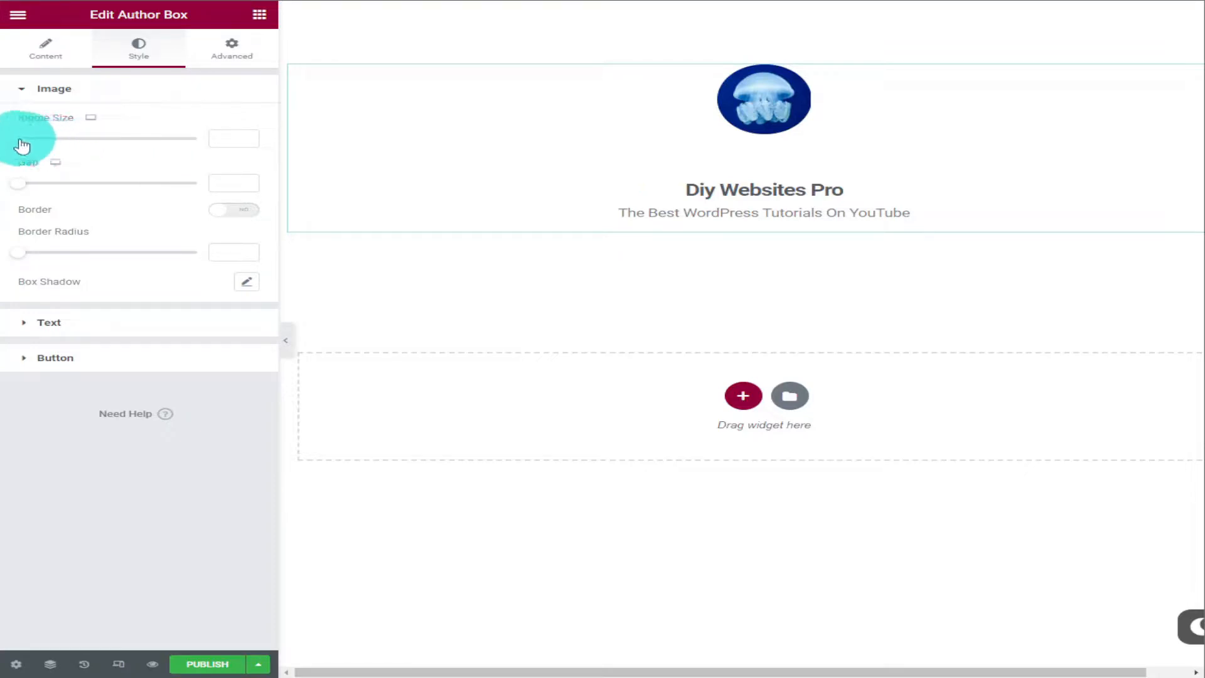
pyautogui.moveTo(21, 146); pyautogui.dragTo(132, 146)
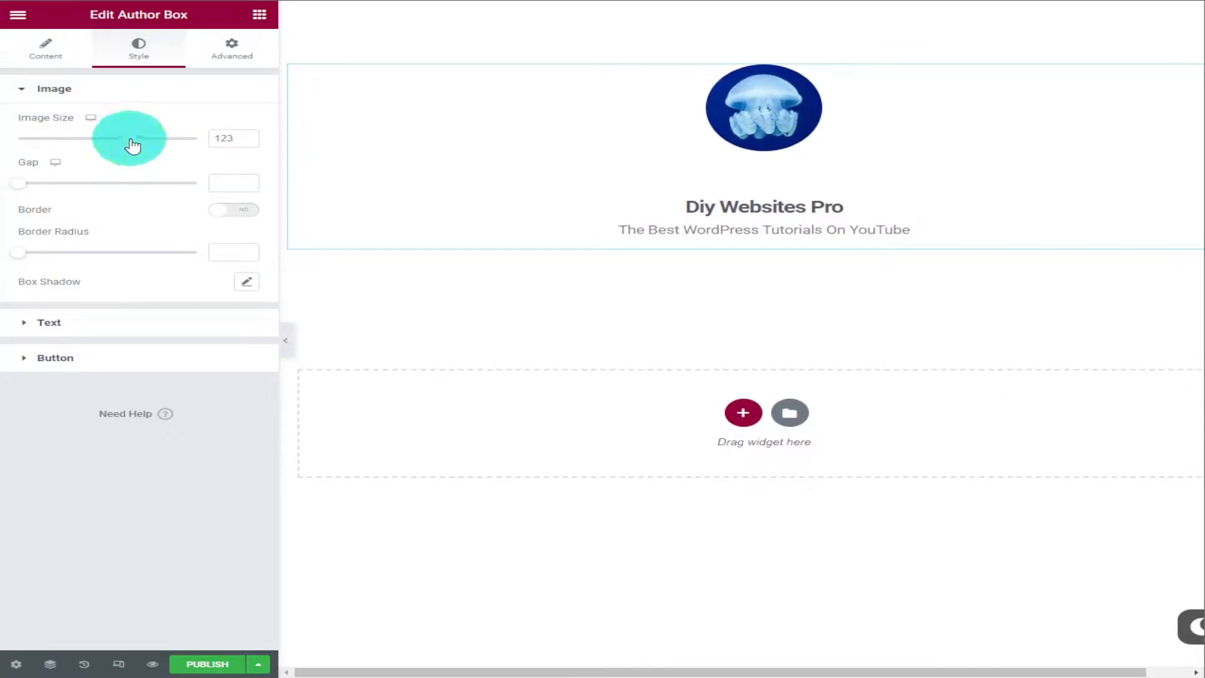
pyautogui.moveTo(131, 145); pyautogui.dragTo(137, 146)
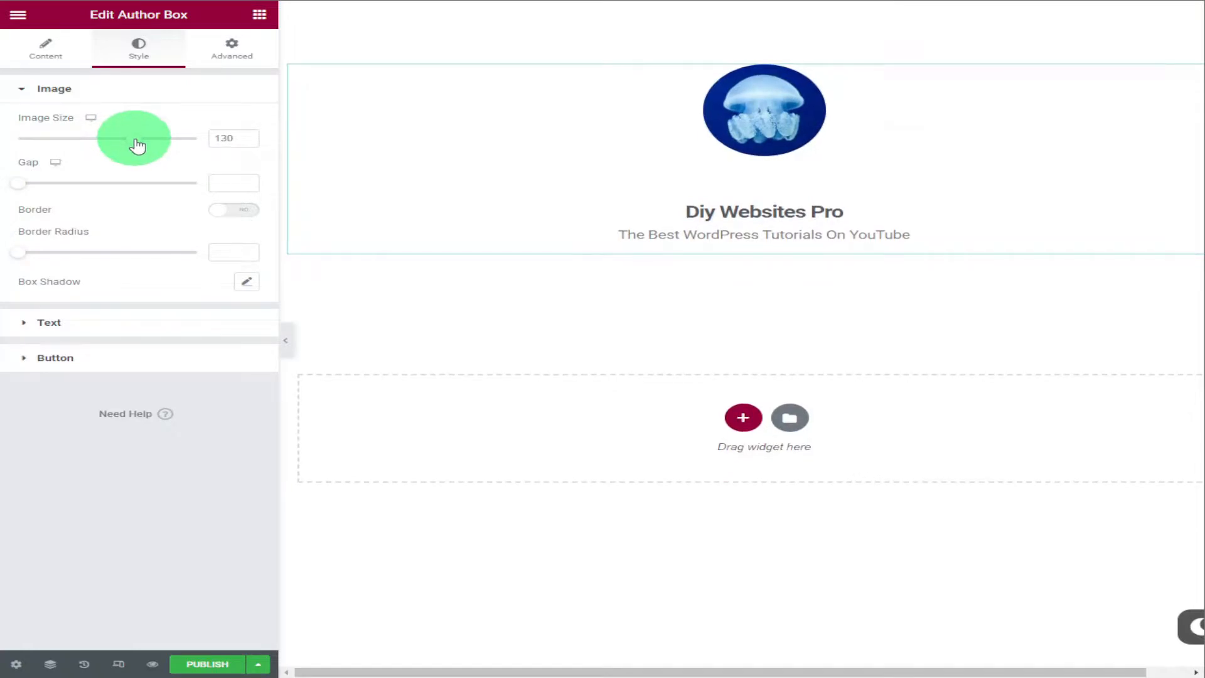
pyautogui.click(29, 183)
pyautogui.moveTo(36, 186); pyautogui.dragTo(8, 189)
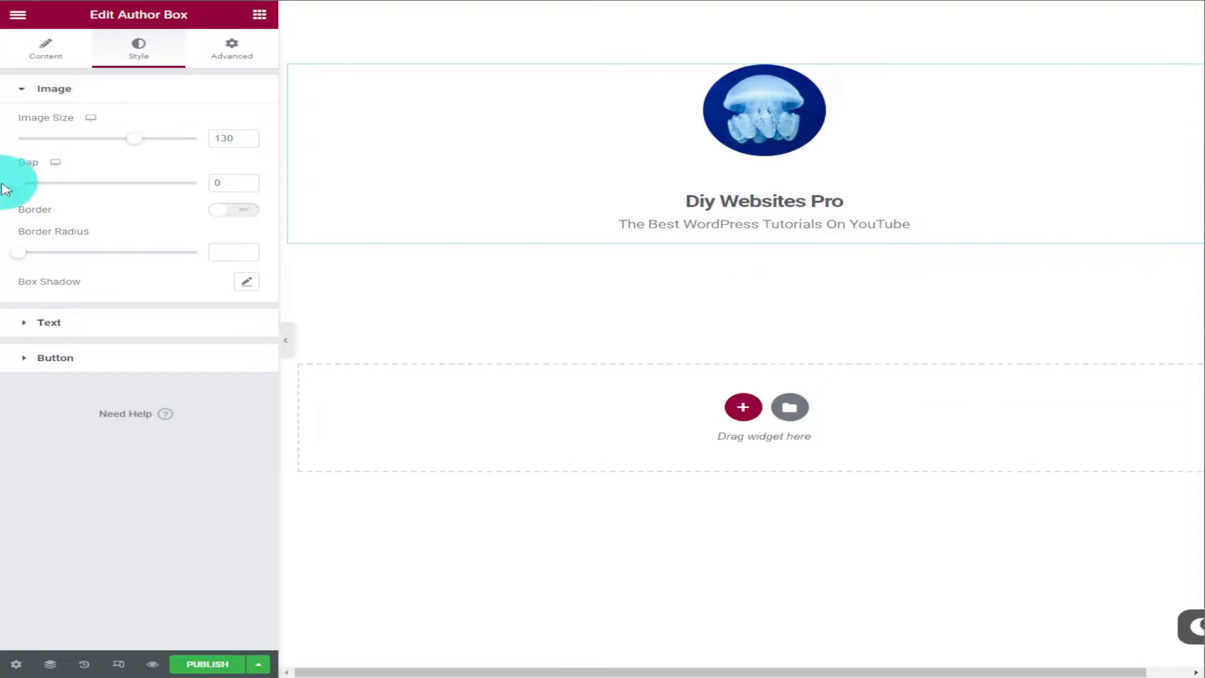
# Step: Set the author box name's text colour to #0074FF and copy its hex code
pyautogui.click(70, 319)
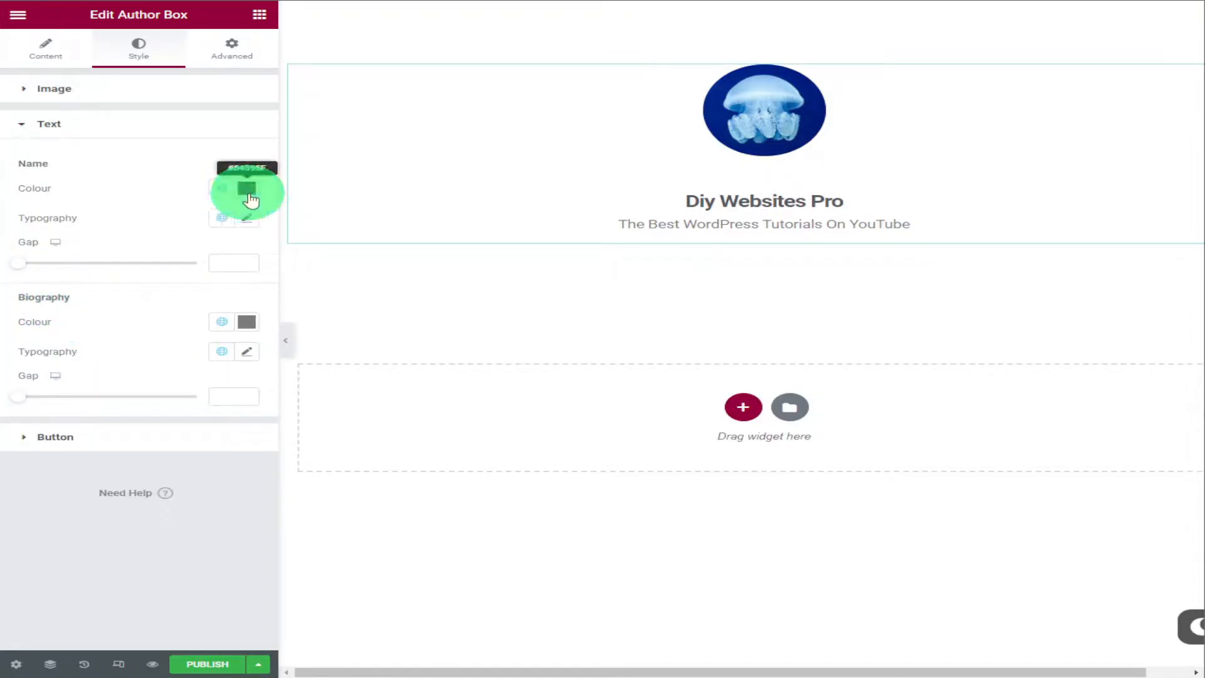
pyautogui.click(249, 194)
pyautogui.click(241, 246)
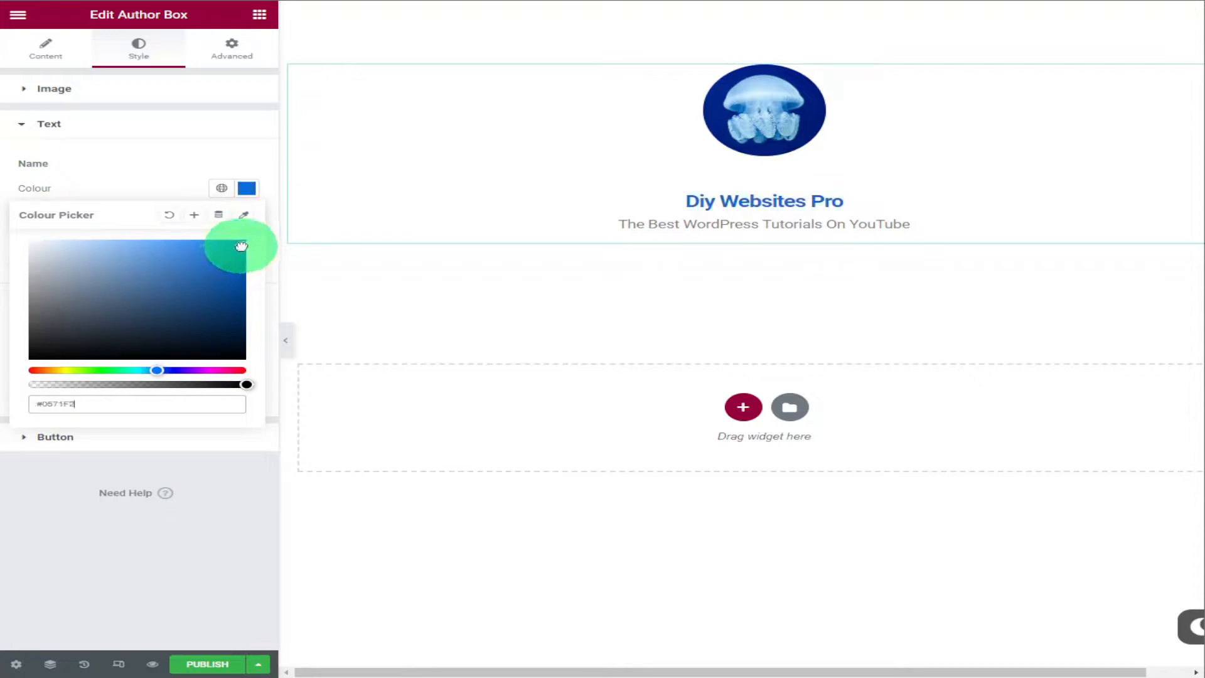
pyautogui.moveTo(241, 246); pyautogui.dragTo(257, 239)
pyautogui.click(100, 406)
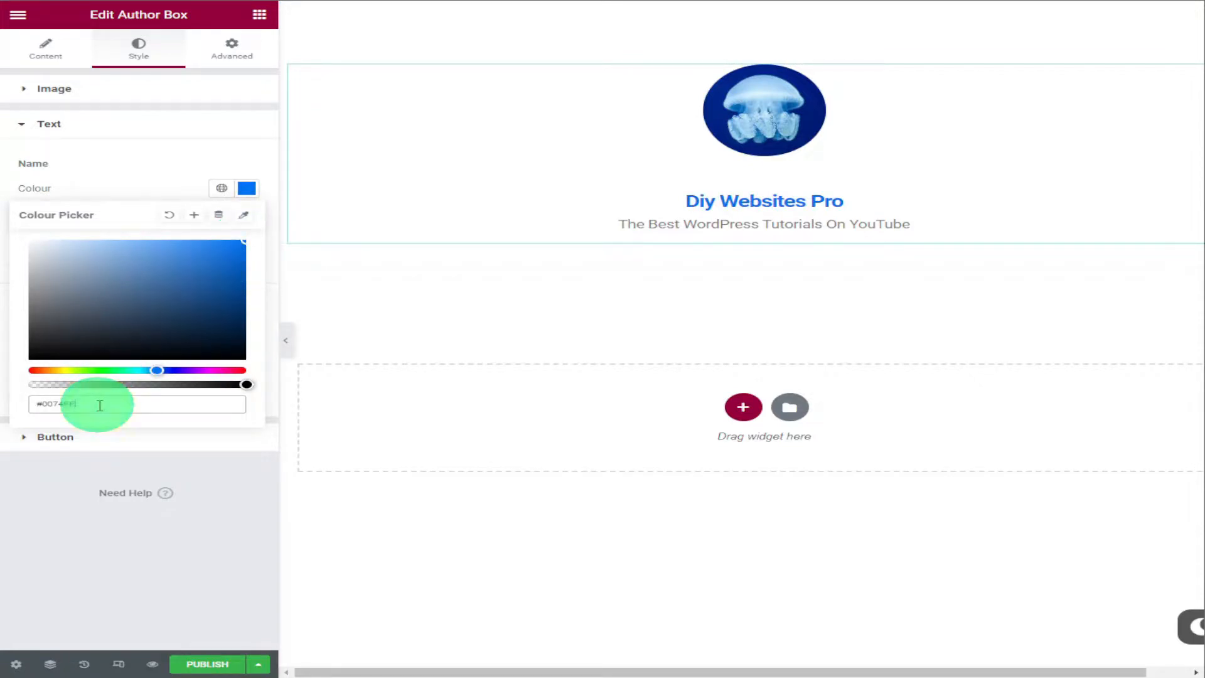
pyautogui.rightClick(99, 406)
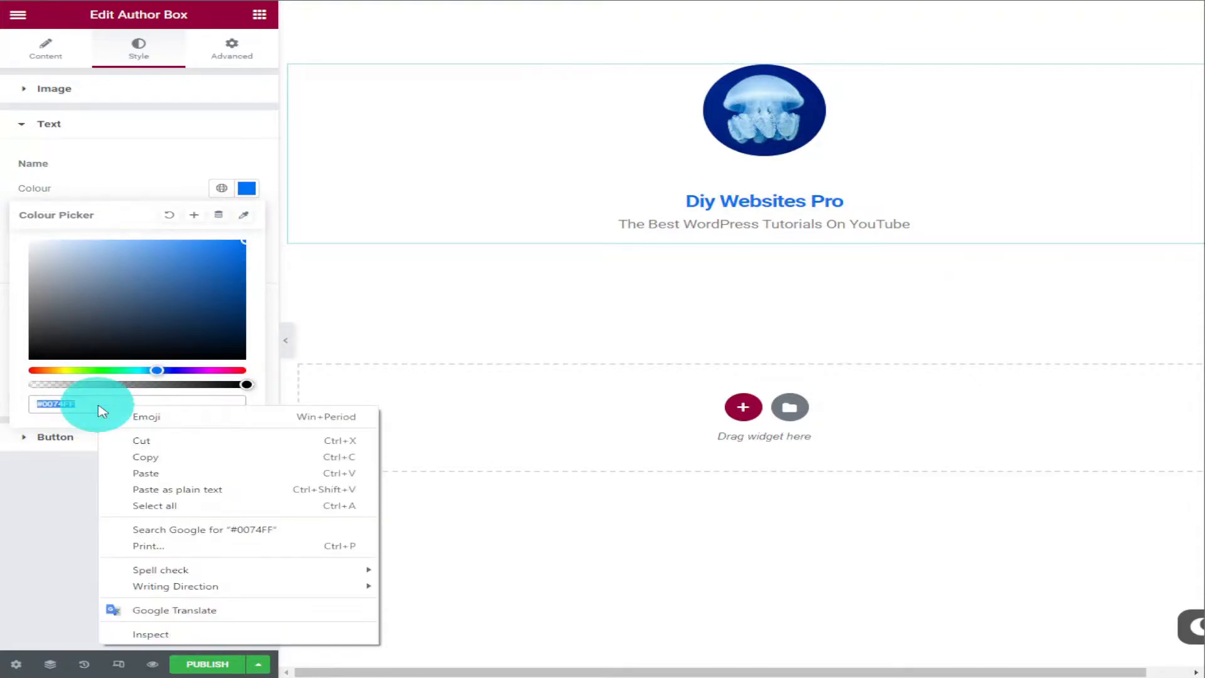
pyautogui.click(135, 457)
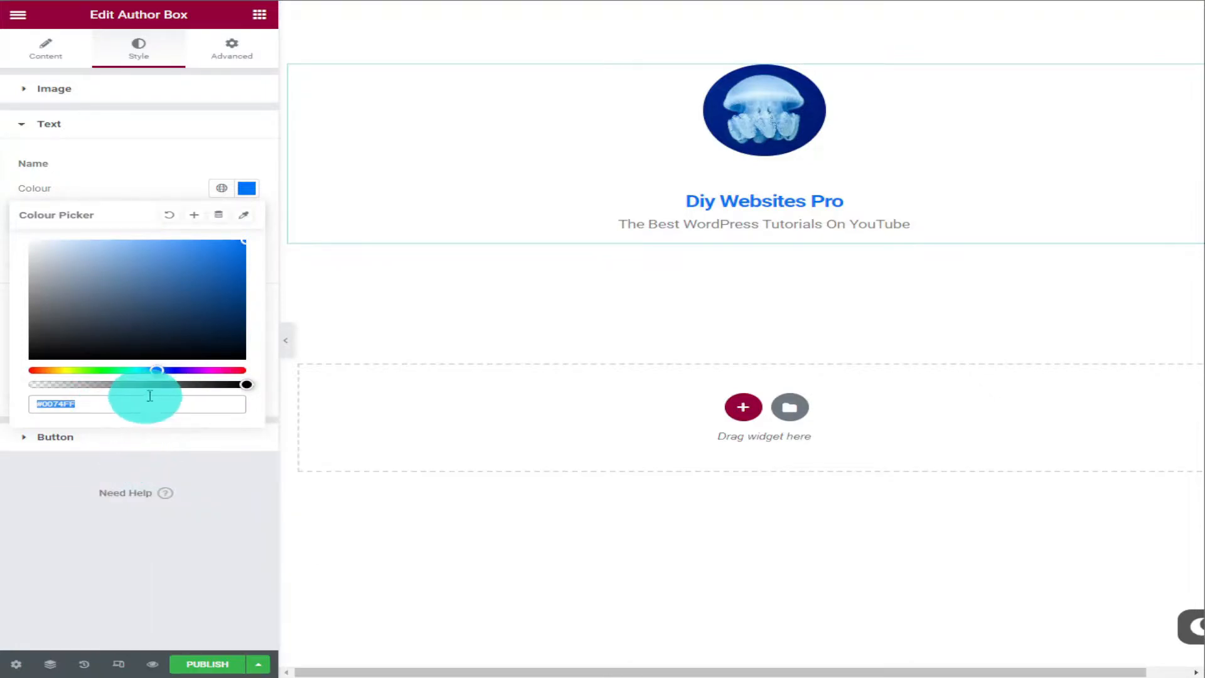
pyautogui.click(111, 179)
# Step: Try the copied #0074FF on the biography text and replace it with black, #000000
pyautogui.click(212, 324)
pyautogui.click(246, 321)
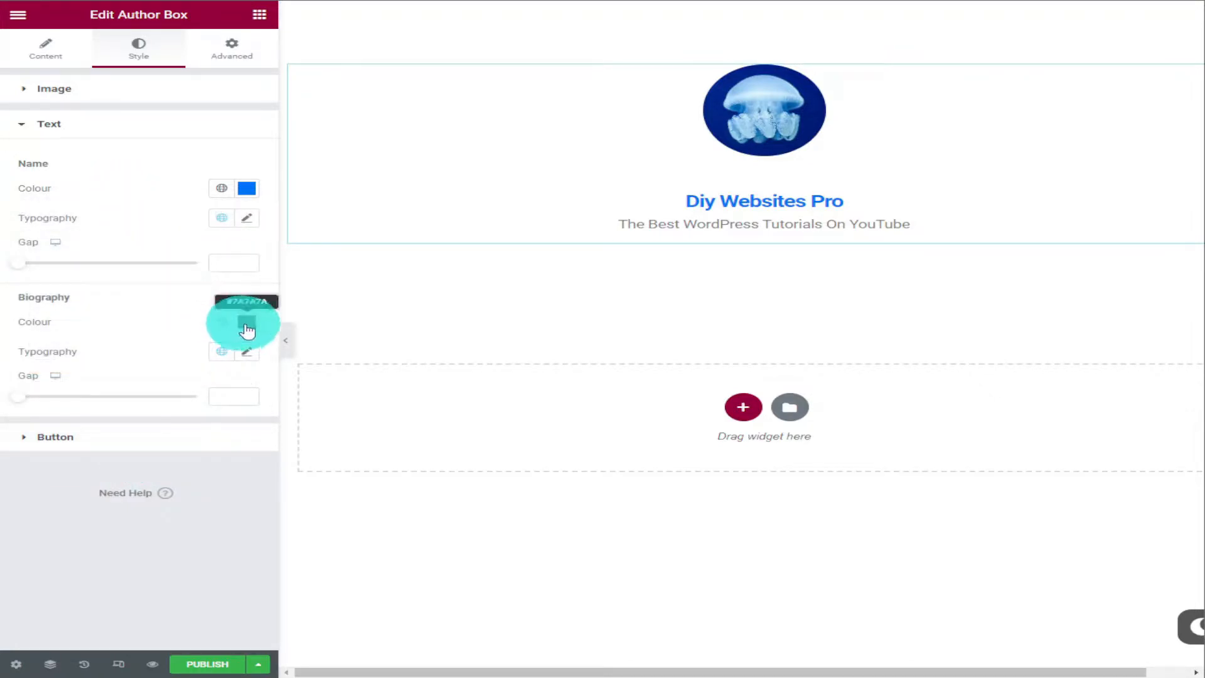
pyautogui.rightClick(111, 538)
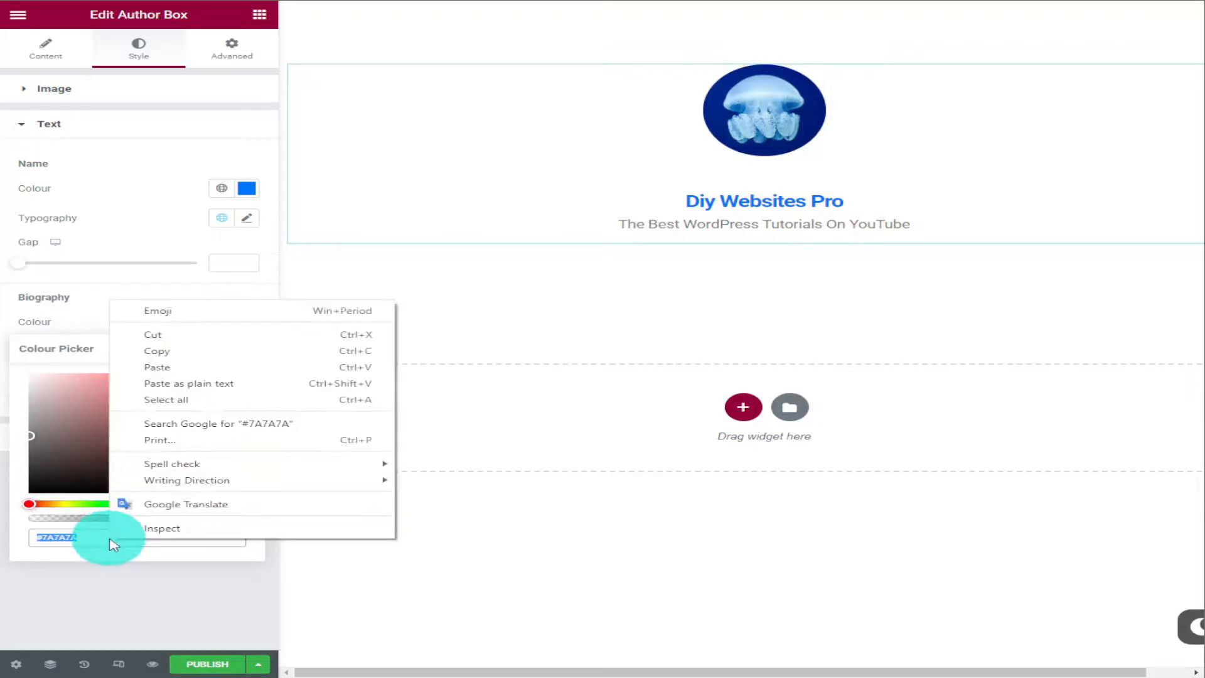
pyautogui.click(192, 375)
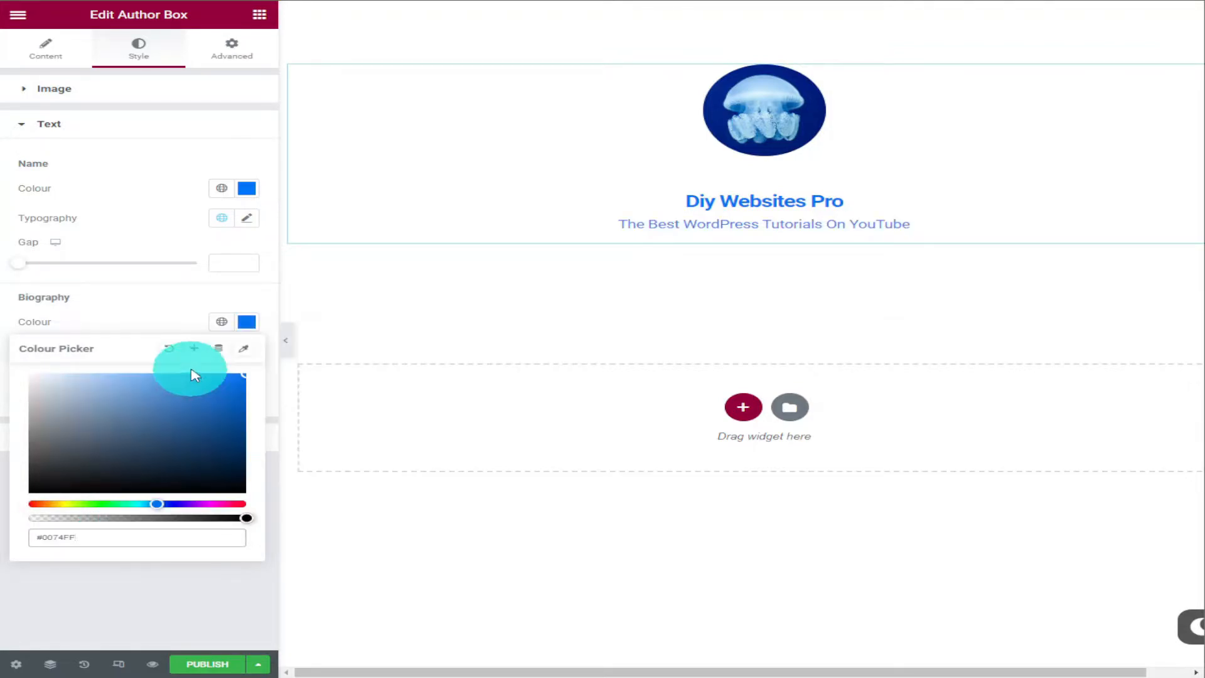
pyautogui.moveTo(120, 419); pyautogui.dragTo(130, 505)
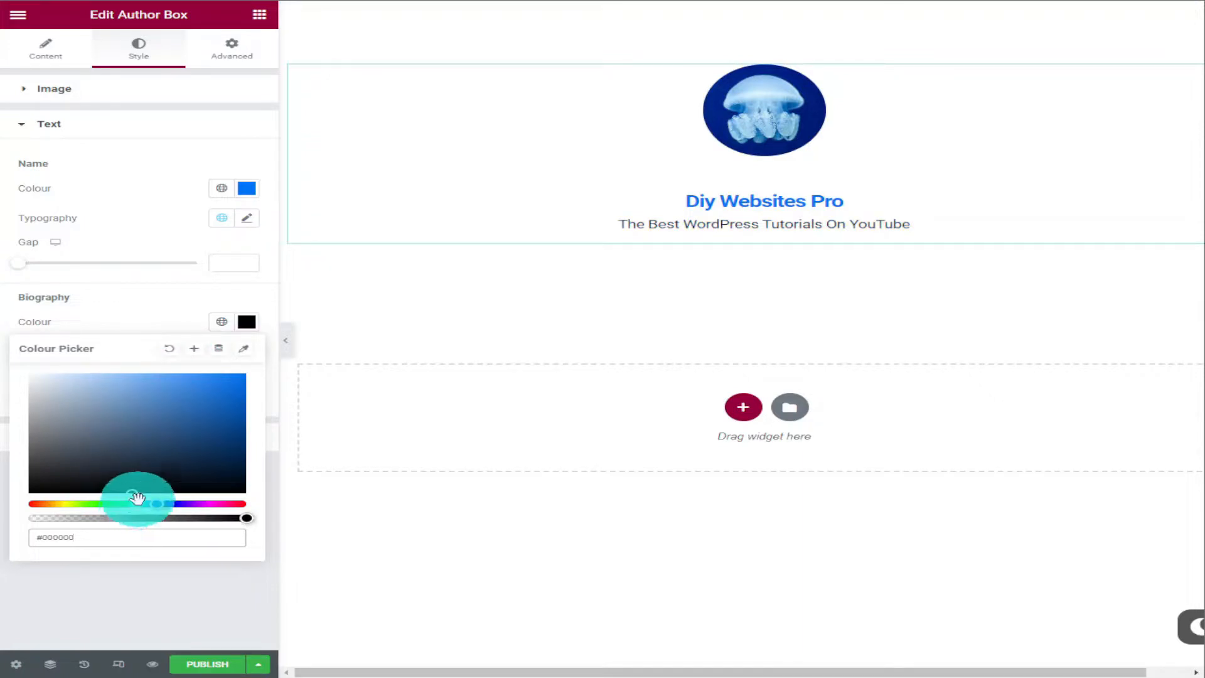
pyautogui.click(144, 311)
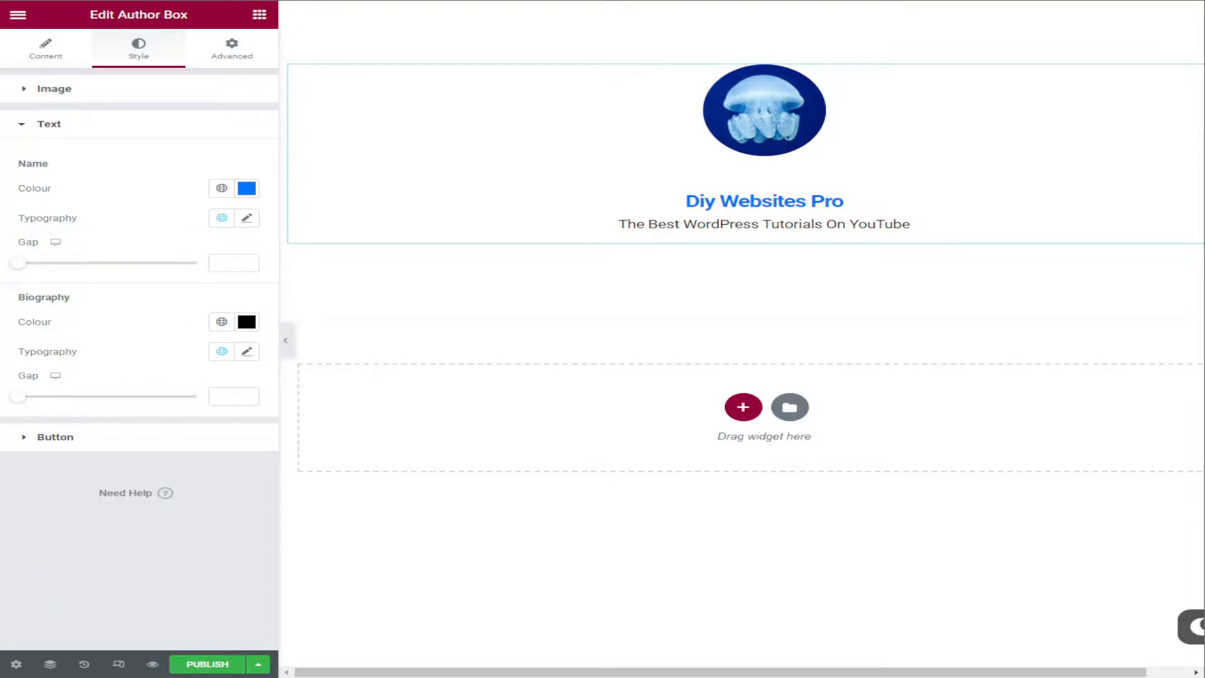
# Step: Switch the canvas to the mobile preview and add a Social Icons widget below the author box
pyautogui.click(118, 664)
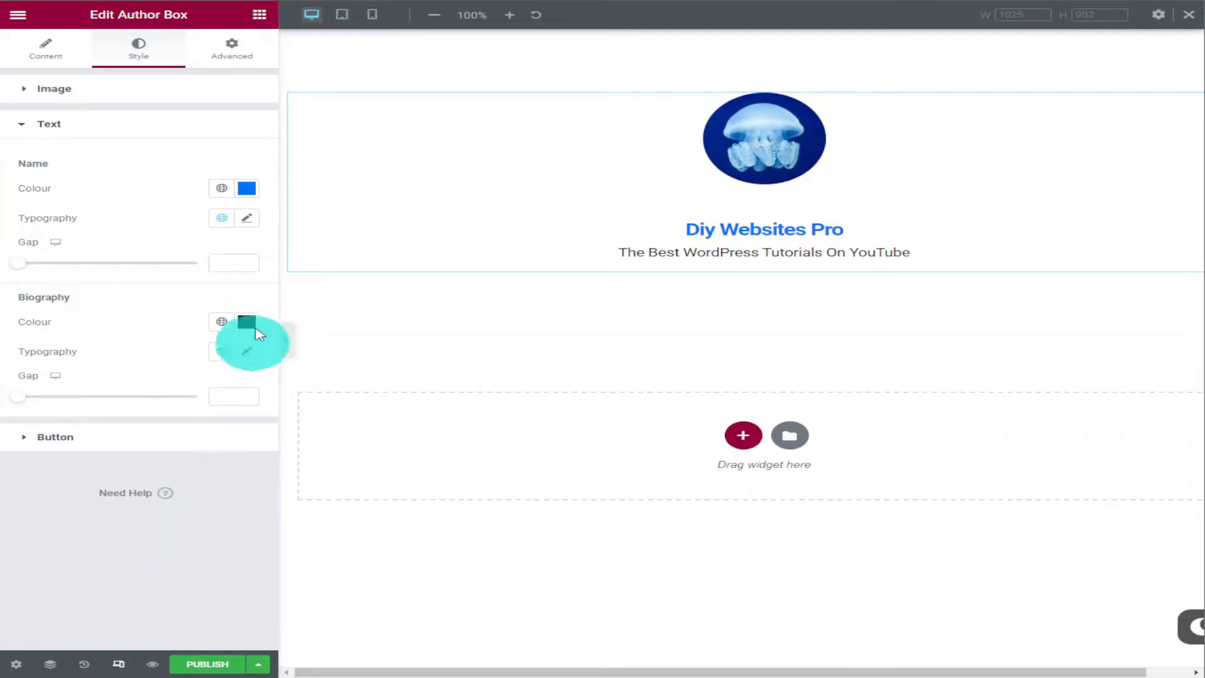
pyautogui.click(372, 15)
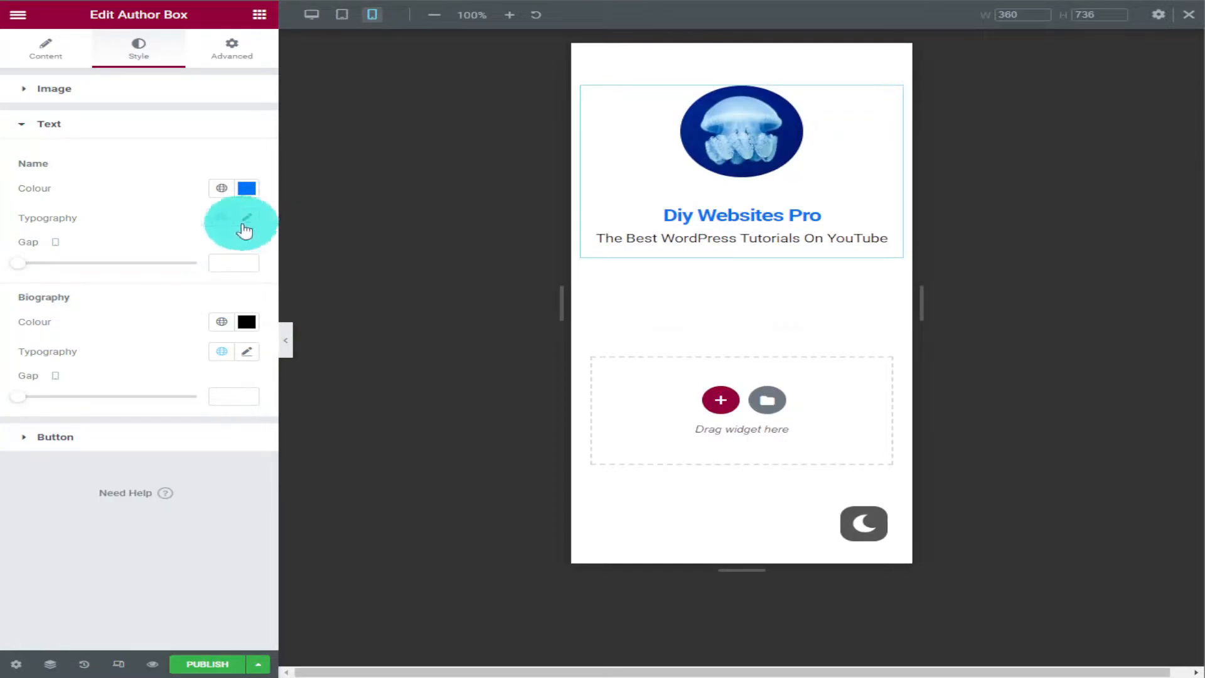
pyautogui.click(259, 14)
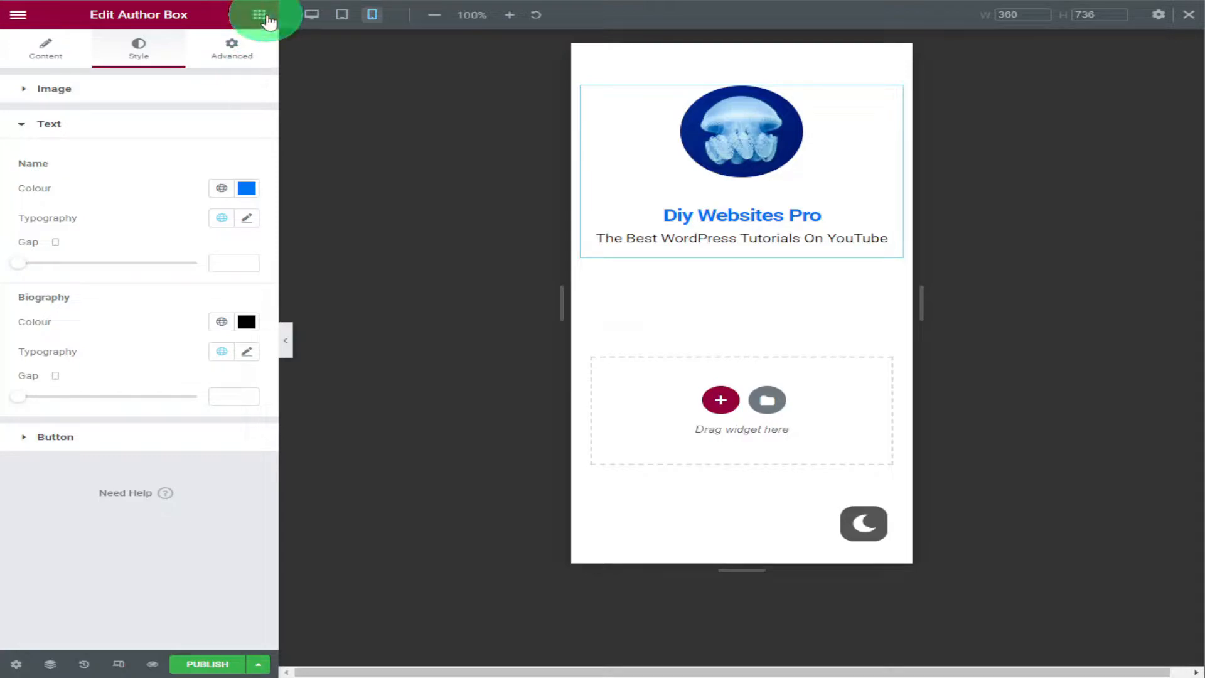
pyautogui.scroll(-7, 194, 163)
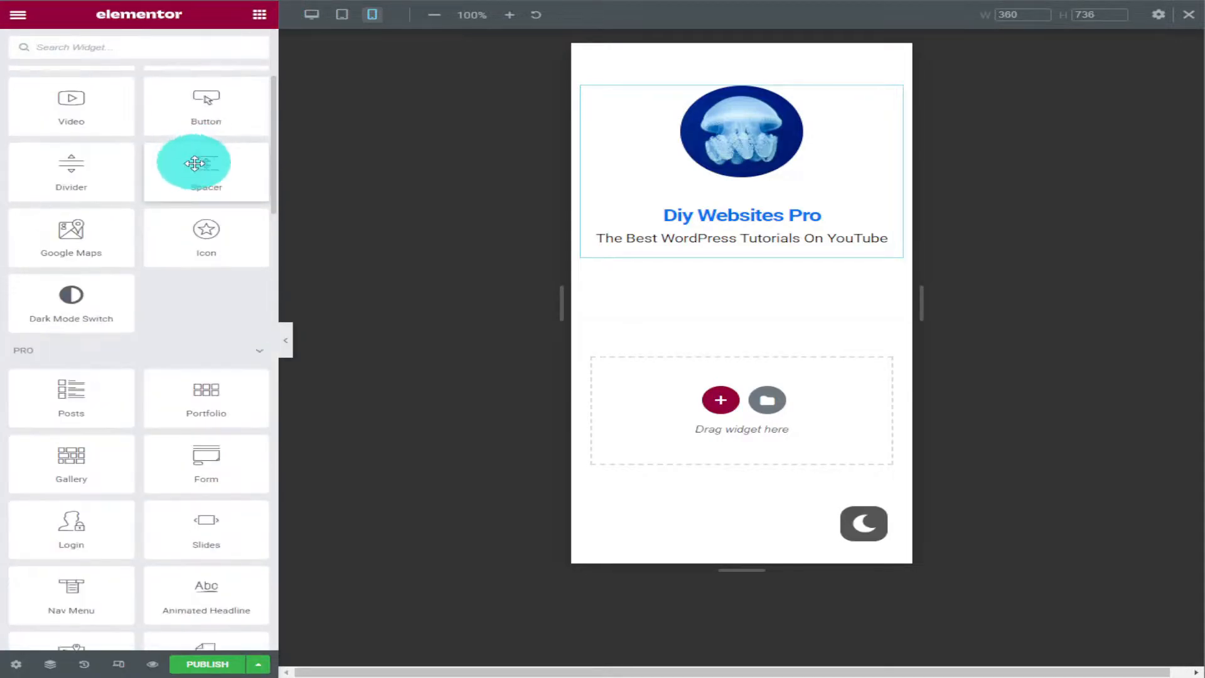
pyautogui.scroll(-7, 194, 169)
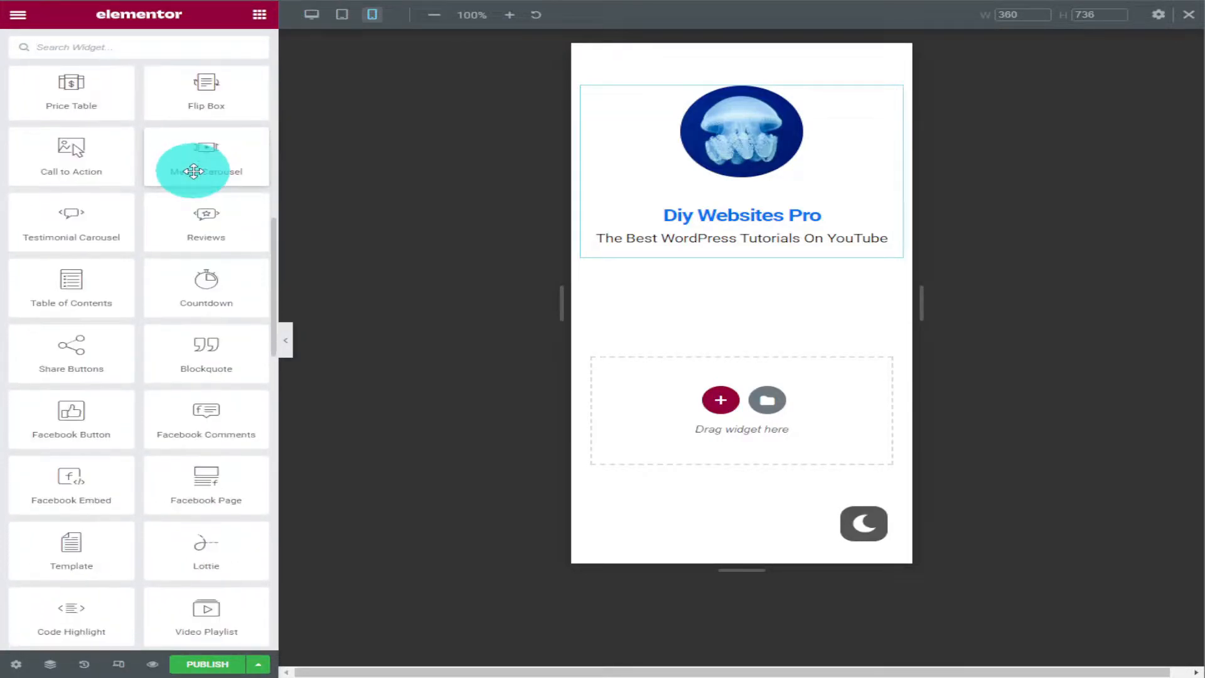
pyautogui.scroll(-8, 194, 171)
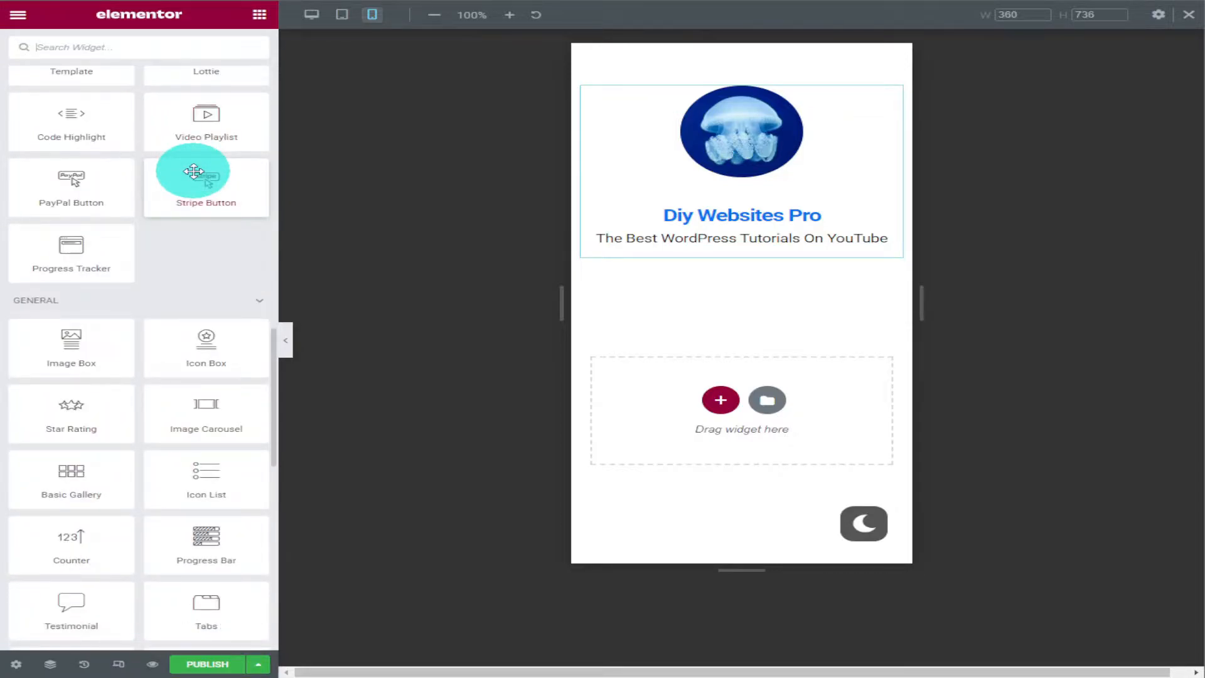
pyautogui.scroll(-6, 194, 170)
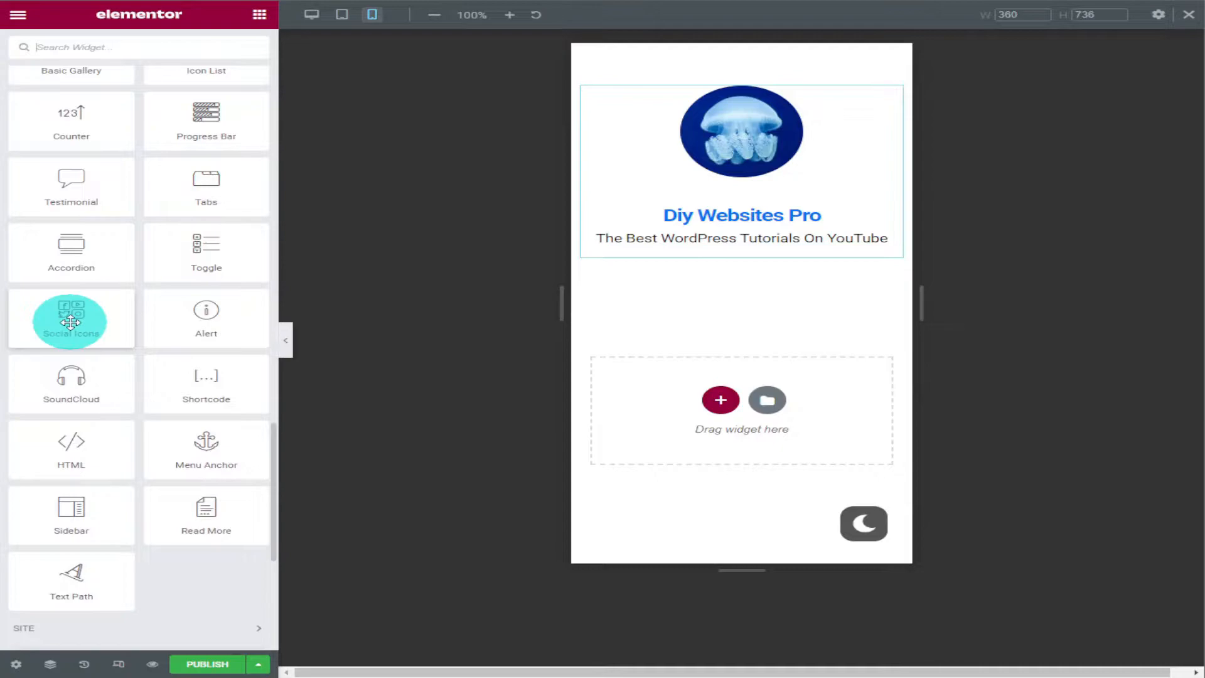
pyautogui.moveTo(70, 323); pyautogui.dragTo(713, 261)
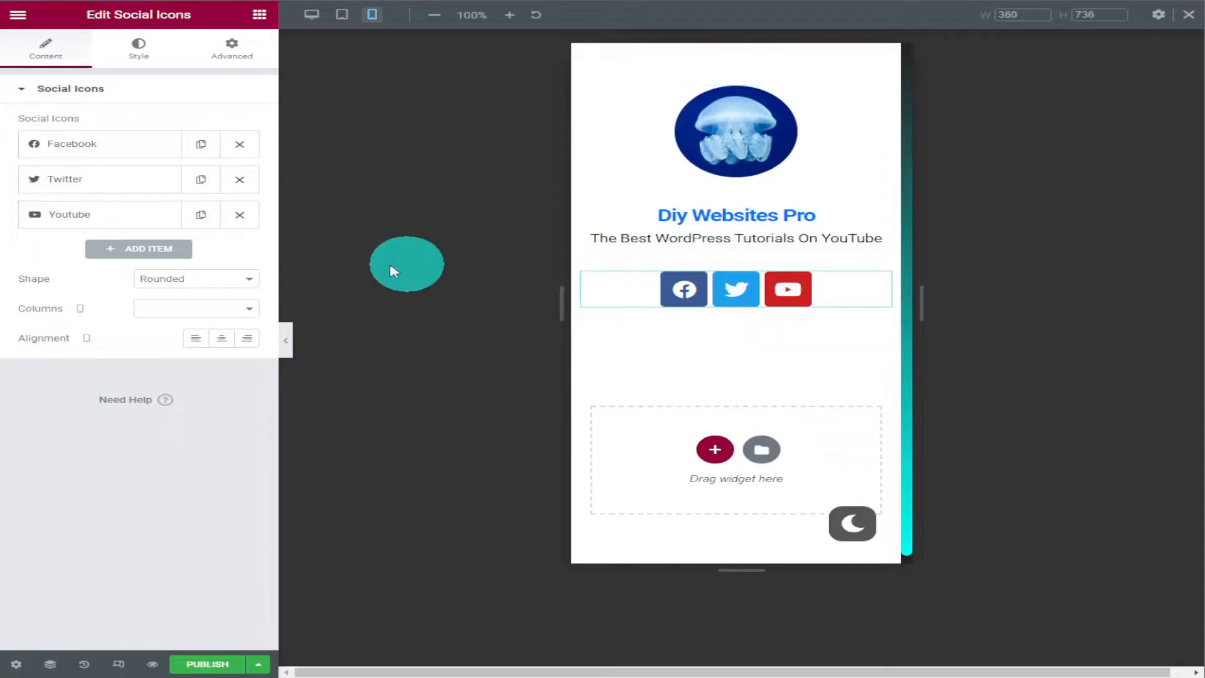
# Step: Add a fourth item to the social icons and give it the Steam icon from the icon library
pyautogui.click(169, 254)
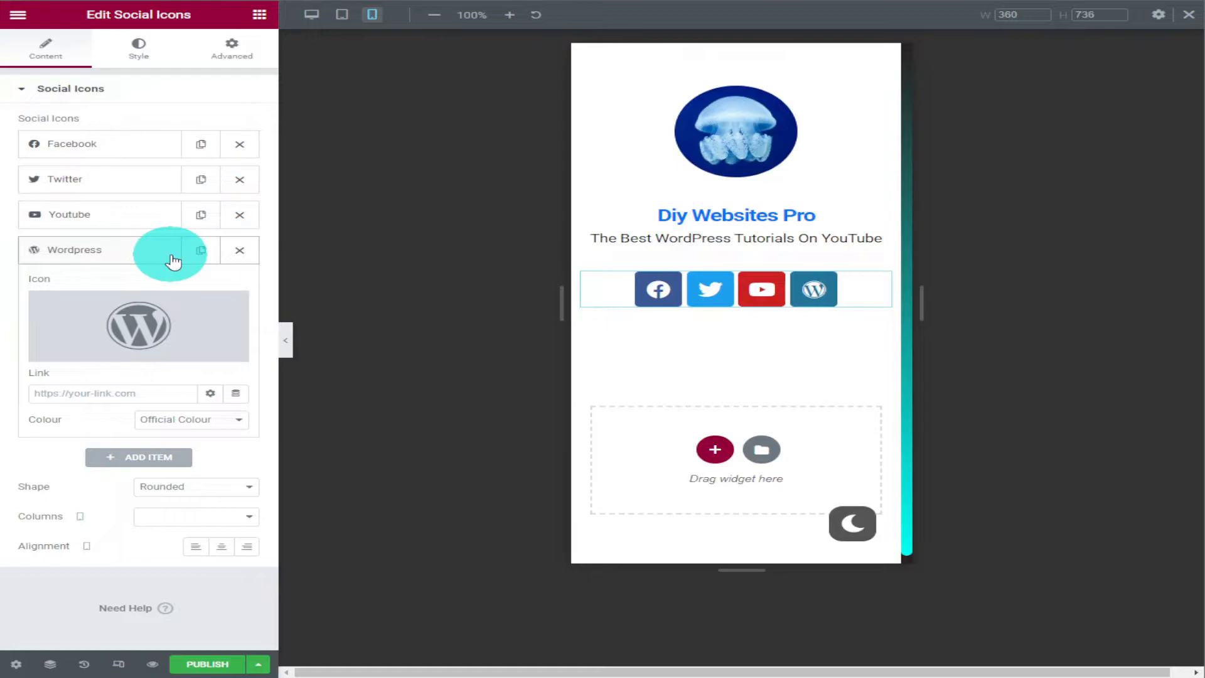
pyautogui.click(89, 353)
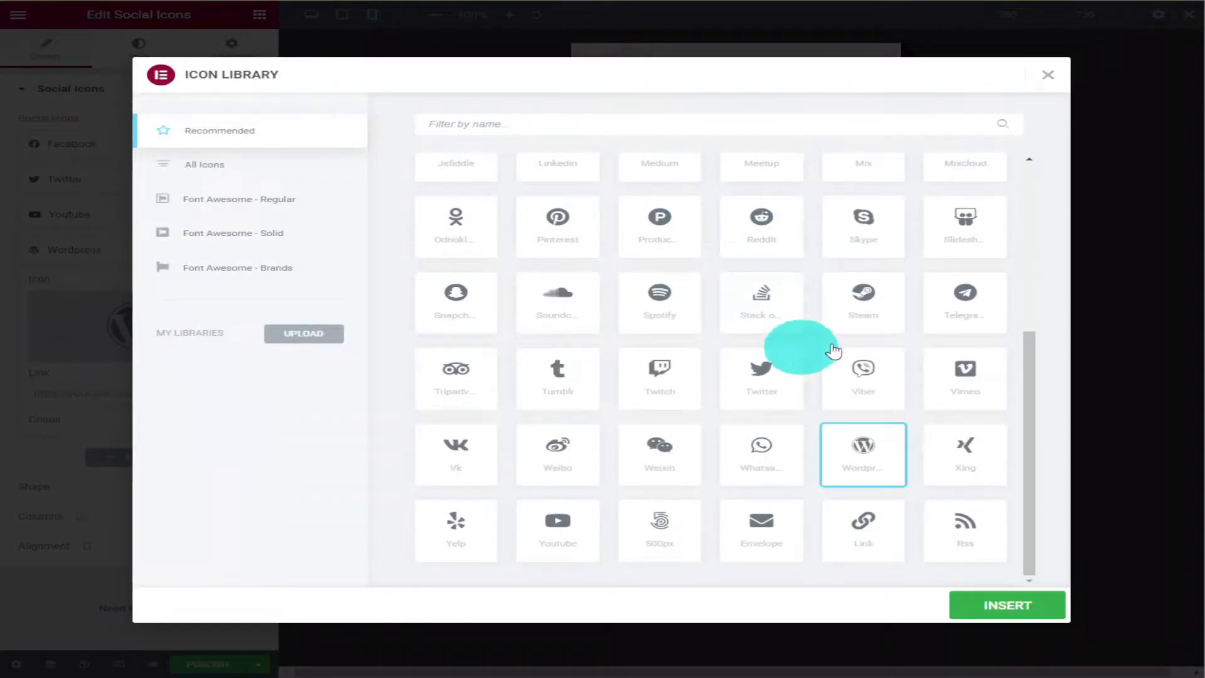
pyautogui.click(882, 317)
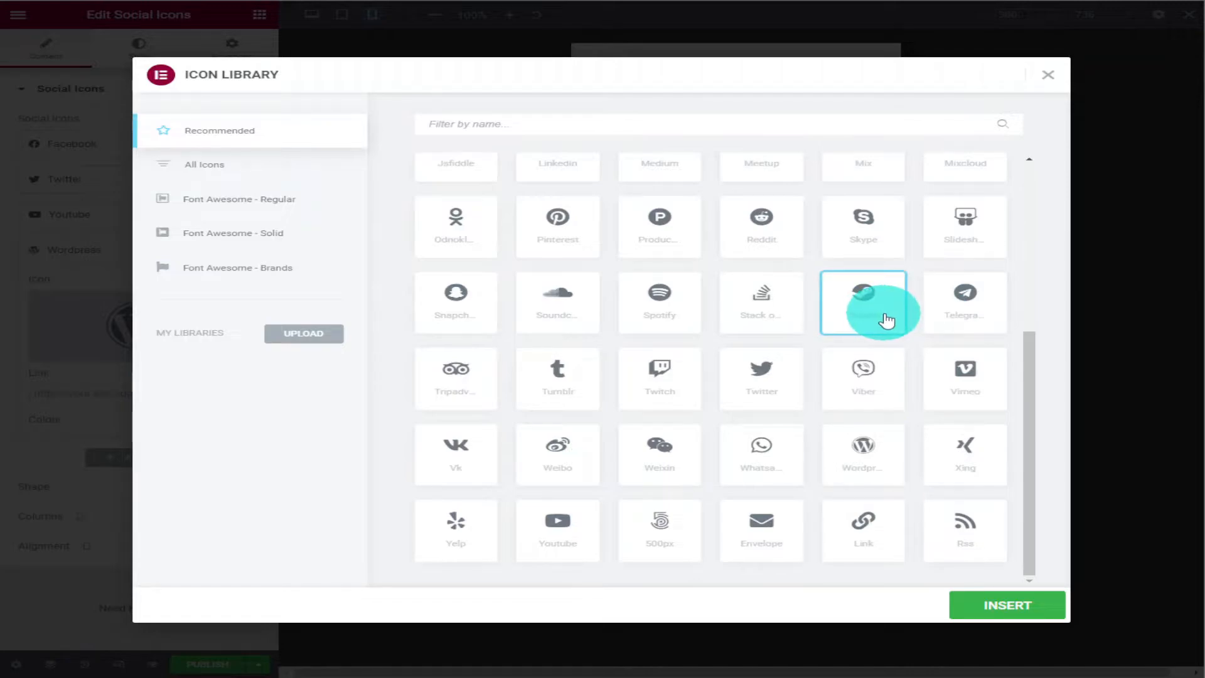
pyautogui.click(1004, 605)
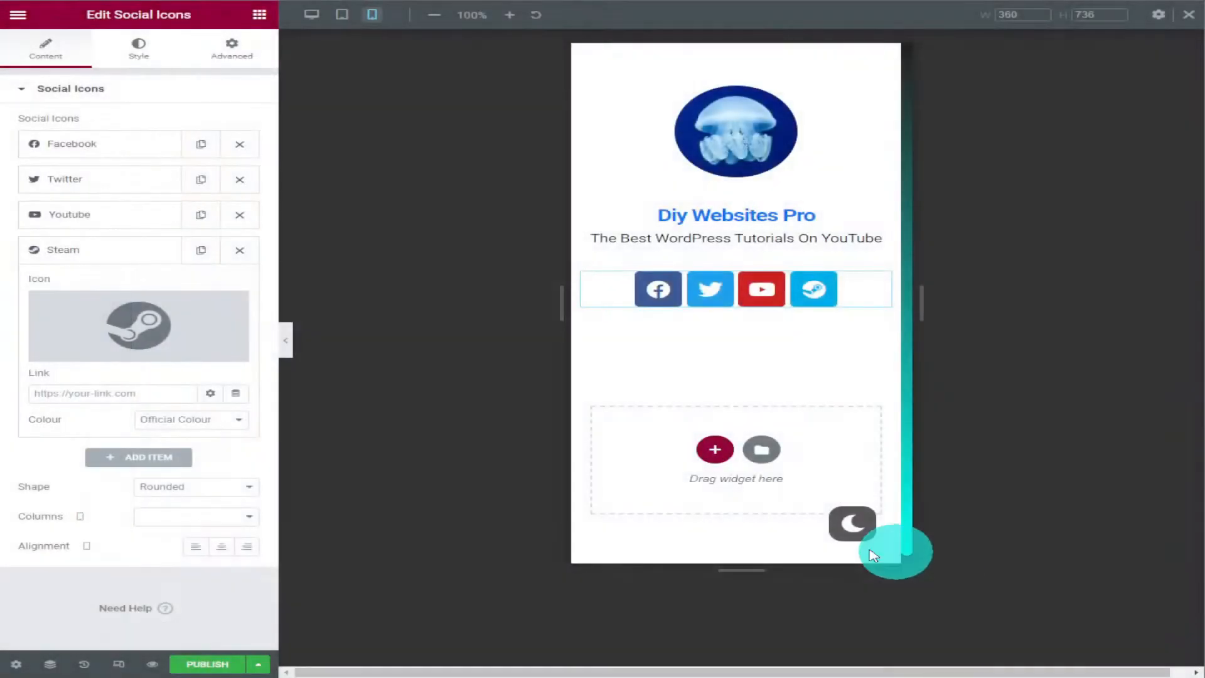
# Step: Add a fifth item to the social icons and give it the Twitch icon
pyautogui.click(152, 460)
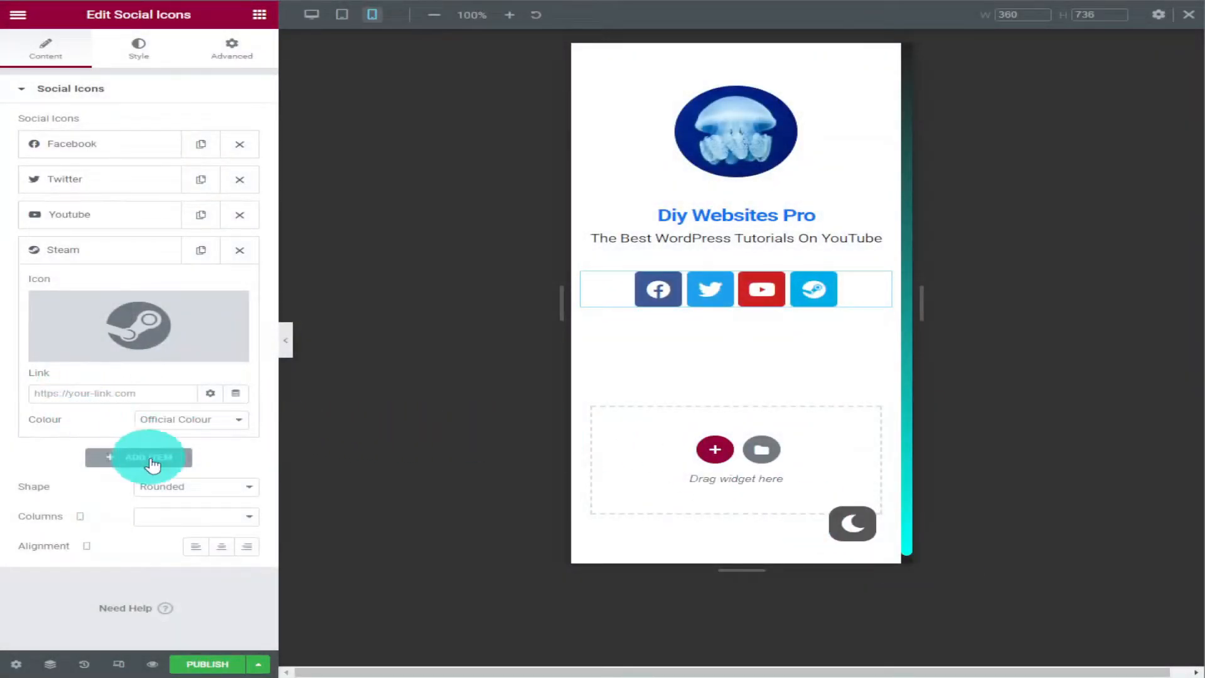
pyautogui.click(107, 382)
pyautogui.click(691, 398)
pyautogui.click(1005, 606)
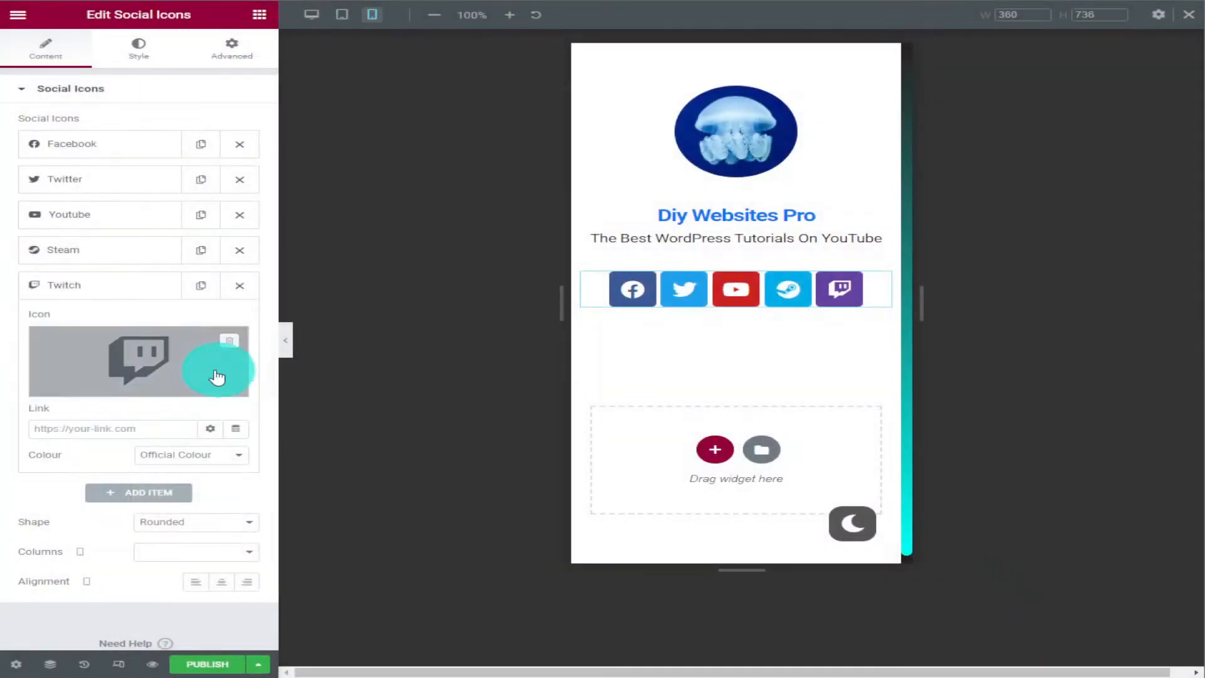
# Step: Replace the fifth social item's icon with the Twitter icon from the icon library
pyautogui.click(99, 385)
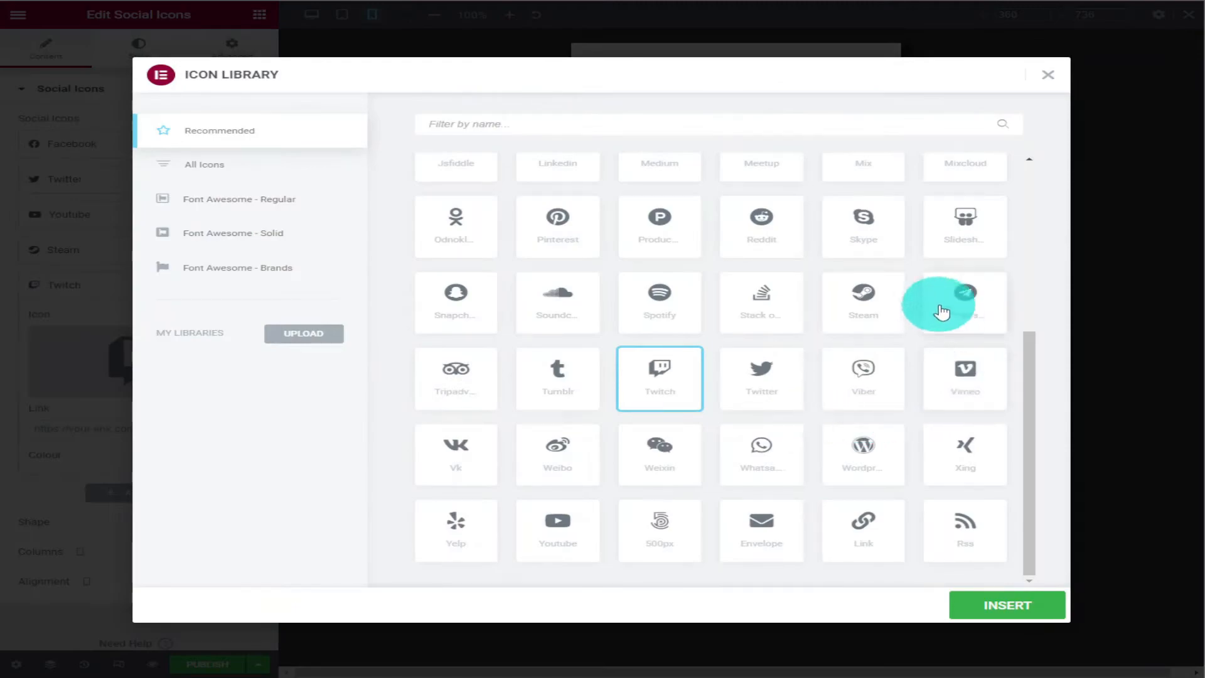
pyautogui.click(754, 373)
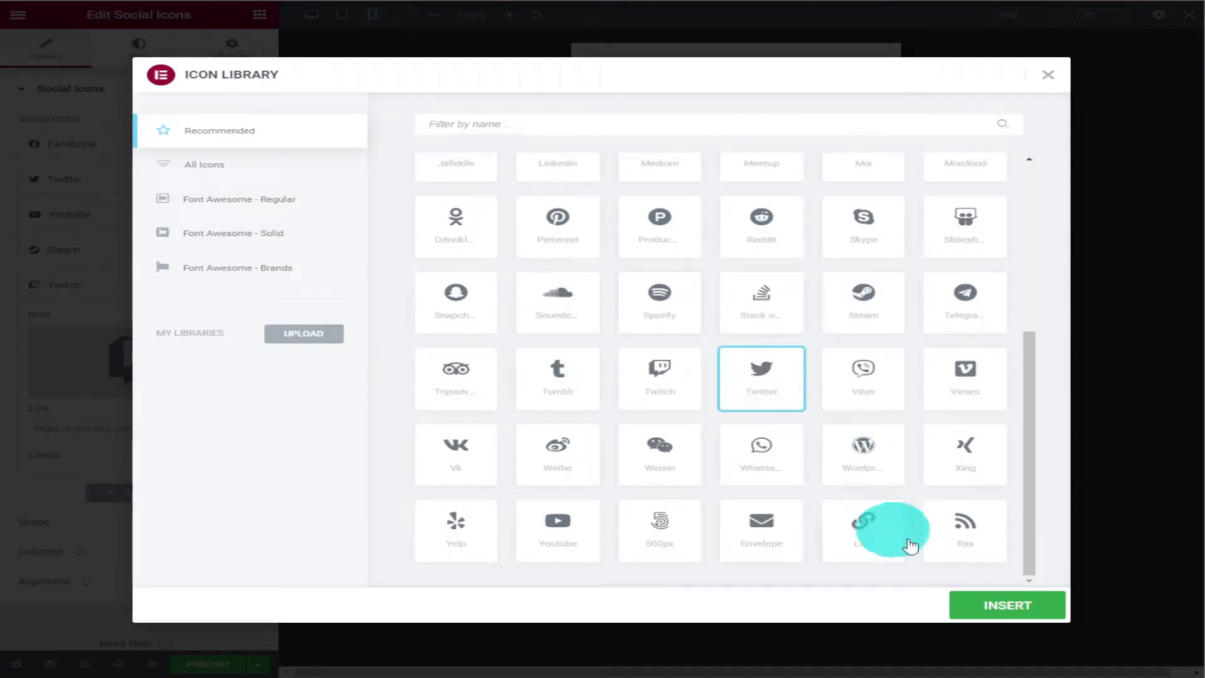
pyautogui.click(997, 613)
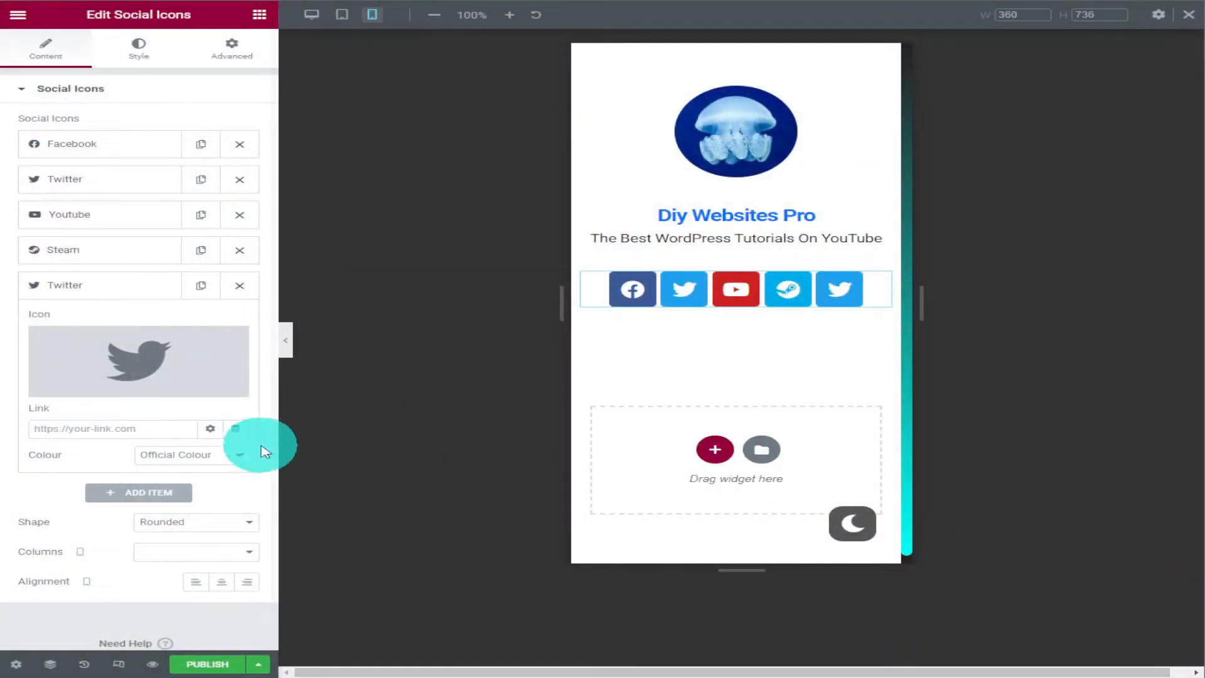
# Step: Try the Custom colour option on the fifth social icon and return it to Official Colour
pyautogui.click(240, 459)
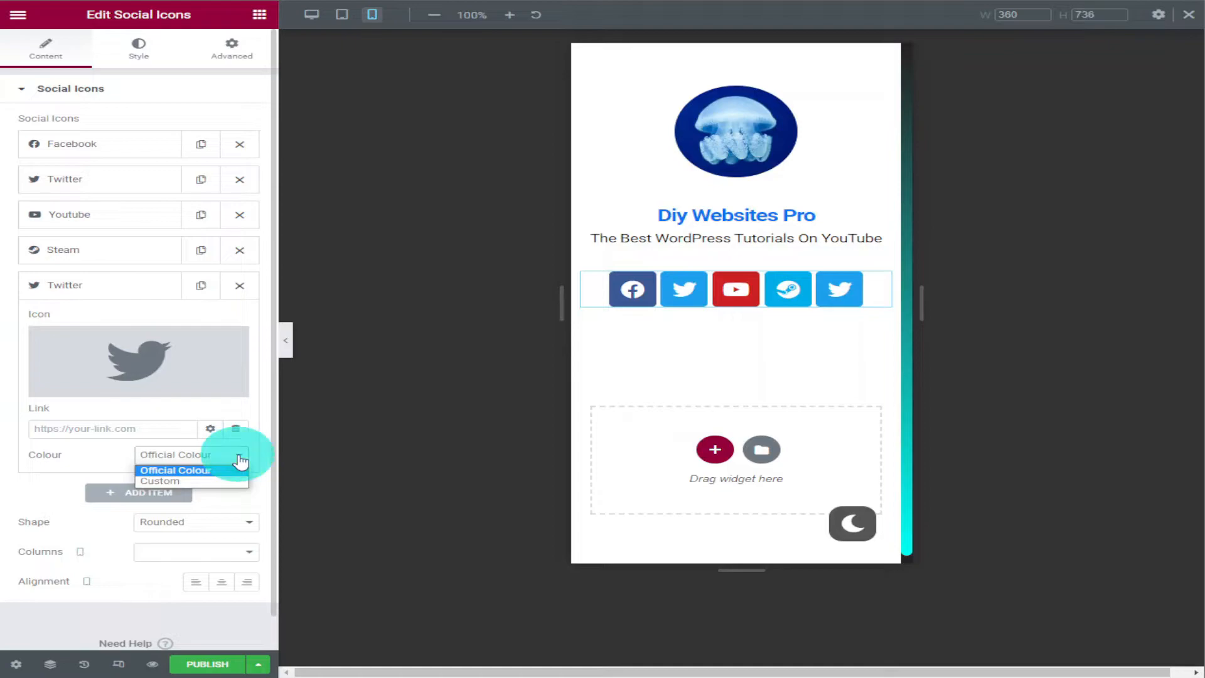
pyautogui.click(238, 481)
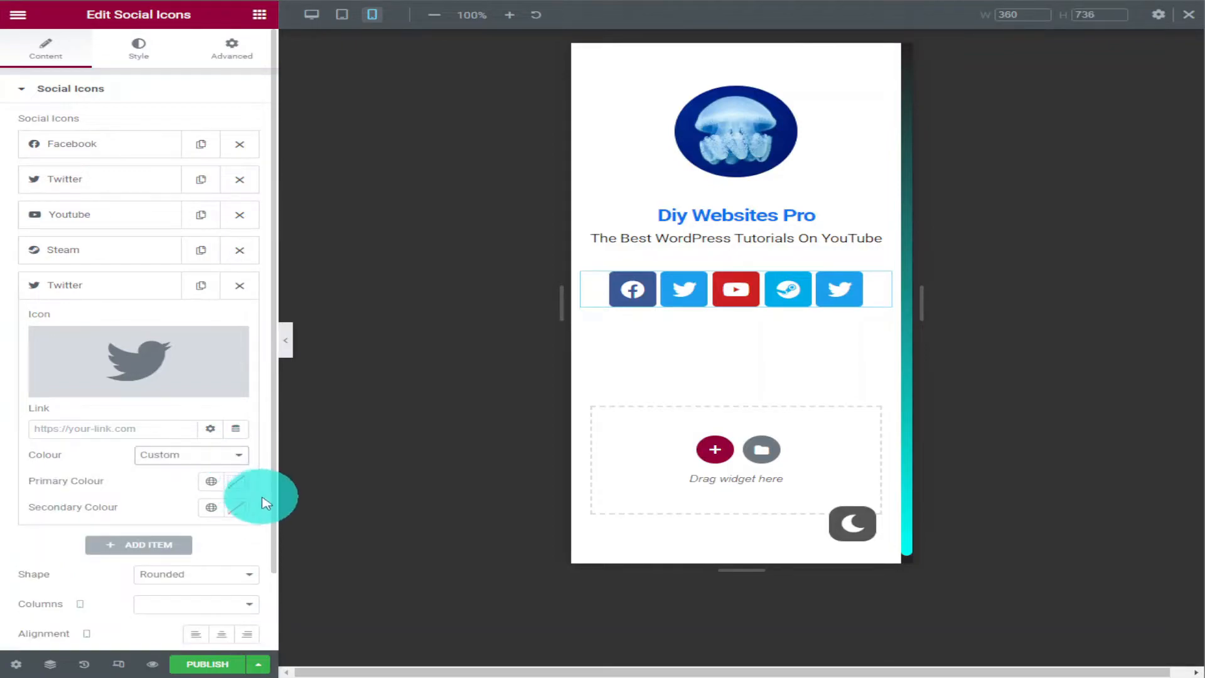
pyautogui.click(239, 457)
pyautogui.click(236, 469)
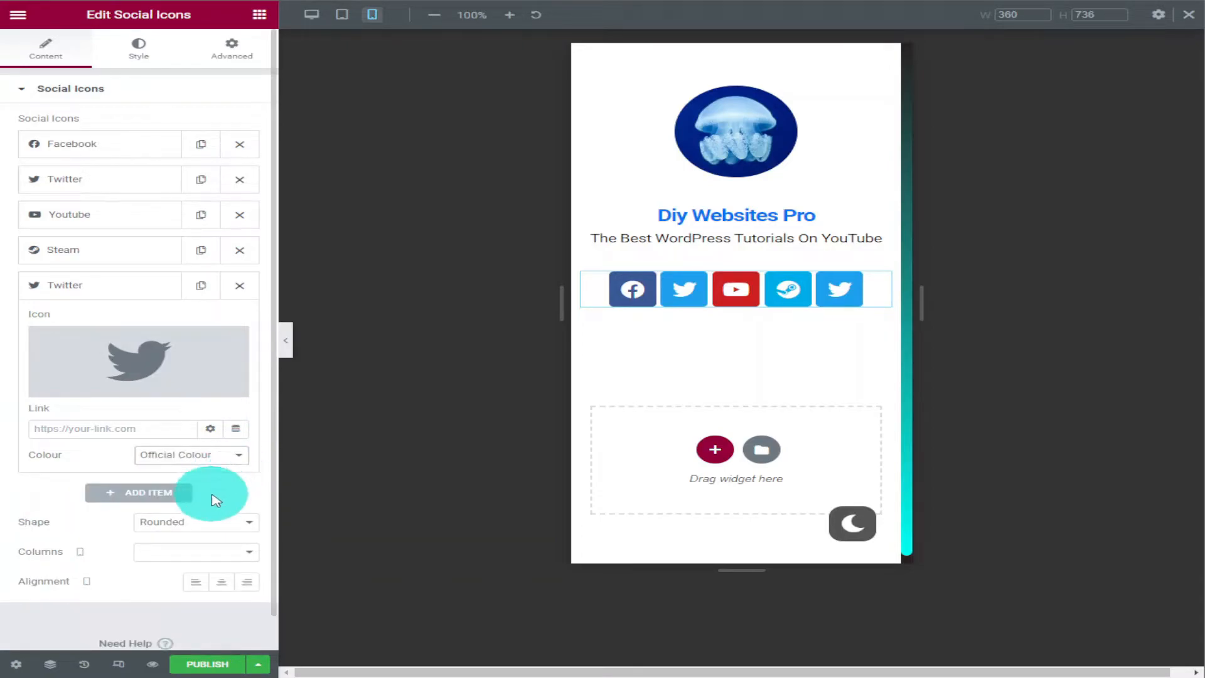
# Step: Set the social icons' shape to Circle and their alignment to centre
pyautogui.click(233, 522)
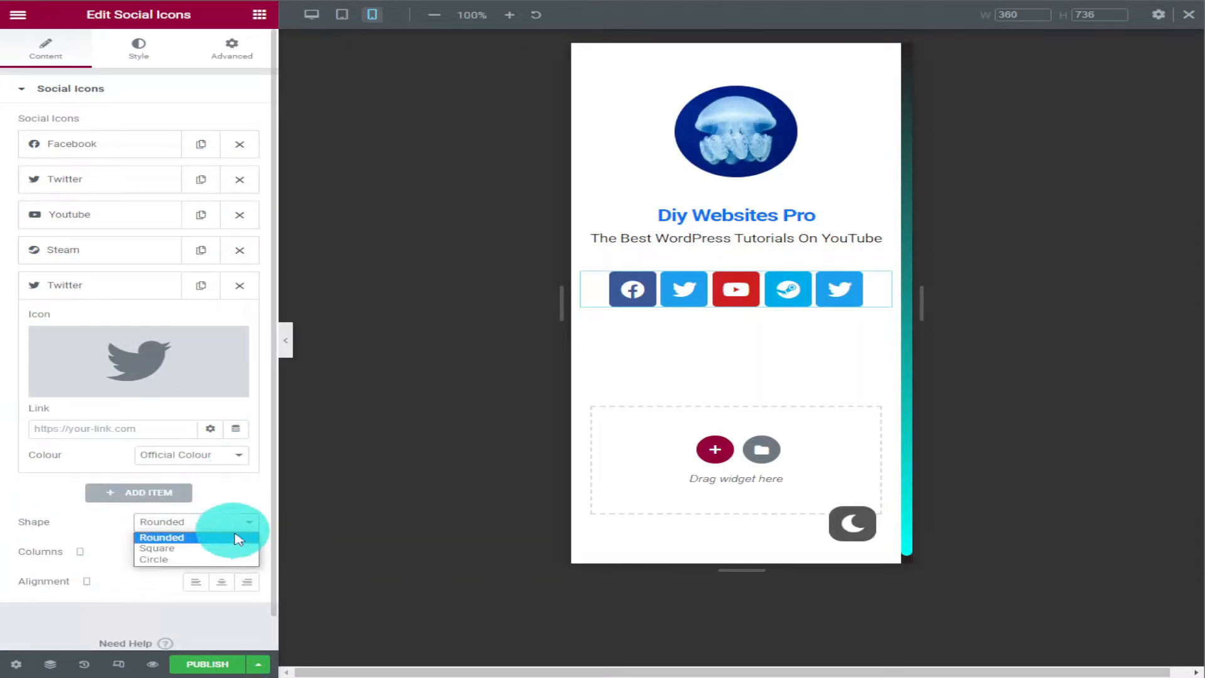
pyautogui.click(237, 558)
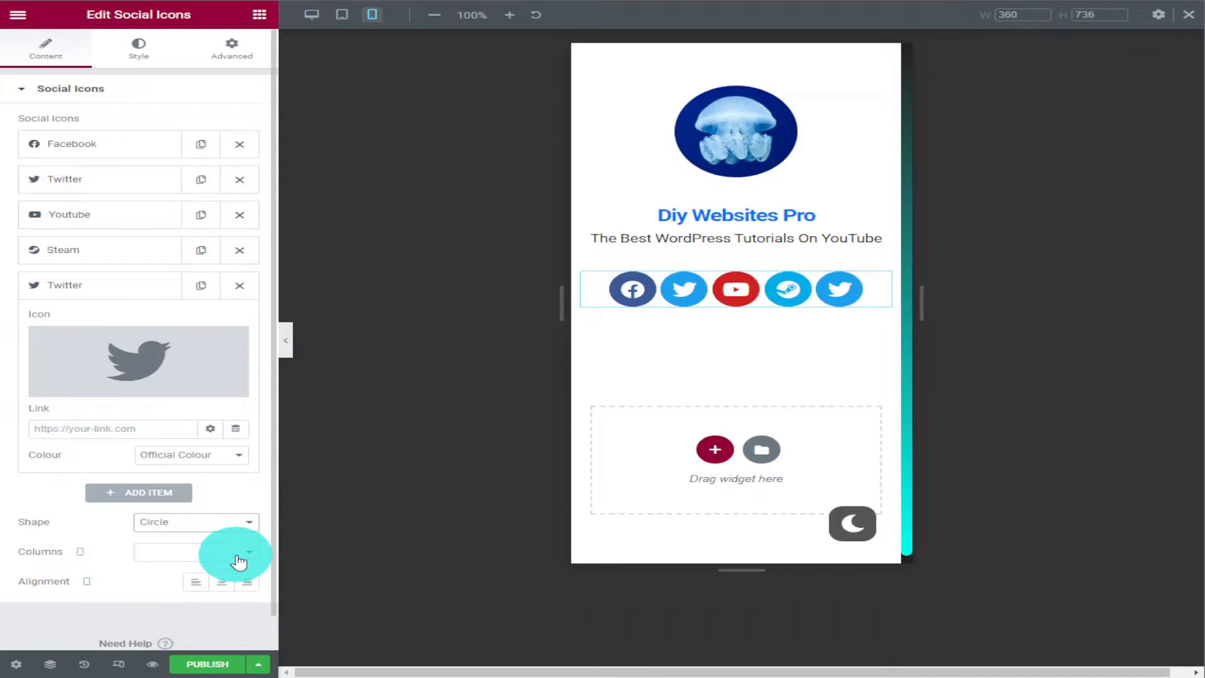
pyautogui.click(224, 581)
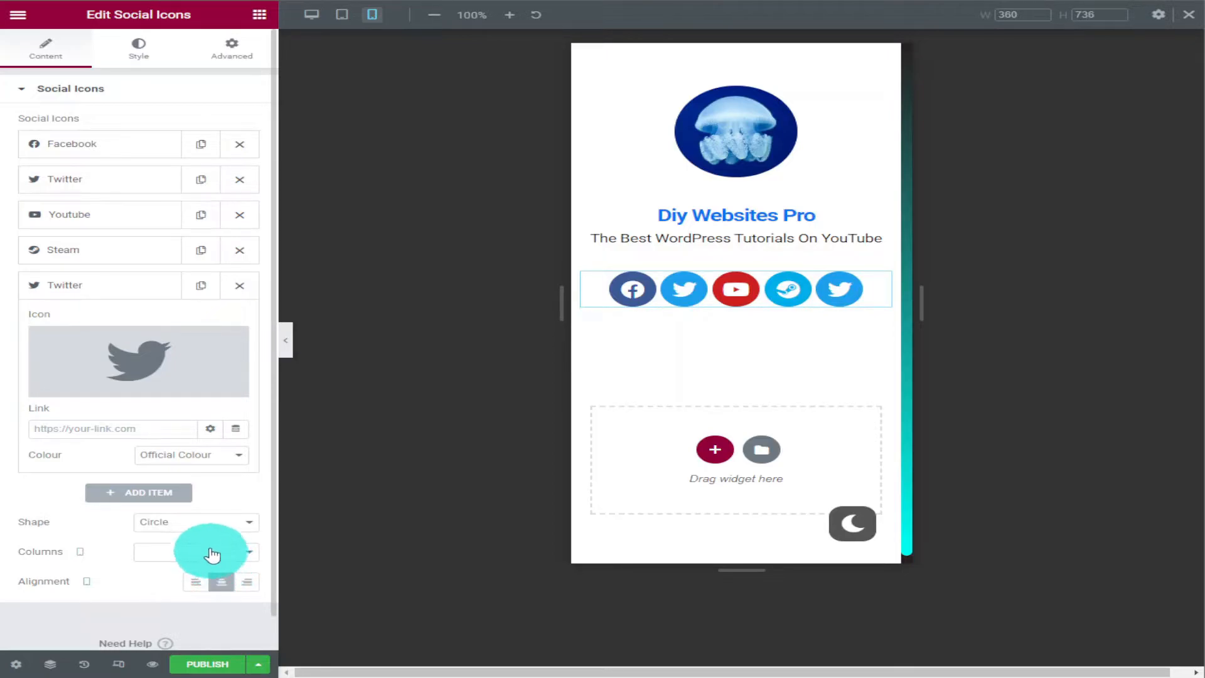
# Step: Open the Facebook item of the social icons and look at its link field and colour options
pyautogui.click(117, 429)
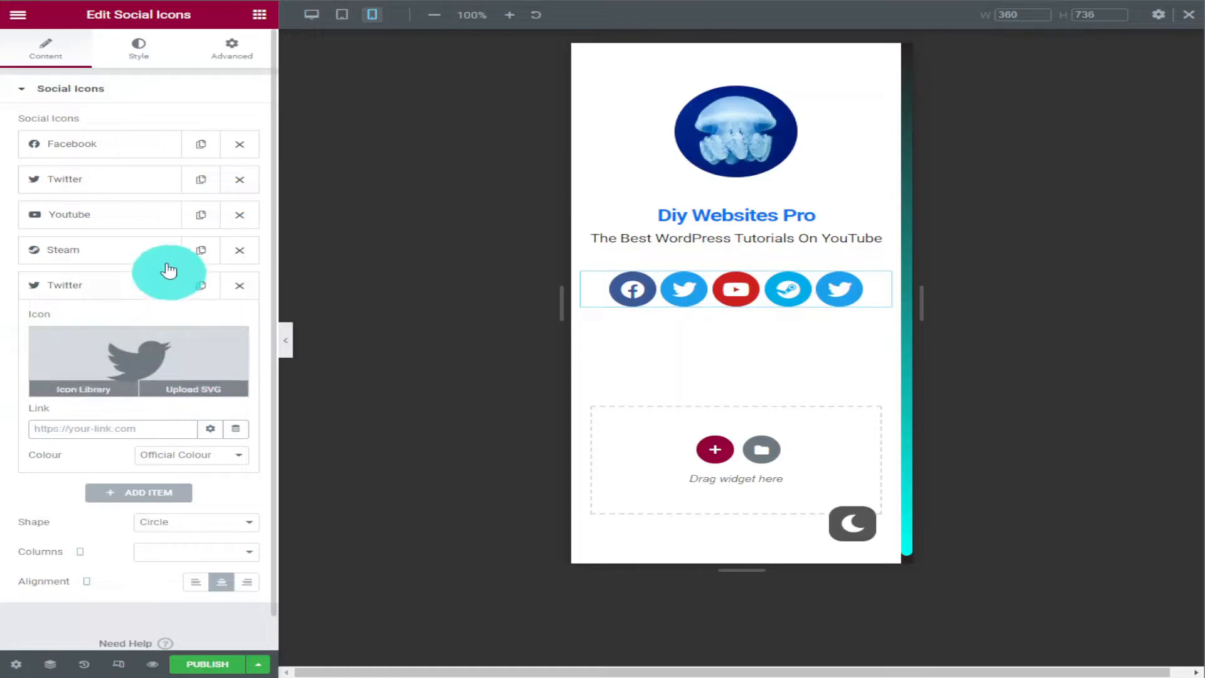
pyautogui.click(143, 155)
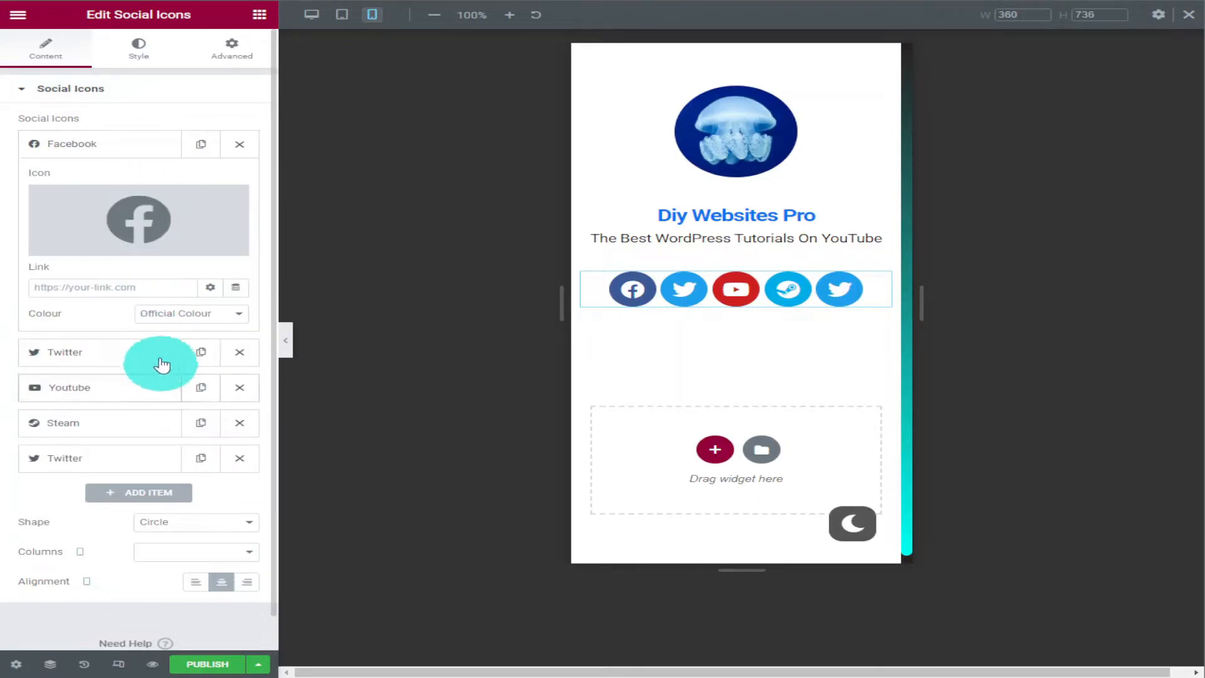
pyautogui.click(180, 323)
pyautogui.click(182, 325)
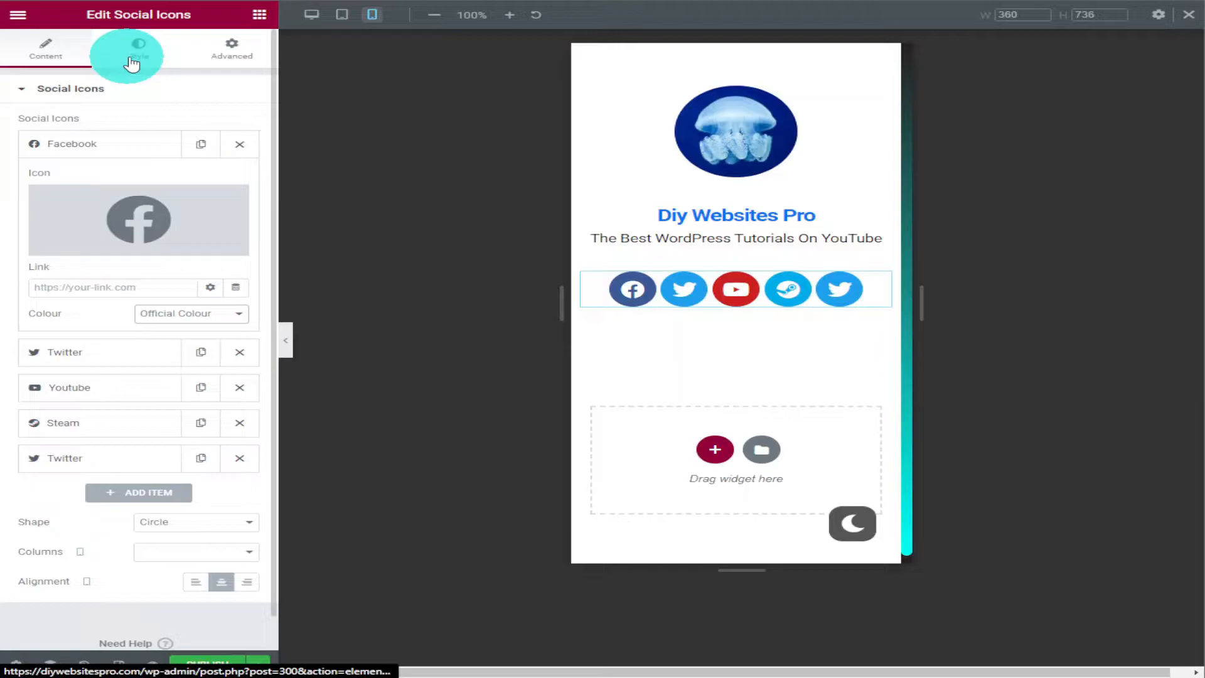
# Step: Add a Button widget below the social icons and centre it
pyautogui.click(258, 17)
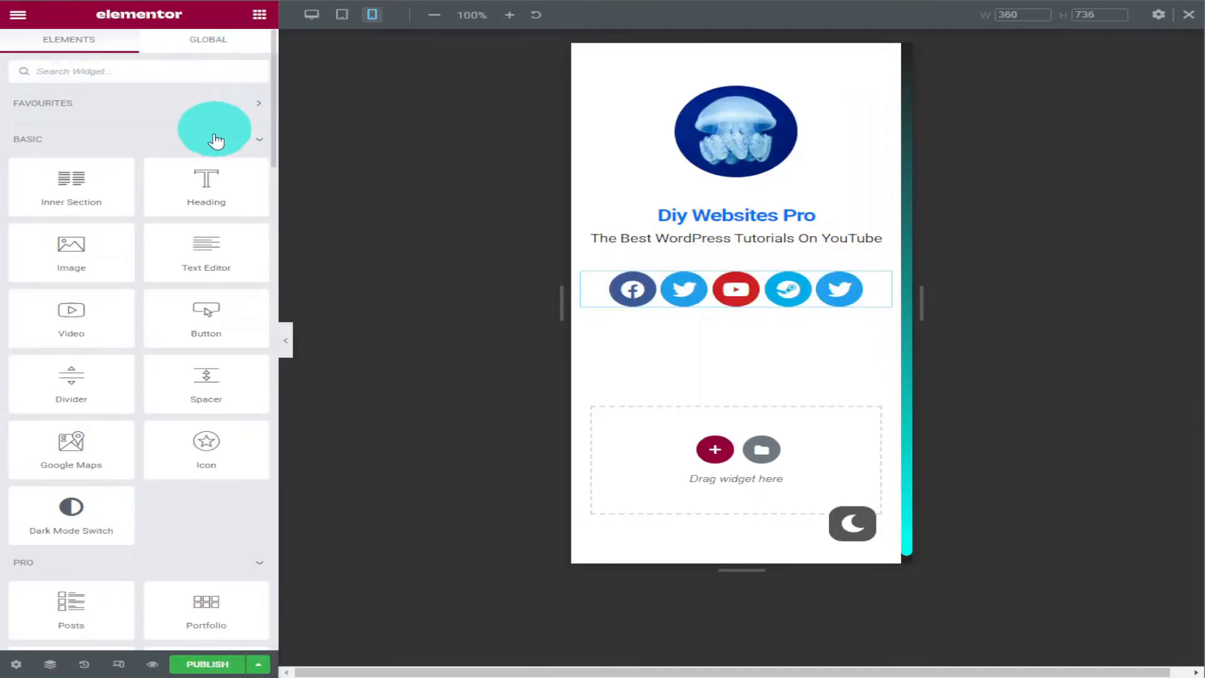
pyautogui.moveTo(197, 313); pyautogui.dragTo(683, 311)
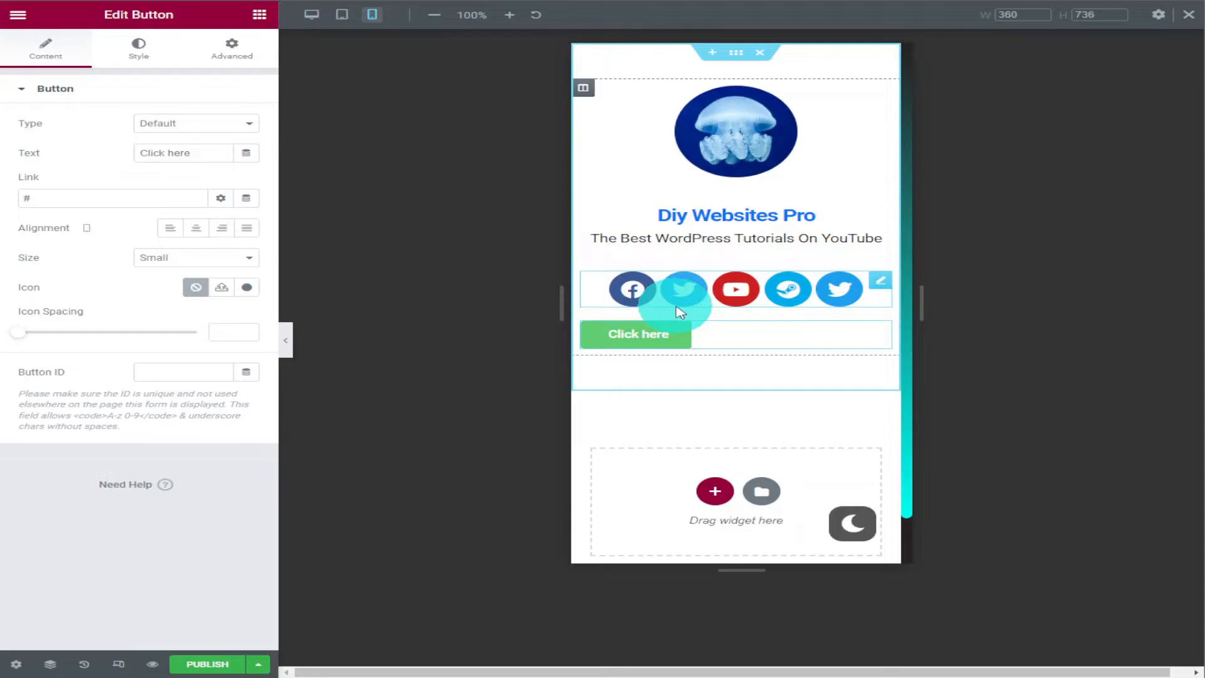
pyautogui.click(196, 228)
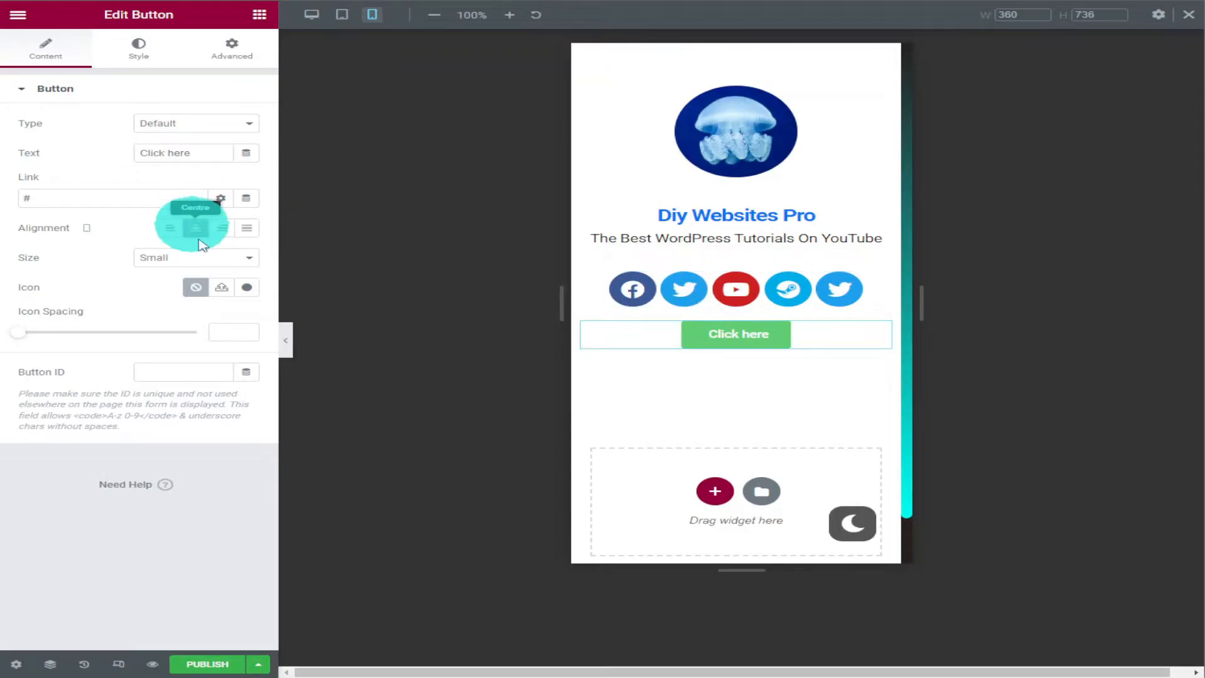
# Step: Try the Extra Large size on the button, and settle on Large
pyautogui.click(226, 259)
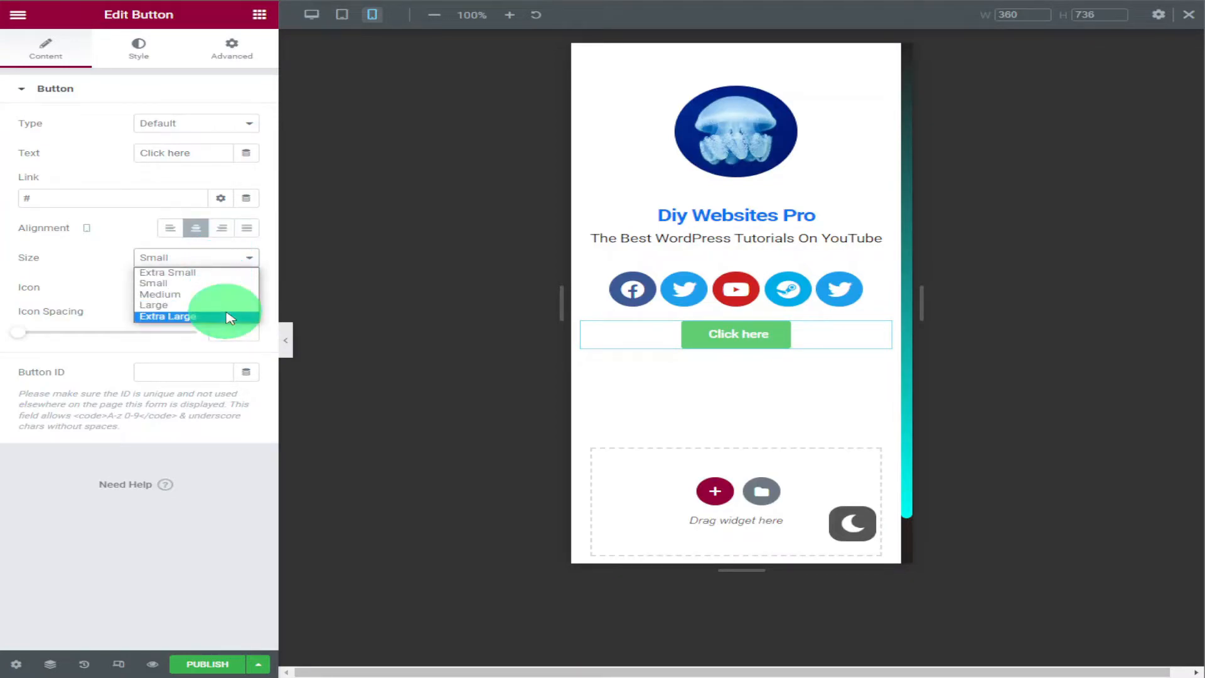
pyautogui.click(229, 316)
pyautogui.click(207, 259)
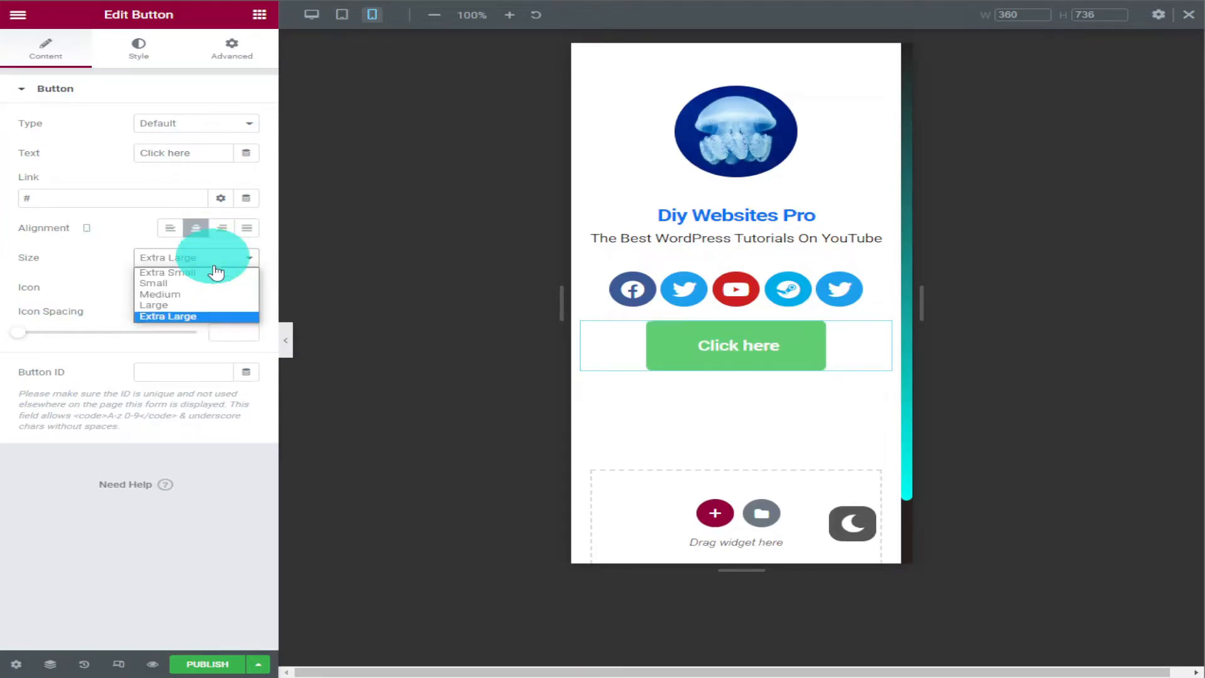
pyautogui.click(217, 300)
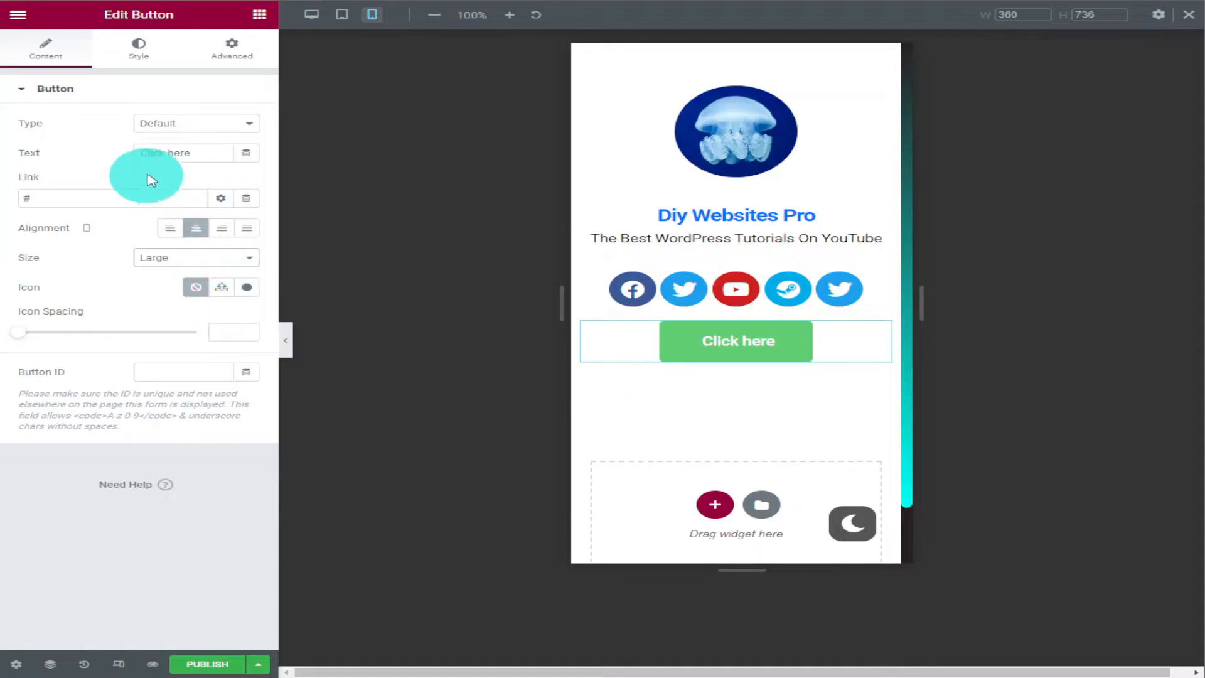
# Step: Set the button's background colour to #0074FF by pasting the hex code
pyautogui.click(138, 63)
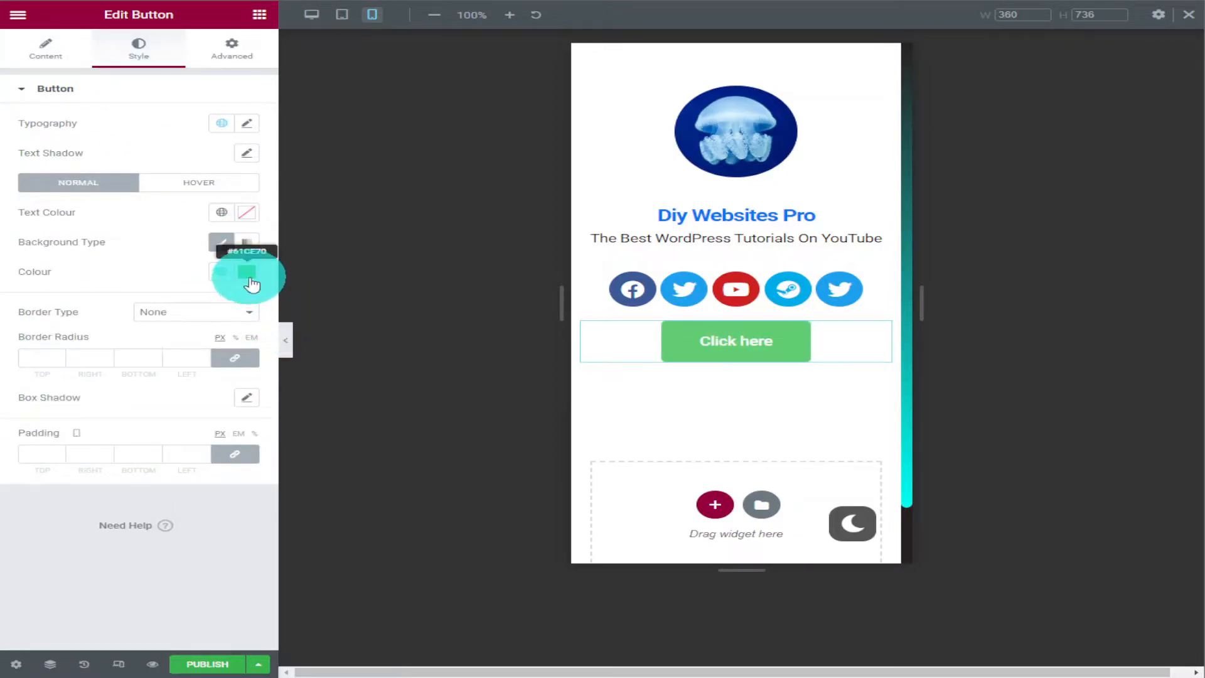
pyautogui.click(247, 271)
pyautogui.rightClick(107, 487)
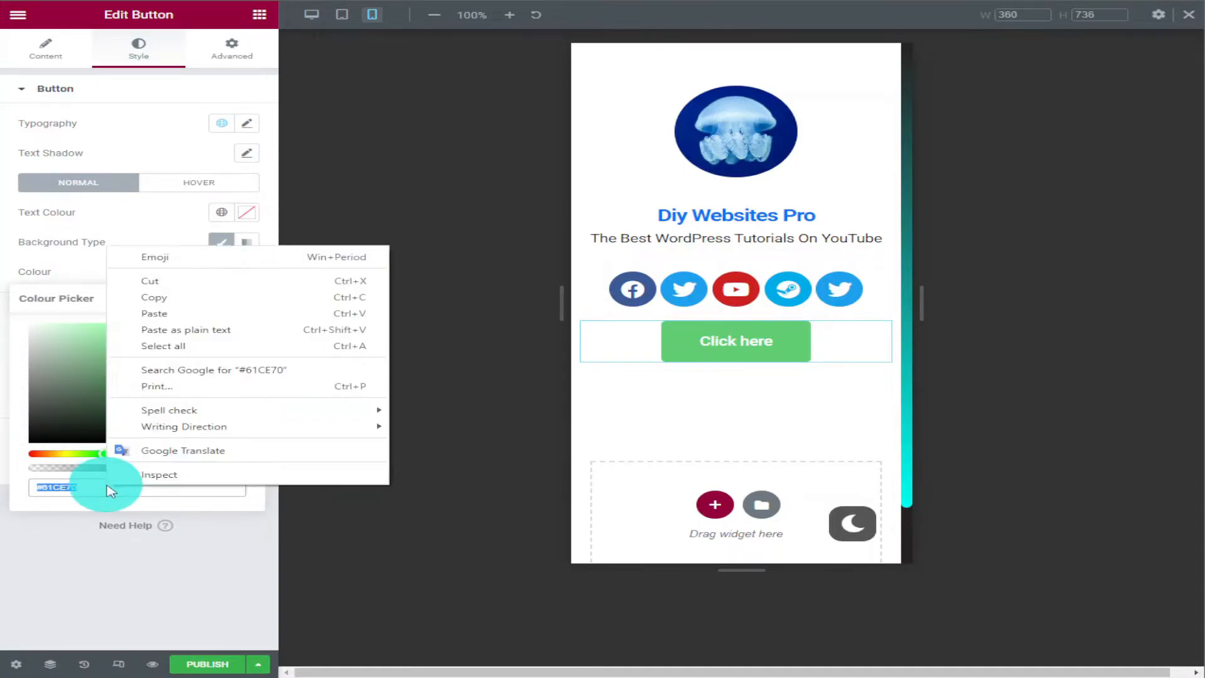
pyautogui.click(190, 319)
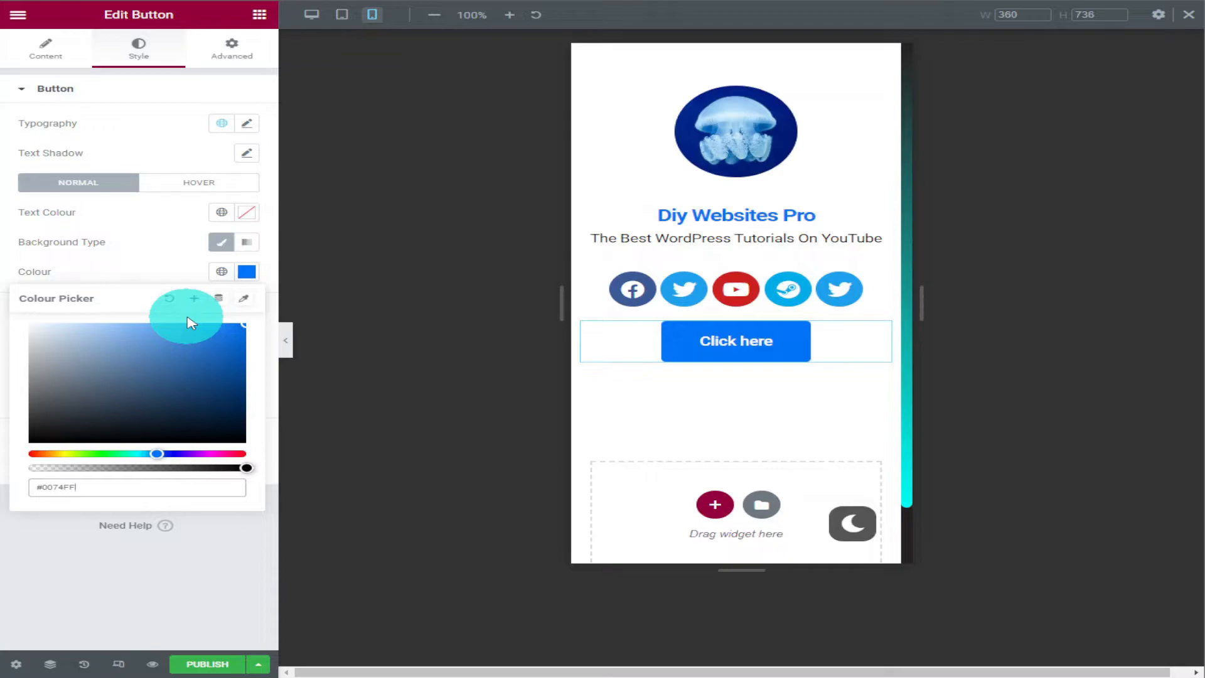
pyautogui.click(162, 280)
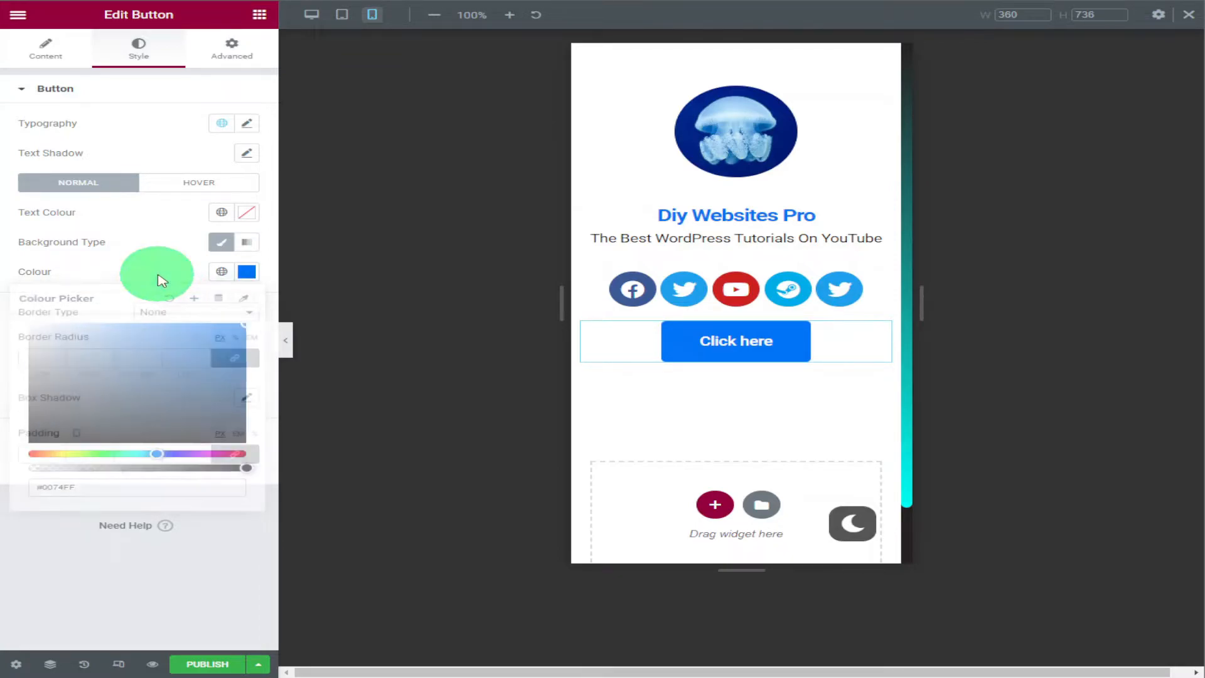
# Step: Give the button an Outline box shadow with a blur of 10 and a spread of 1
pyautogui.click(247, 399)
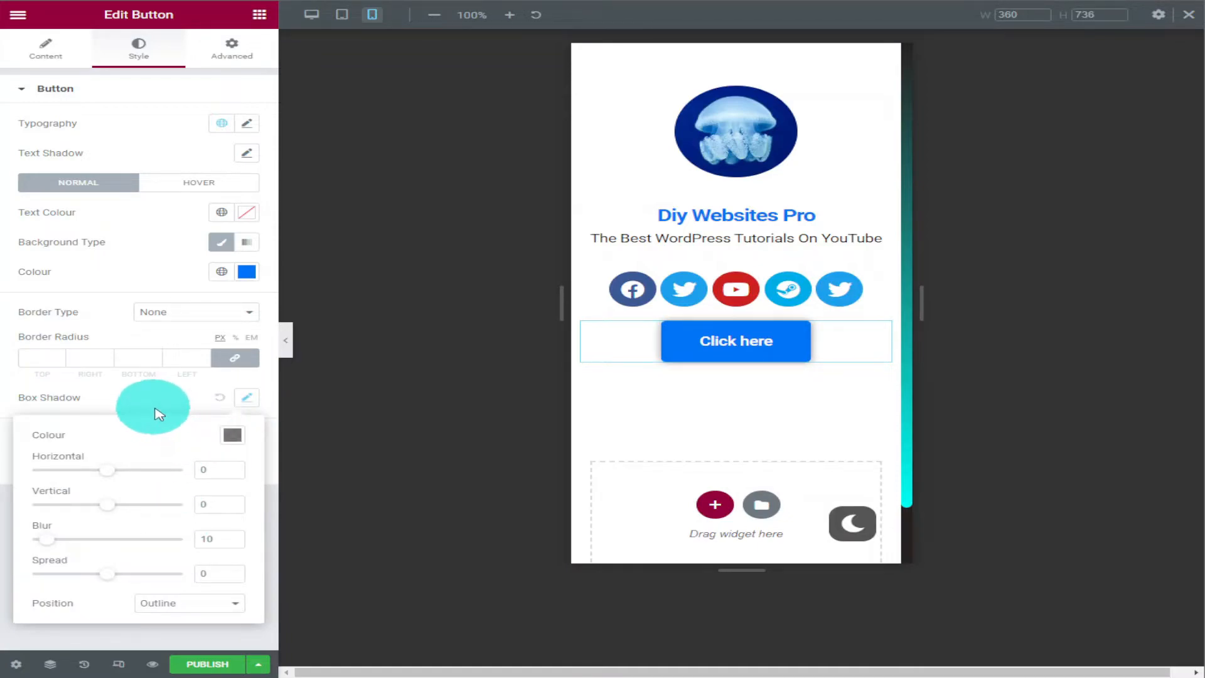
pyautogui.click(114, 581)
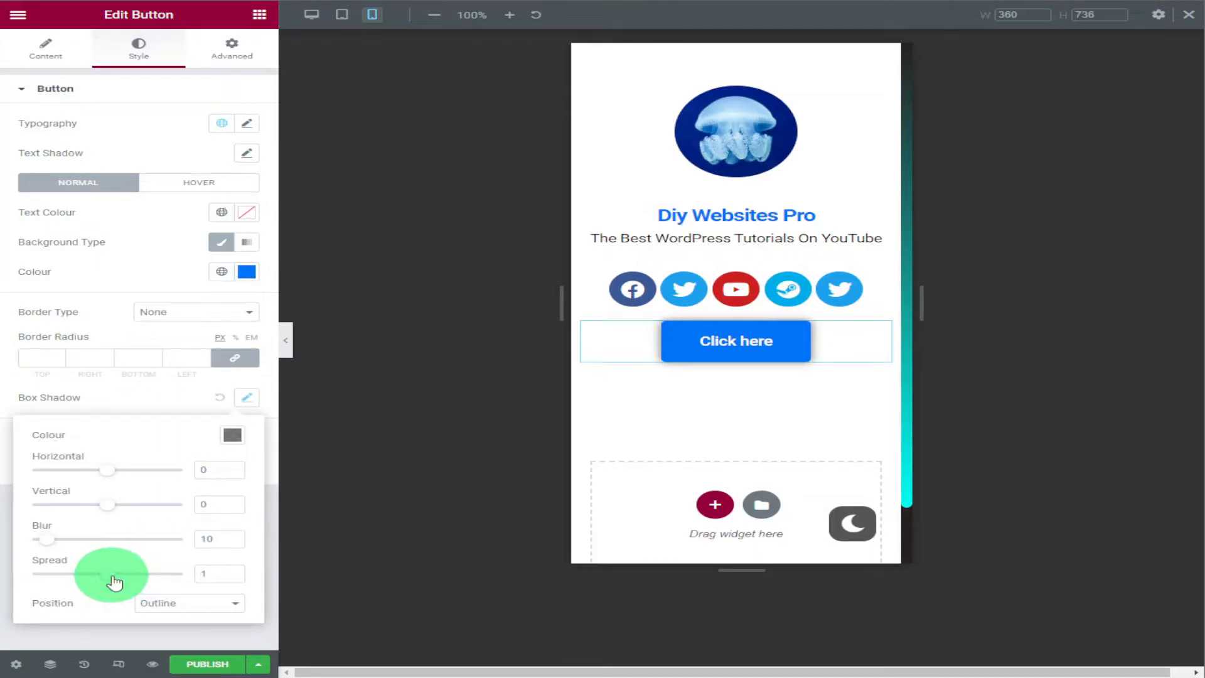
pyautogui.click(143, 406)
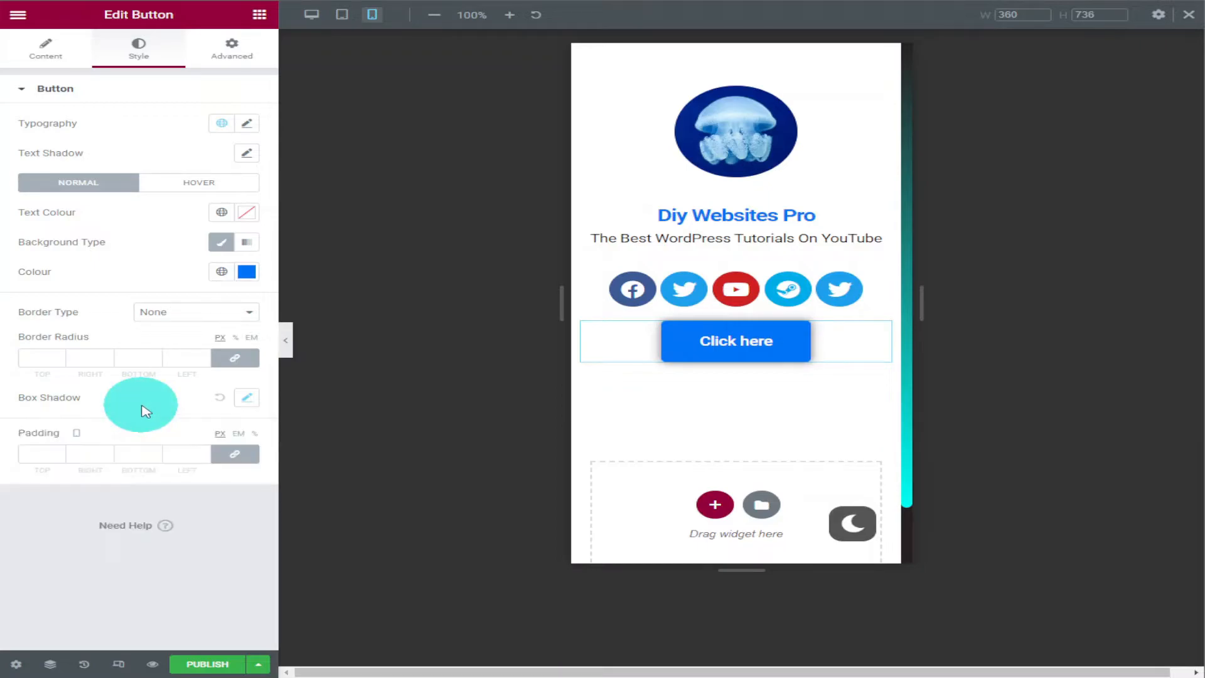
# Step: Change the button's text to "Home Page"
pyautogui.click(44, 50)
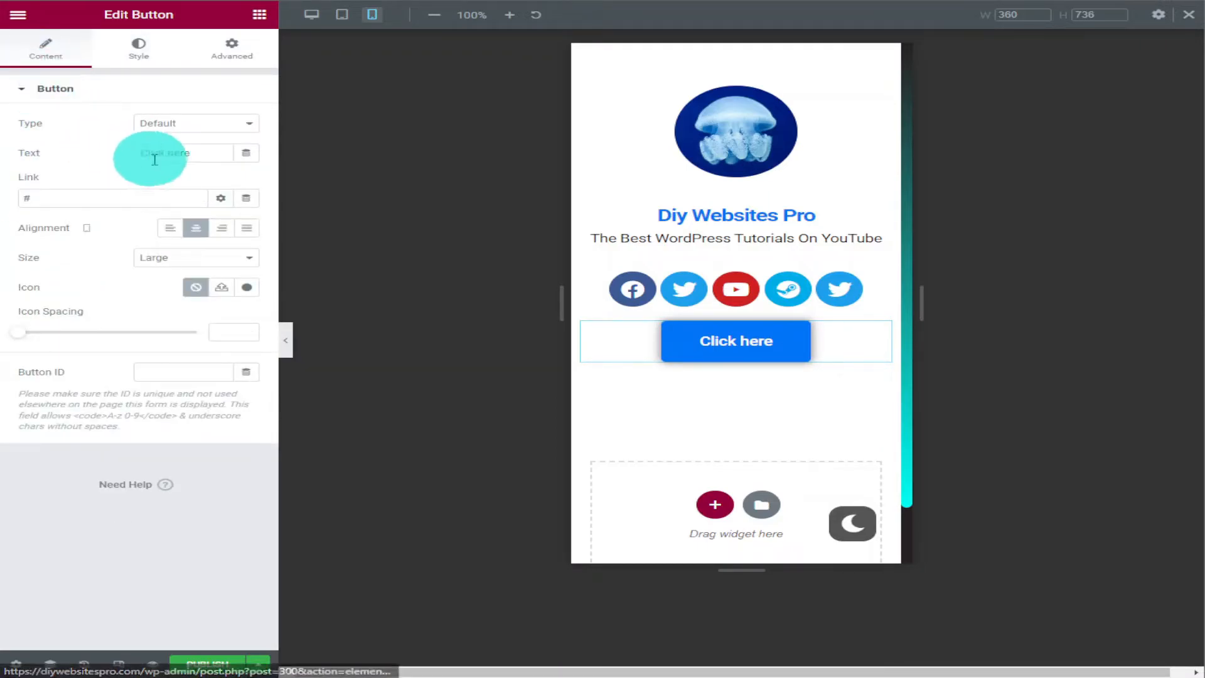
pyautogui.write('Ho')
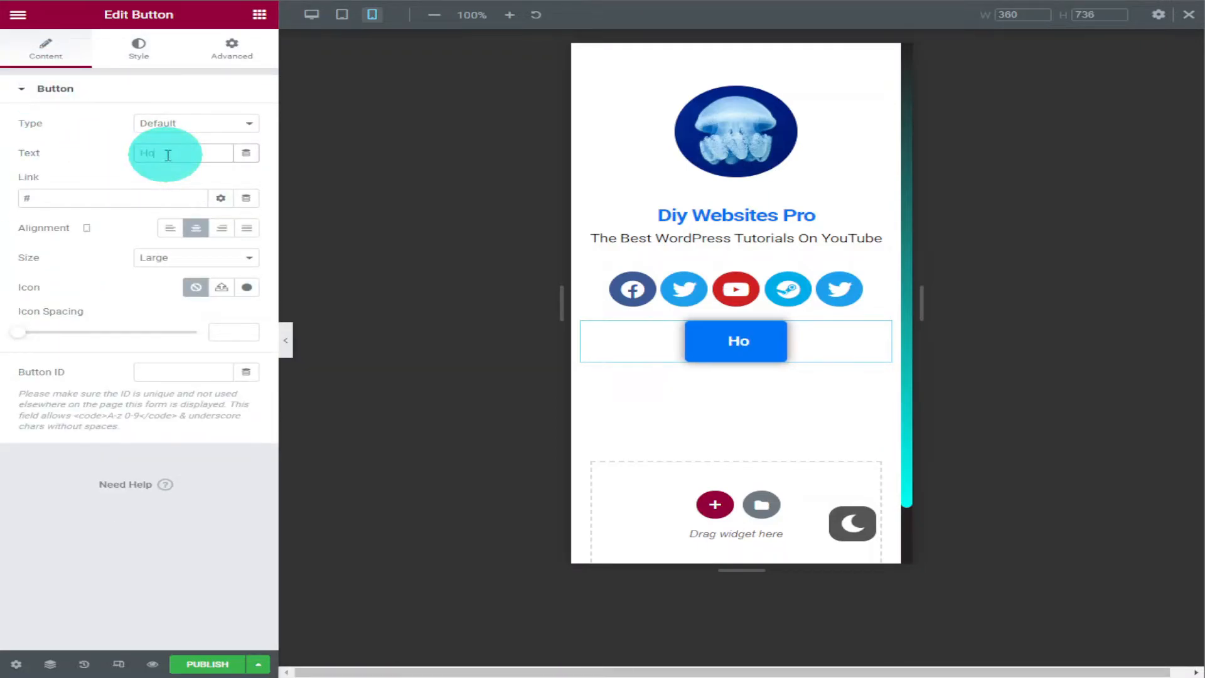
pyautogui.write('me PAge')
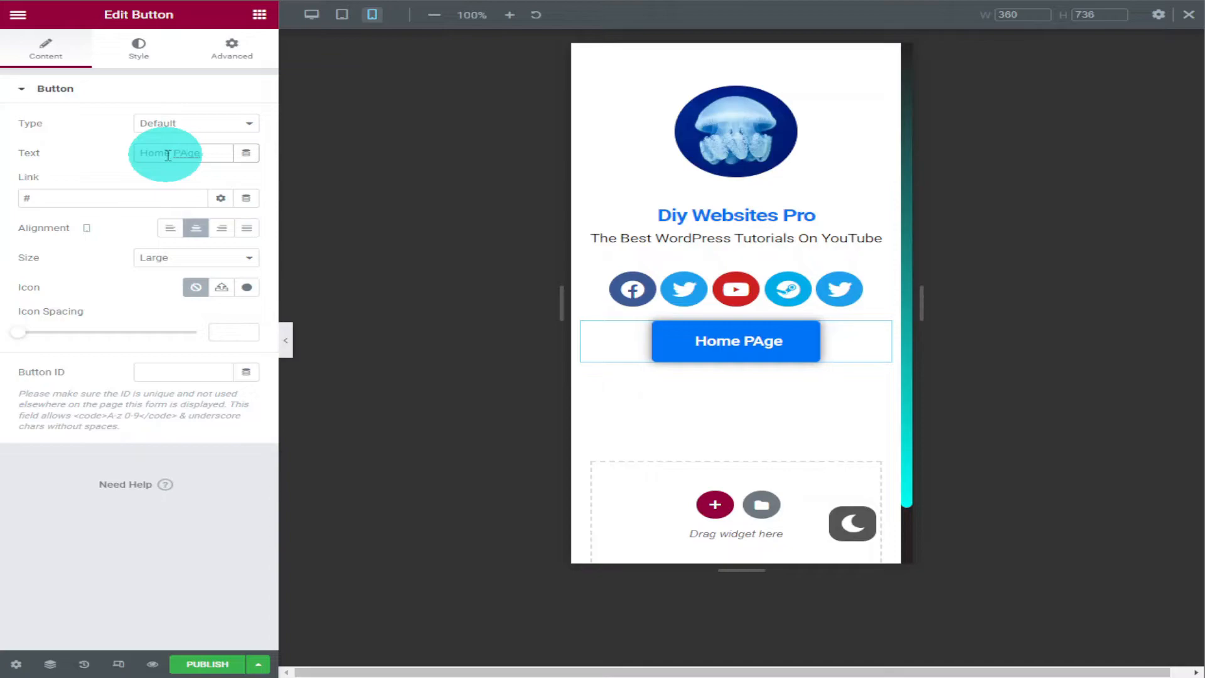
pyautogui.write('Page')
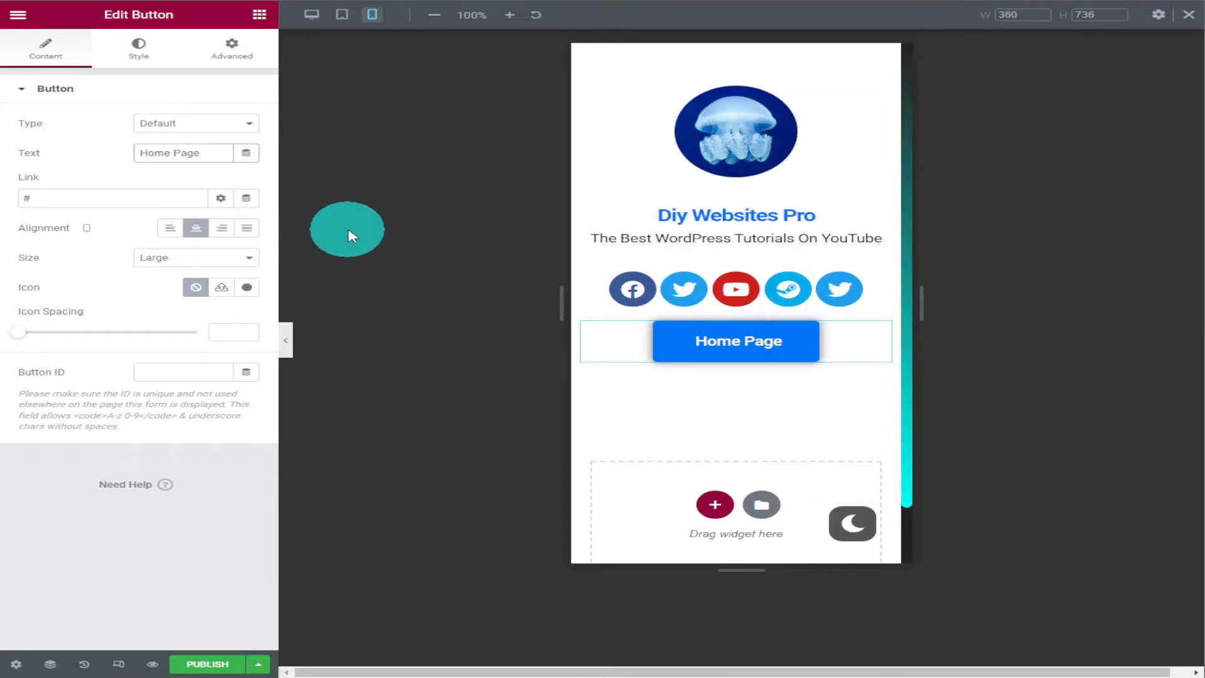
# Step: Duplicate the Home Page button twice to make a stack of three buttons
pyautogui.rightClick(878, 334)
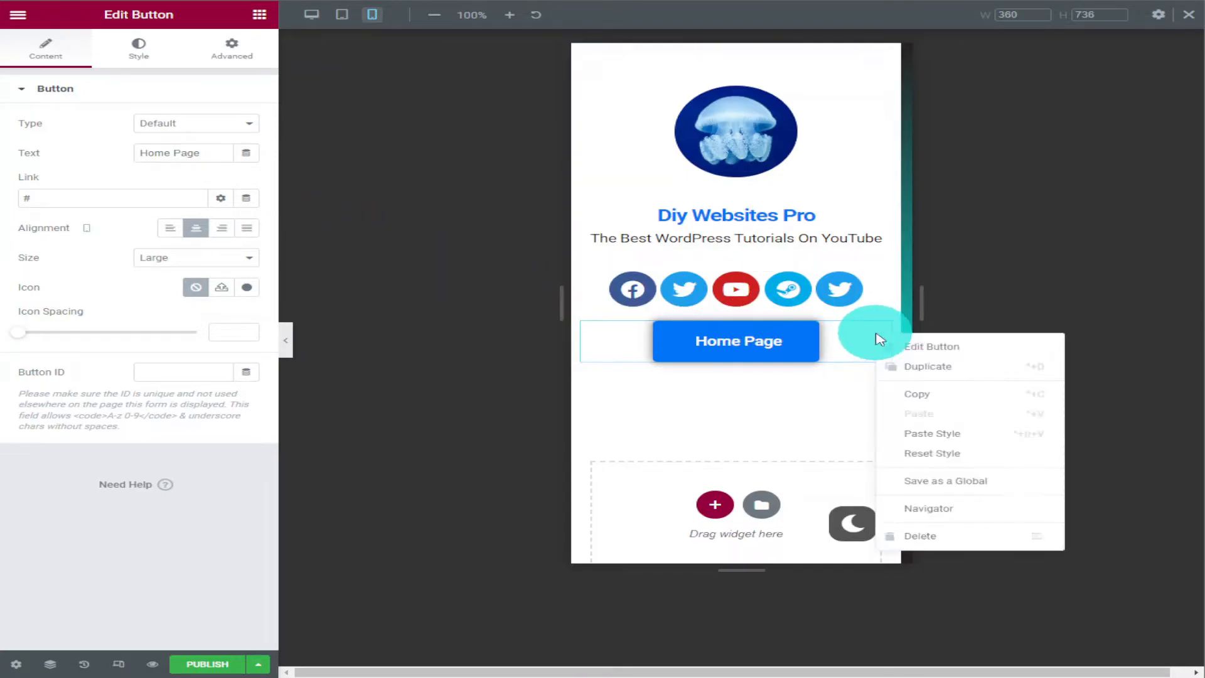
pyautogui.click(914, 361)
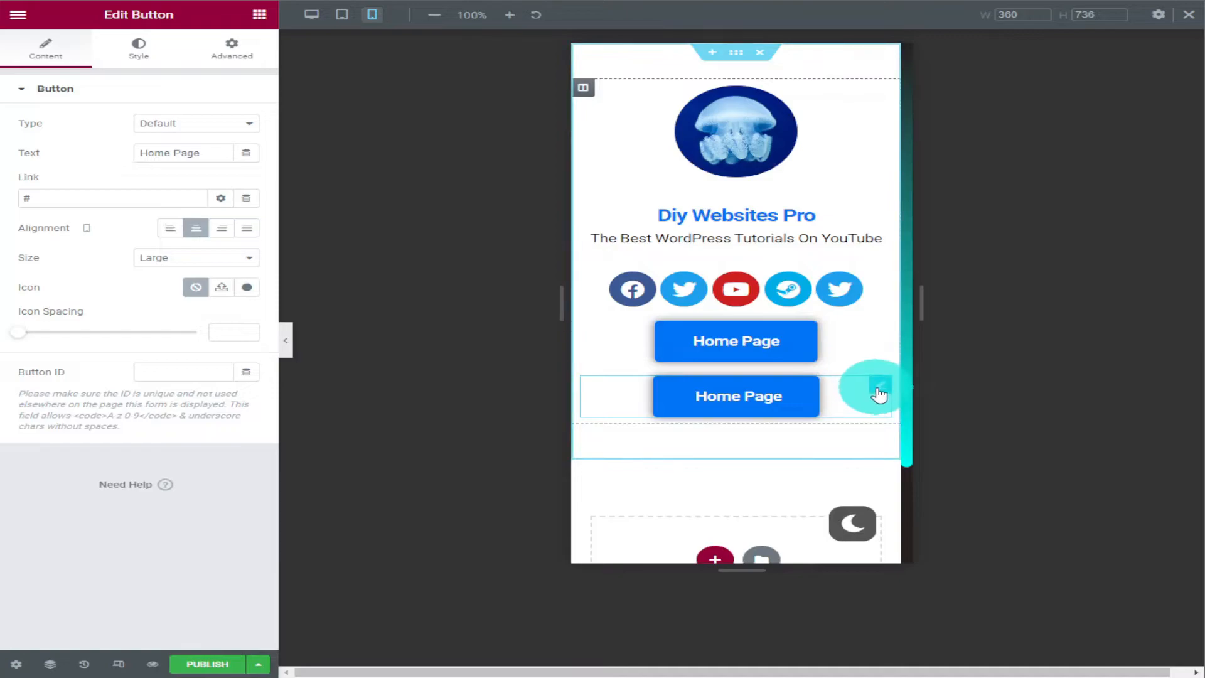
pyautogui.rightClick(878, 389)
pyautogui.click(923, 421)
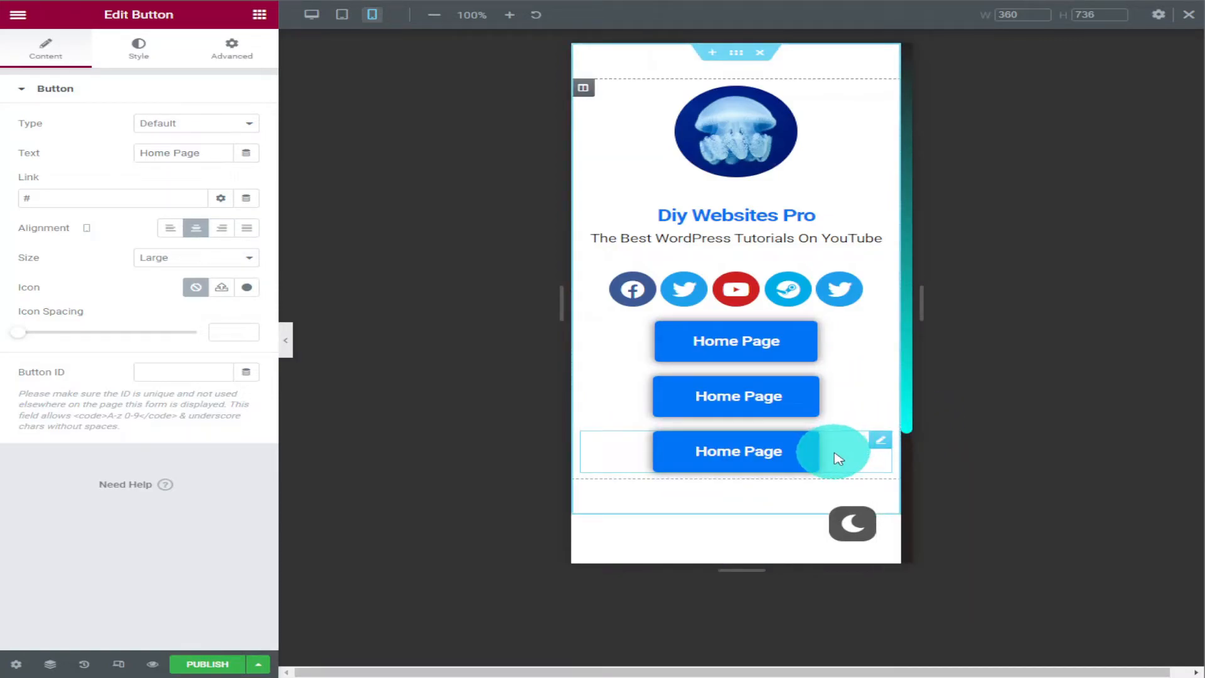
# Step: Change the second button's text to "Social Media" and the third button's text to "Blog Page"
pyautogui.click(878, 384)
pyautogui.tripleClick(193, 153)
pyautogui.write('Social Media')
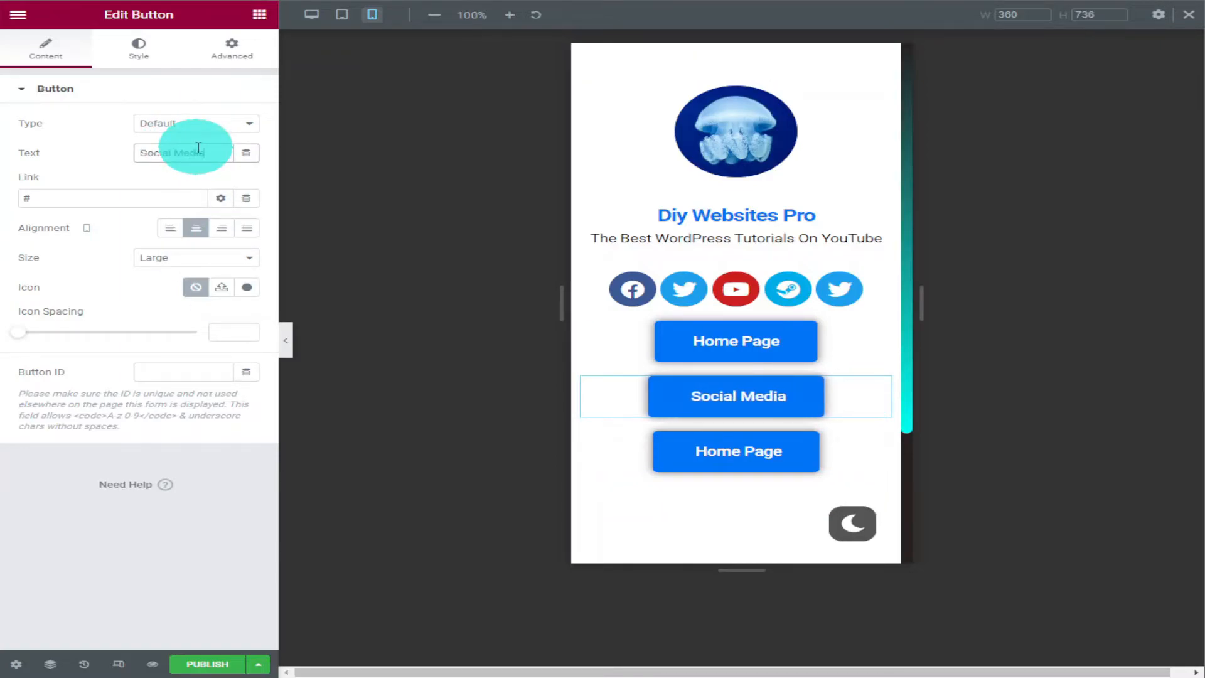
pyautogui.click(876, 438)
pyautogui.doubleClick(135, 153)
pyautogui.write('Blog Page')
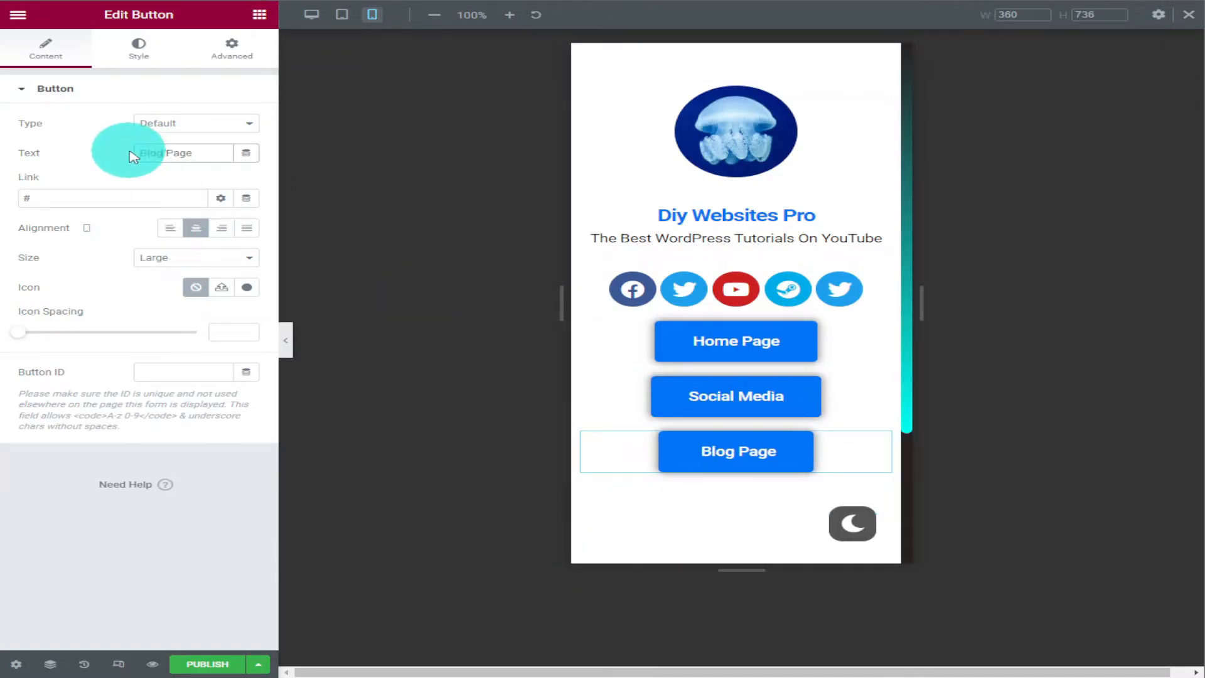
# Step: Unlink the Blog Page button's padding, keep 20 px top and bottom, and widen both sides equally to match the Home Page button
pyautogui.click(140, 50)
pyautogui.click(234, 457)
pyautogui.moveTo(108, 456); pyautogui.dragTo(202, 450)
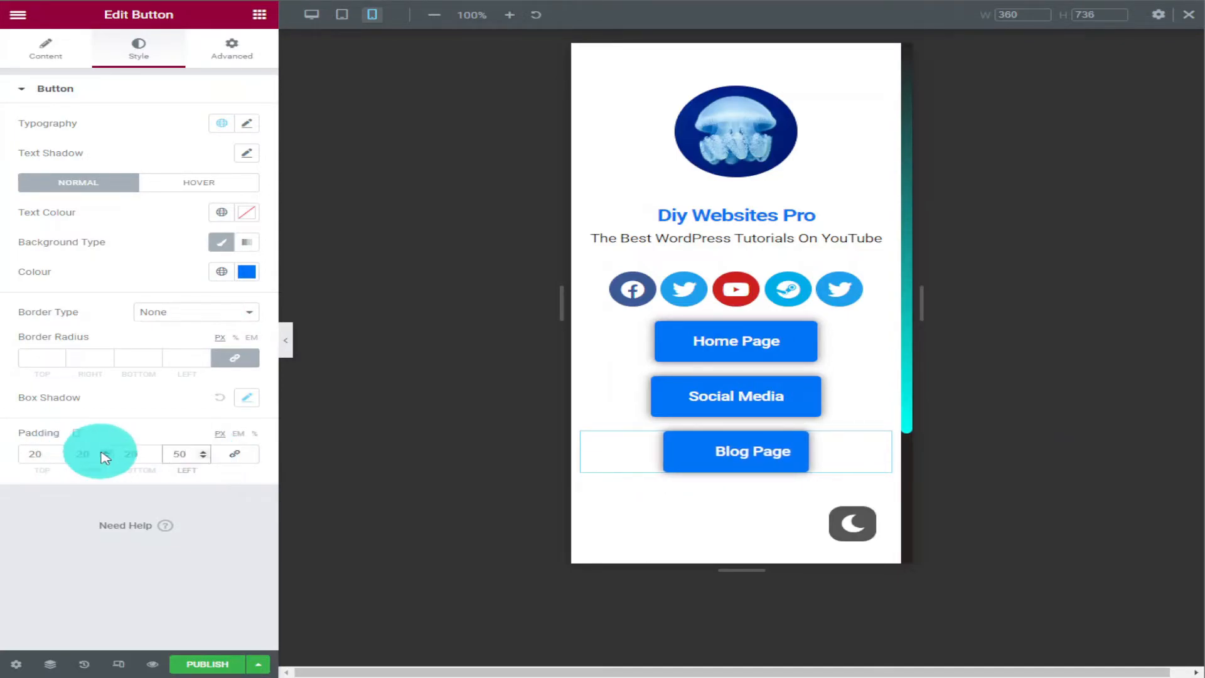
pyautogui.moveTo(108, 456); pyautogui.dragTo(108, 456)
pyautogui.click(196, 456)
# Step: Set the Social Media button's padding to 20 px top and bottom and 33 px left and right
pyautogui.click(736, 396)
pyautogui.click(142, 54)
pyautogui.click(233, 454)
pyautogui.click(156, 450)
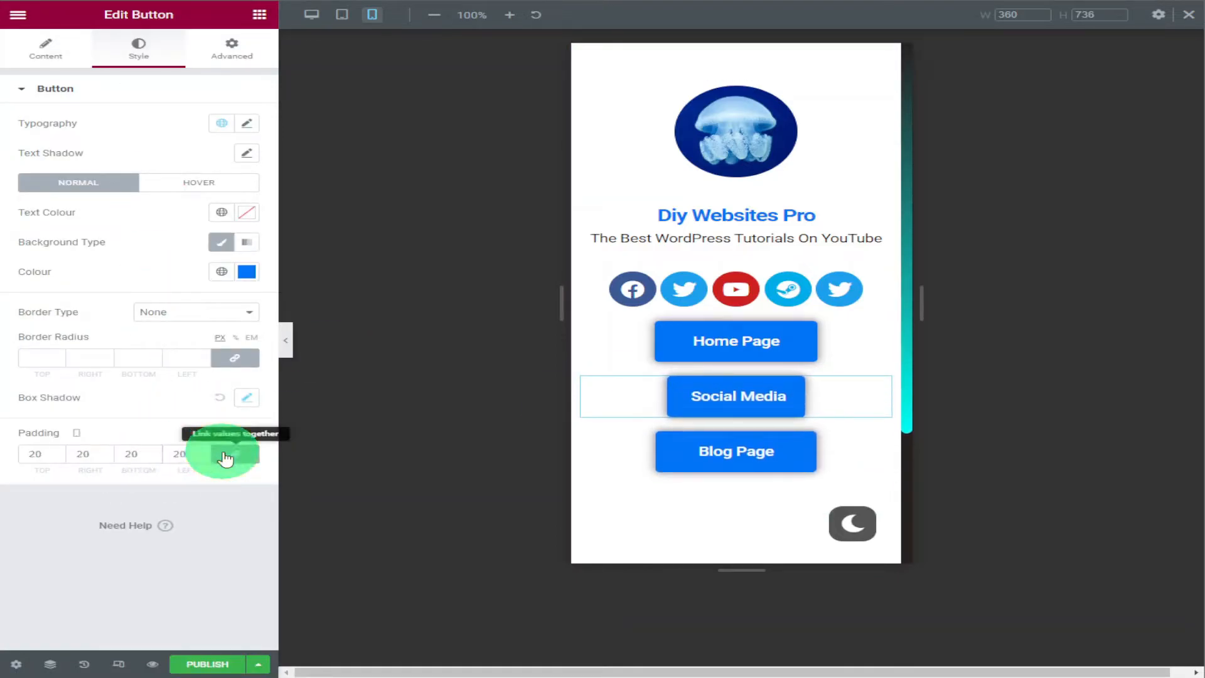
pyautogui.moveTo(204, 453); pyautogui.dragTo(204, 453)
pyautogui.click(131, 452)
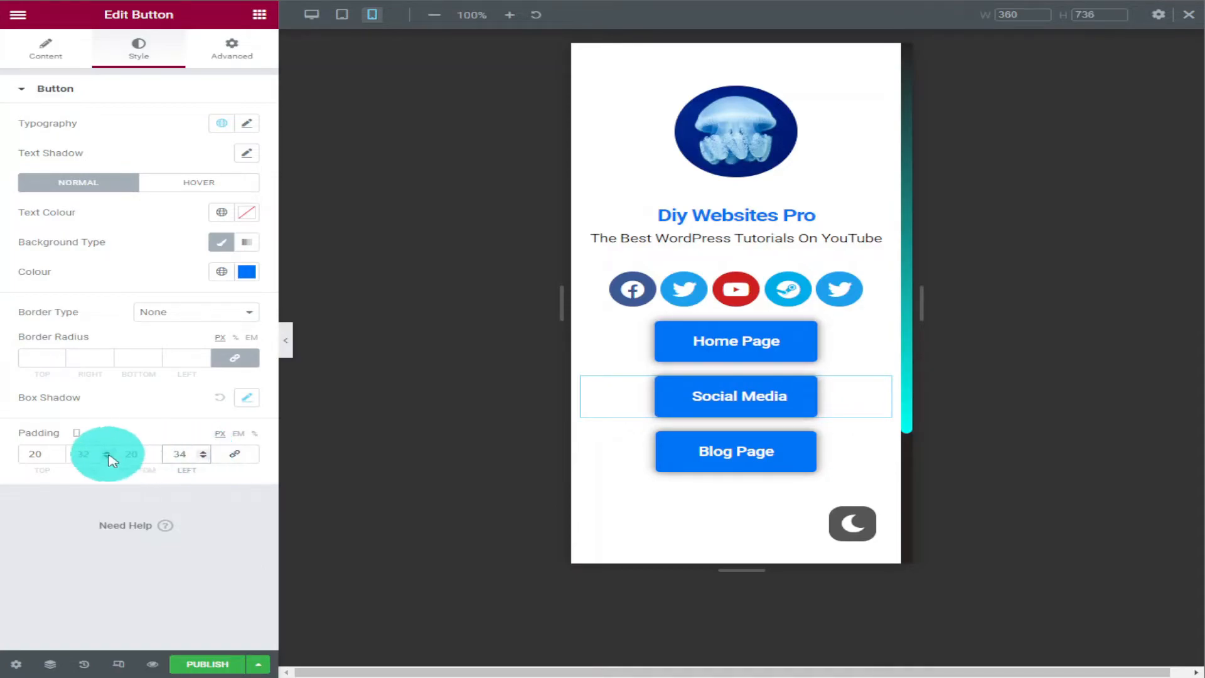
pyautogui.click(203, 458)
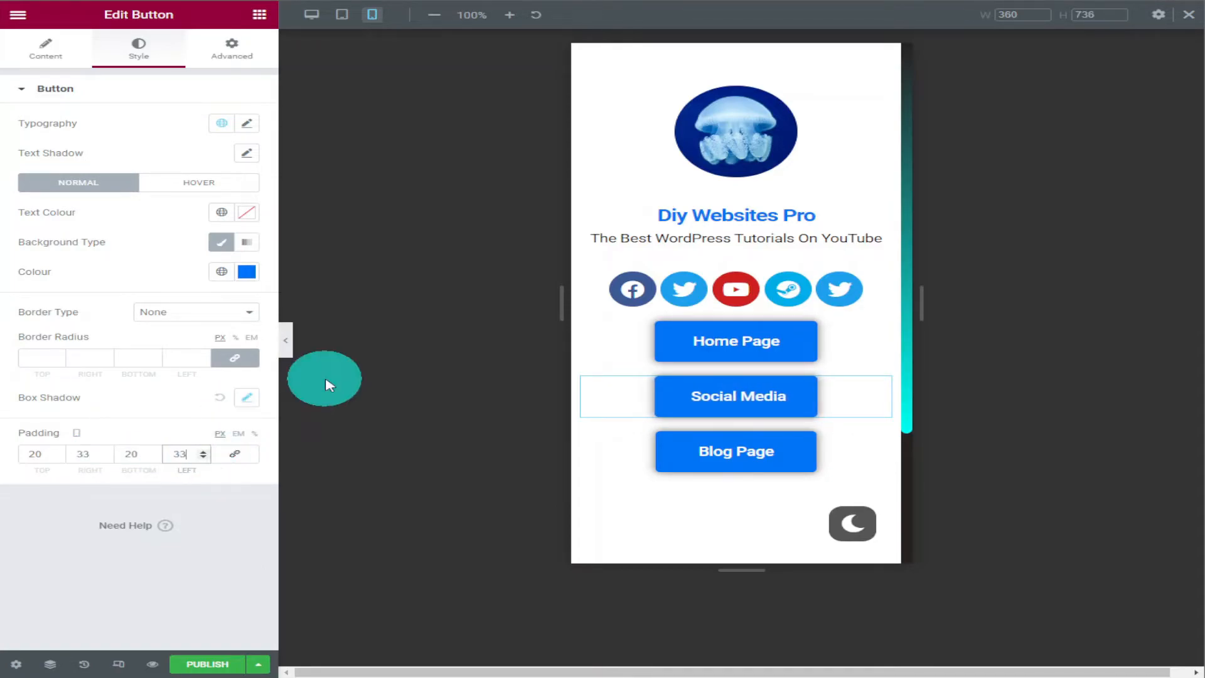
# Step: Find the Video Playlist widget in the widget list and add it below the Blog Page button
pyautogui.click(259, 15)
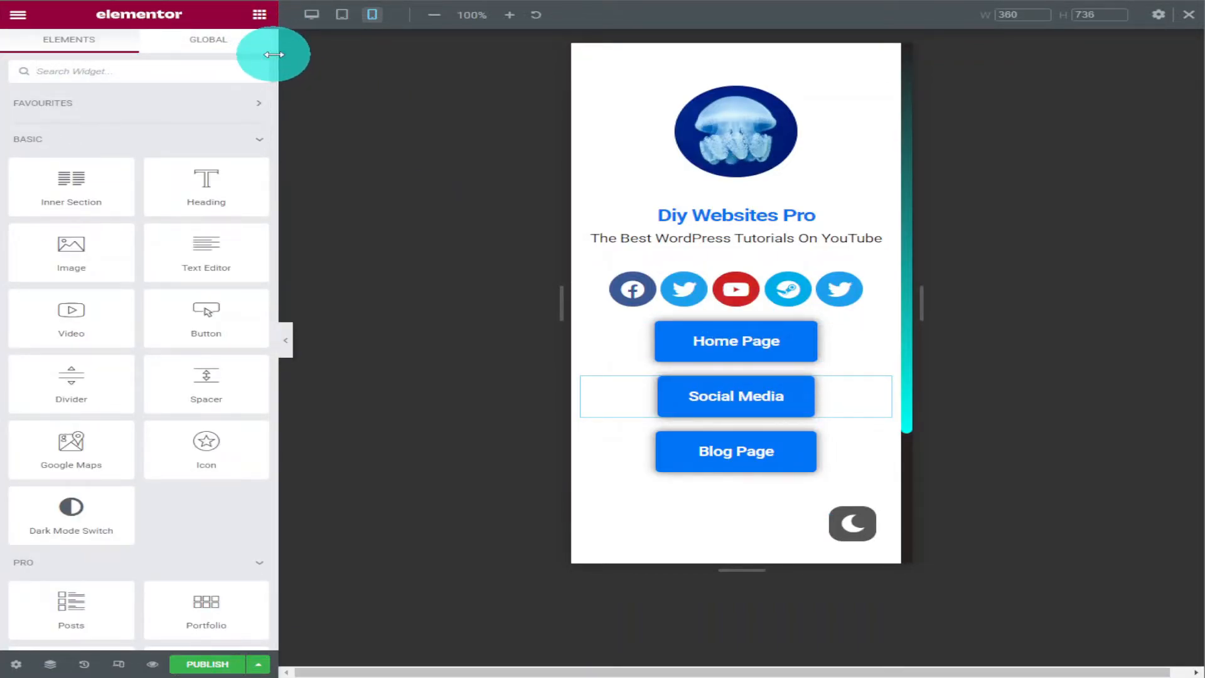
pyautogui.moveTo(272, 61); pyautogui.dragTo(277, 431)
pyautogui.rightClick(277, 430)
pyautogui.click(274, 437)
pyautogui.scroll(-5, 271, 415)
pyautogui.scroll(5, 272, 416)
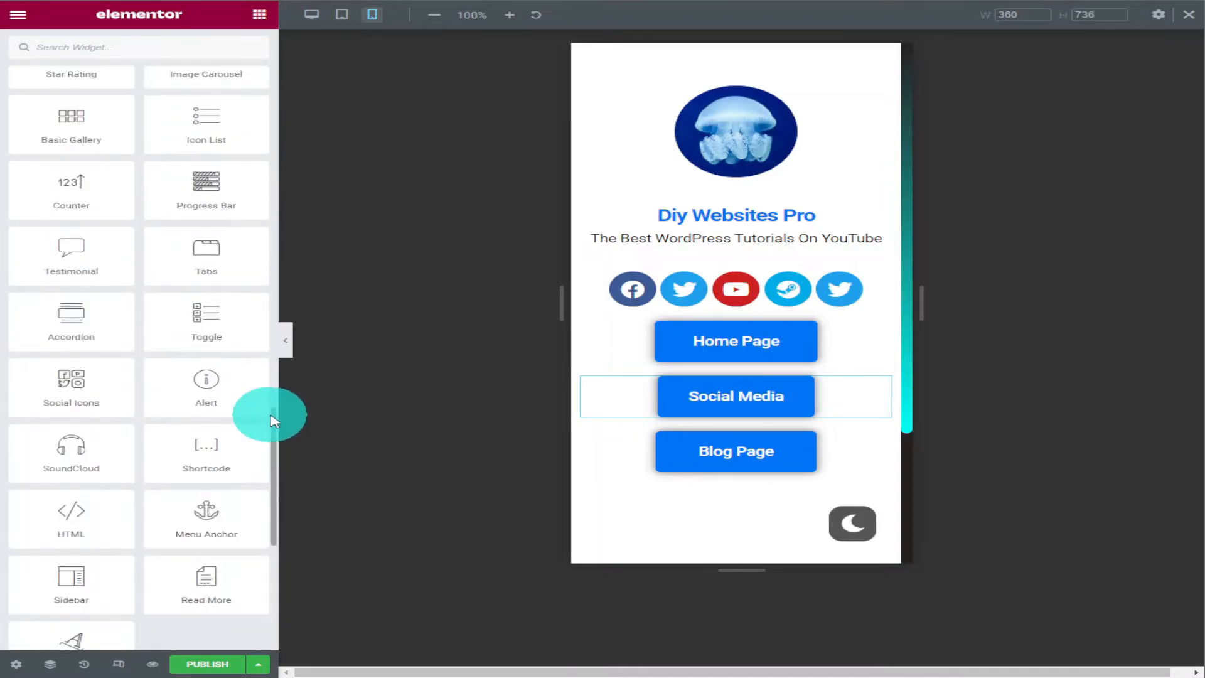
pyautogui.scroll(8, 272, 415)
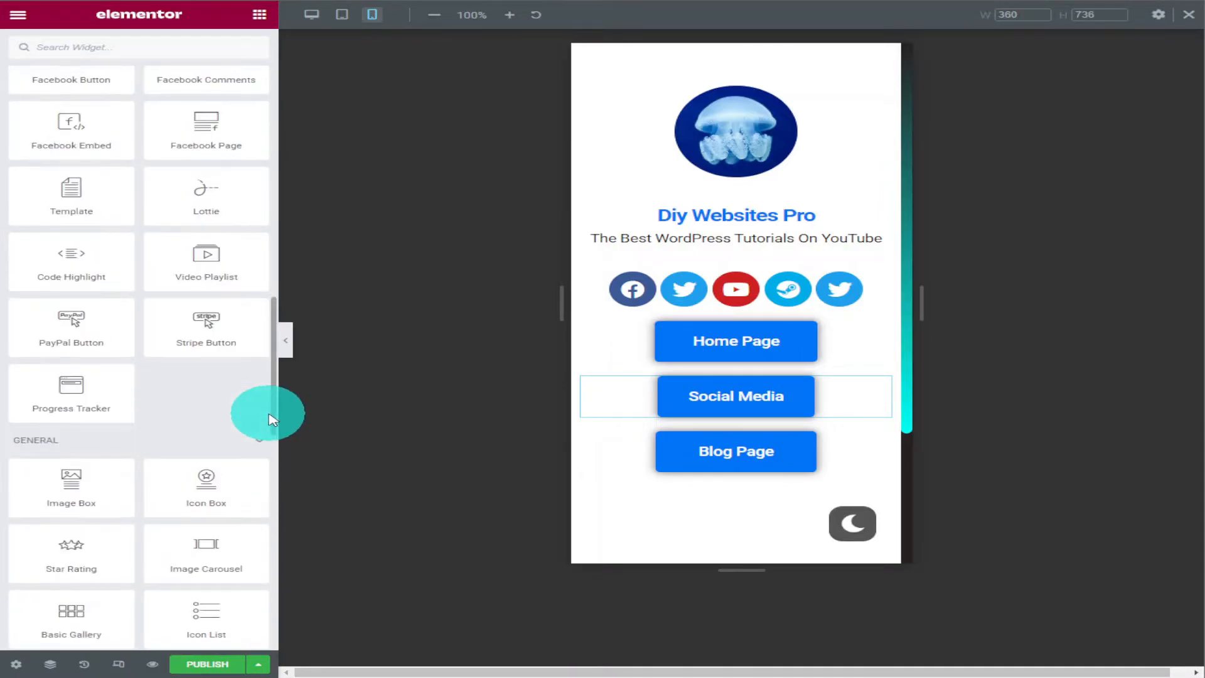
pyautogui.moveTo(206, 258); pyautogui.dragTo(694, 463)
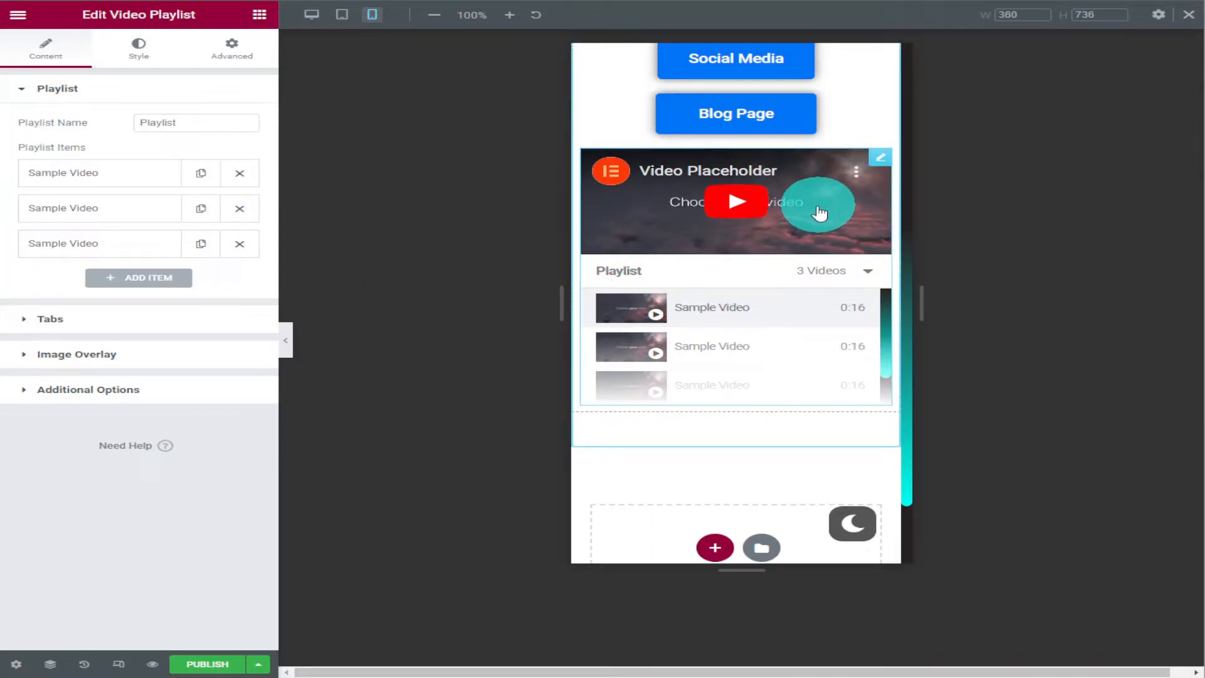
pyautogui.click(135, 174)
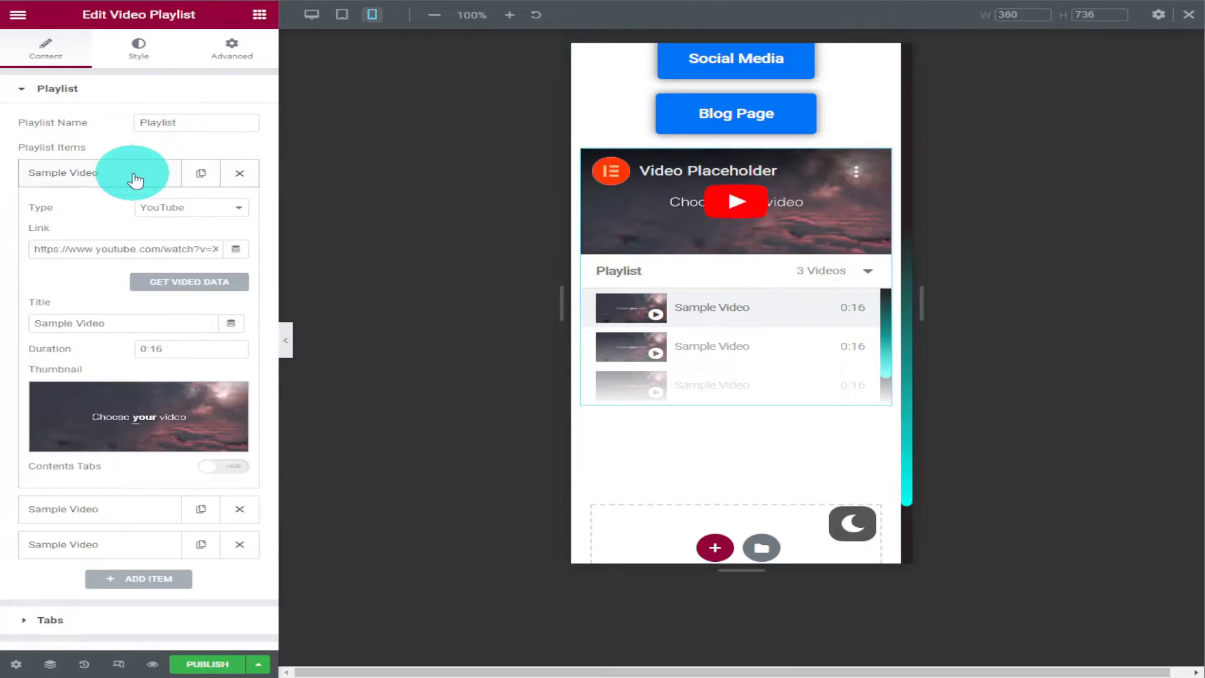
pyautogui.click(169, 248)
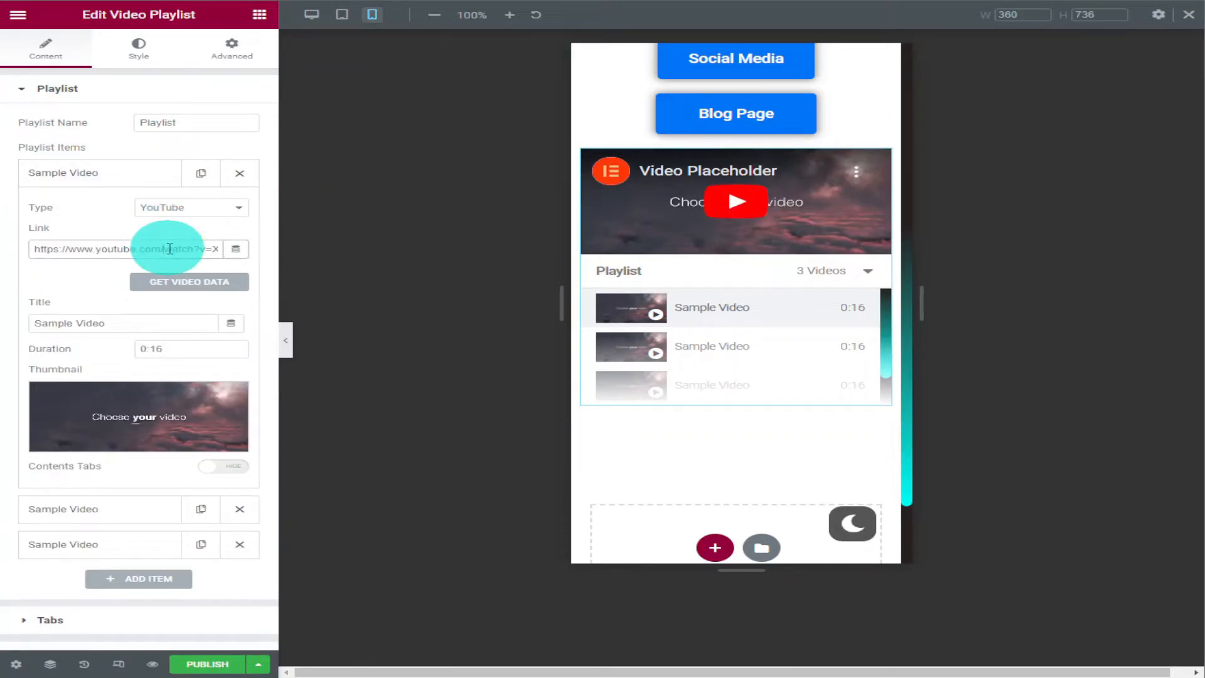
pyautogui.rightClick(170, 248)
pyautogui.click(226, 314)
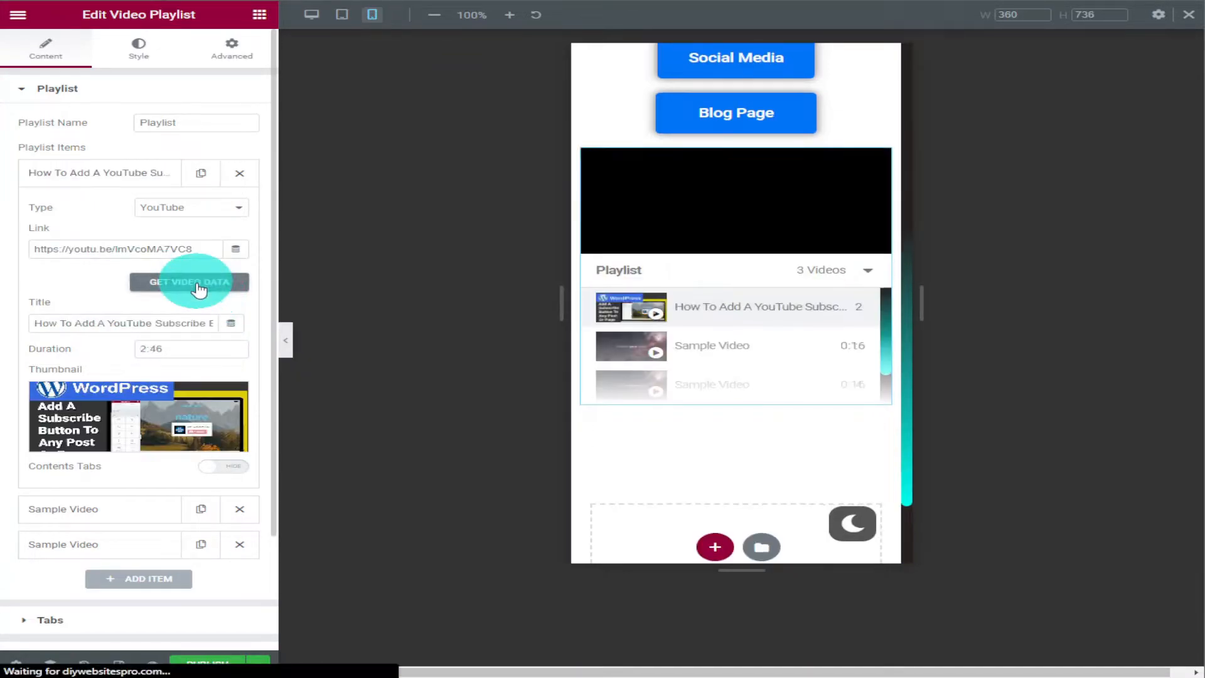
pyautogui.click(195, 355)
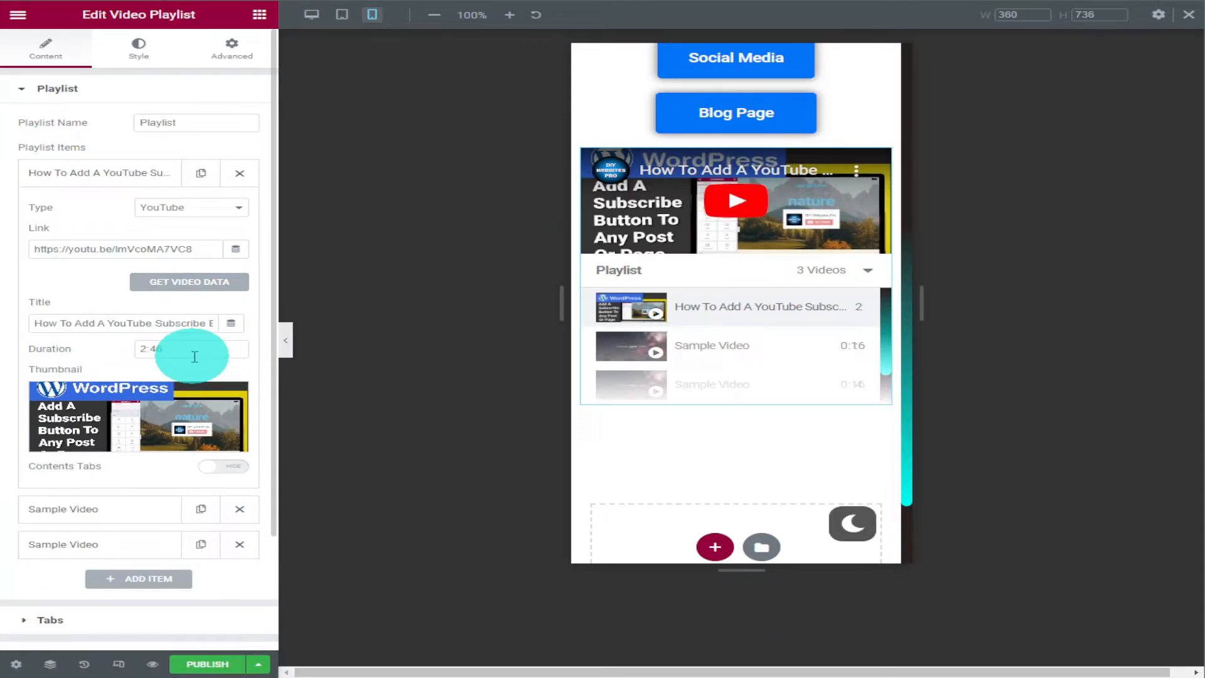
pyautogui.click(149, 511)
pyautogui.rightClick(136, 295)
pyautogui.click(200, 350)
pyautogui.click(195, 317)
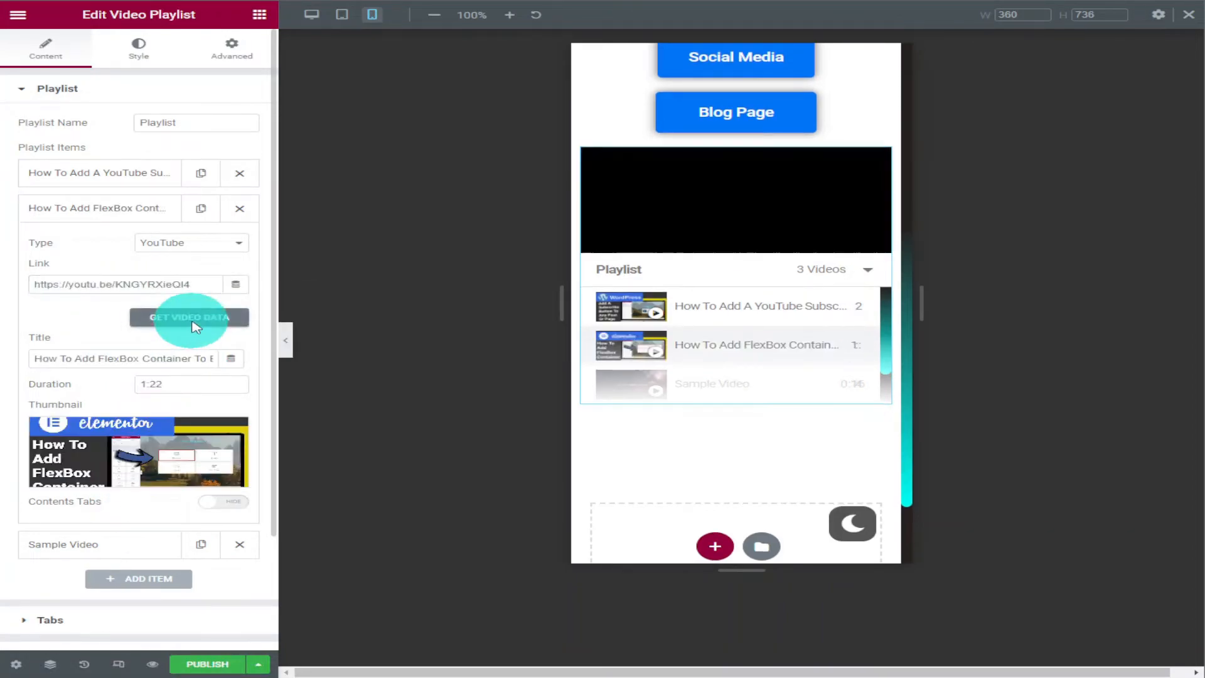
pyautogui.scroll(5, 740, 305)
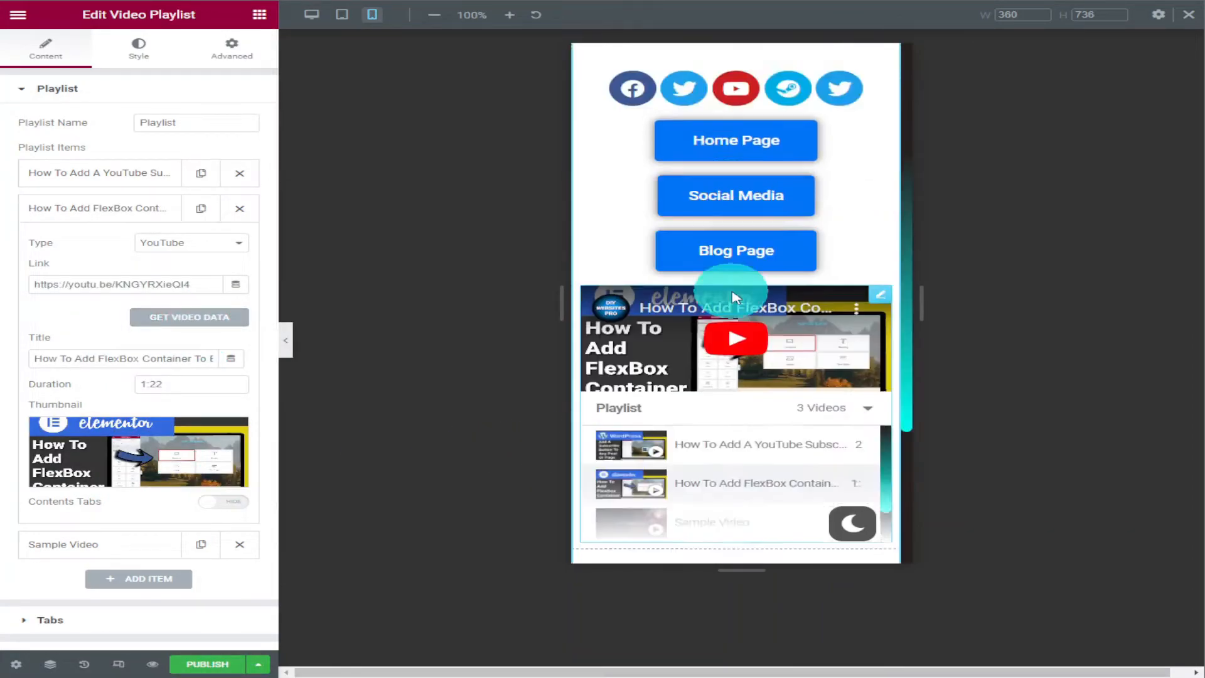
pyautogui.scroll(-5, 722, 298)
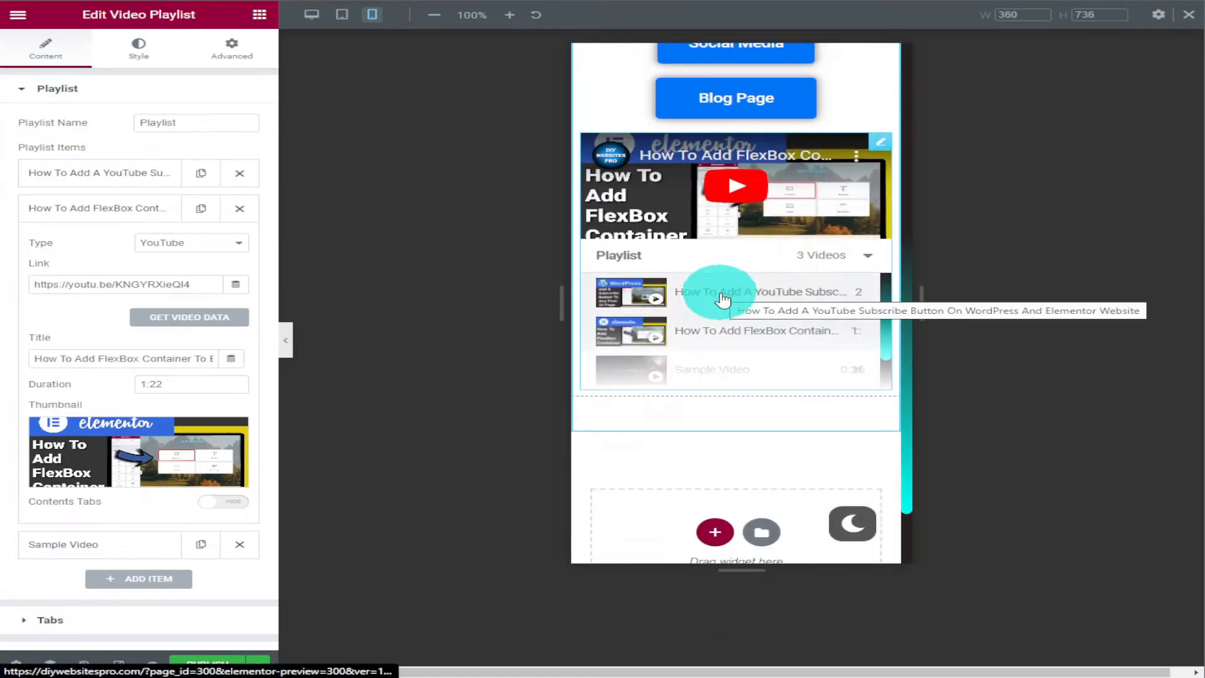
# Step: Find the Form widget in the widget list and add it below the video playlist
pyautogui.click(258, 16)
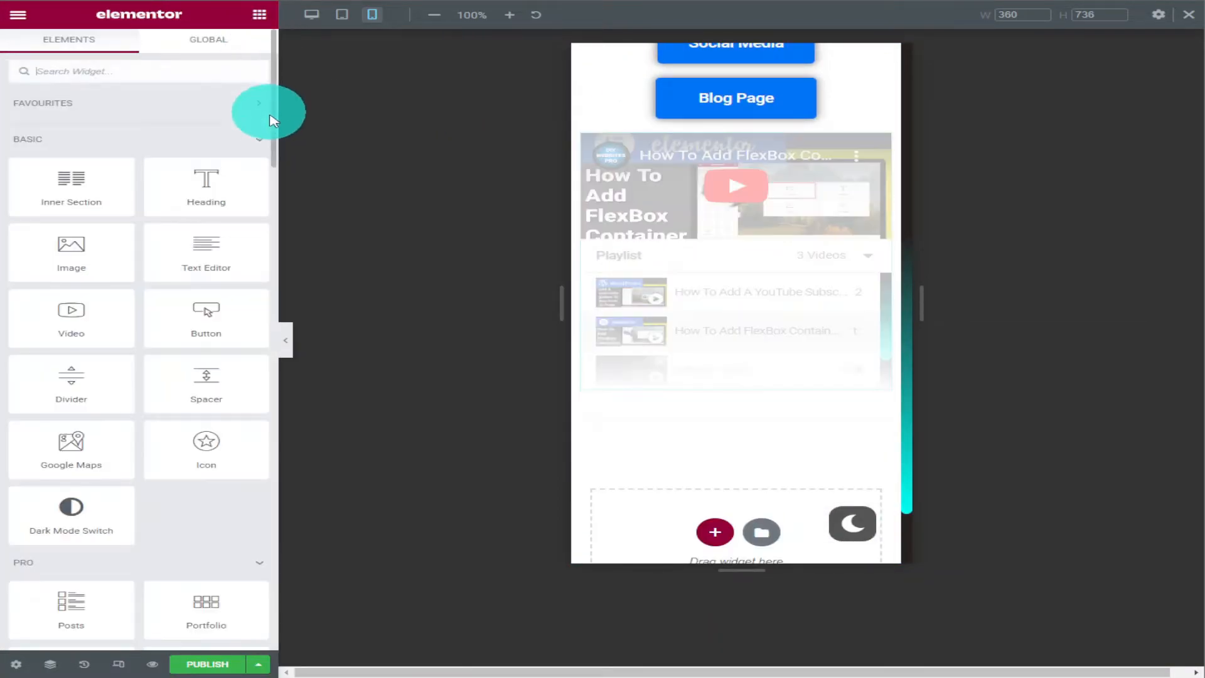
pyautogui.scroll(-2, 167, 223)
pyautogui.scroll(-2, 167, 223)
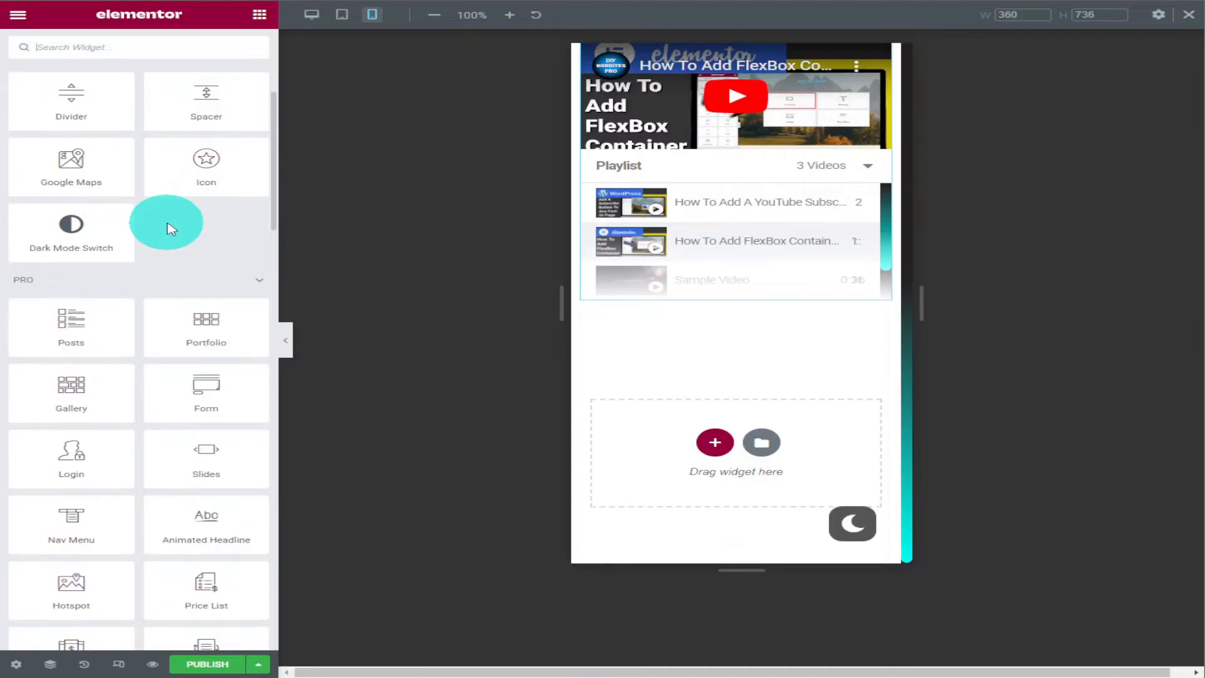
pyautogui.moveTo(194, 384); pyautogui.dragTo(717, 298)
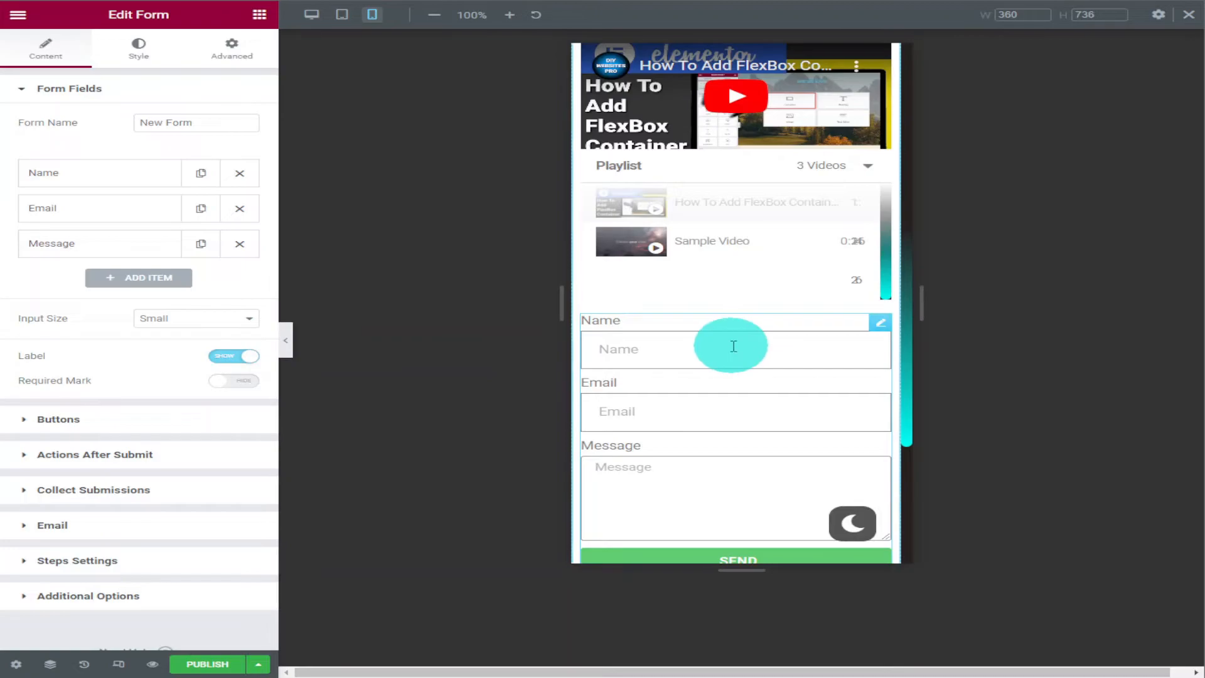
# Step: Copy the Blog Page button's background colour code #0074FF
pyautogui.scroll(5, 733, 345)
pyautogui.click(697, 288)
pyautogui.click(249, 275)
pyautogui.rightClick(68, 489)
pyautogui.click(107, 303)
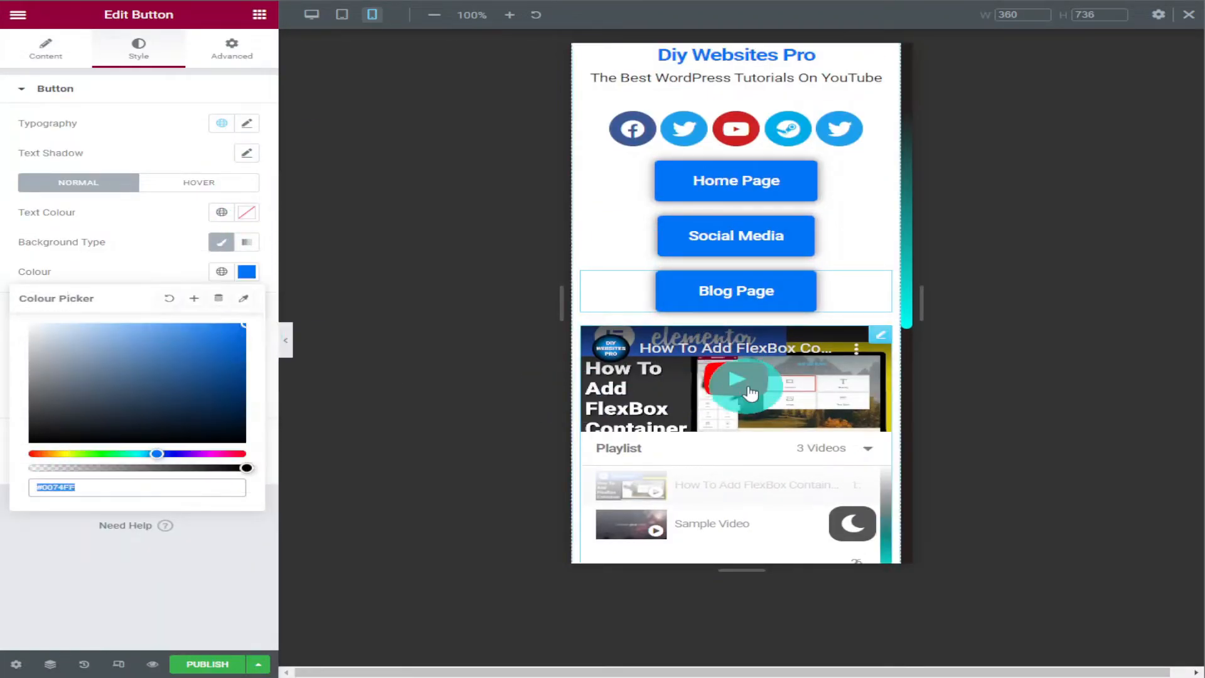
# Step: Set the background colour of the form's Send button to the copied #0074FF
pyautogui.scroll(-5, 726, 387)
pyautogui.click(879, 108)
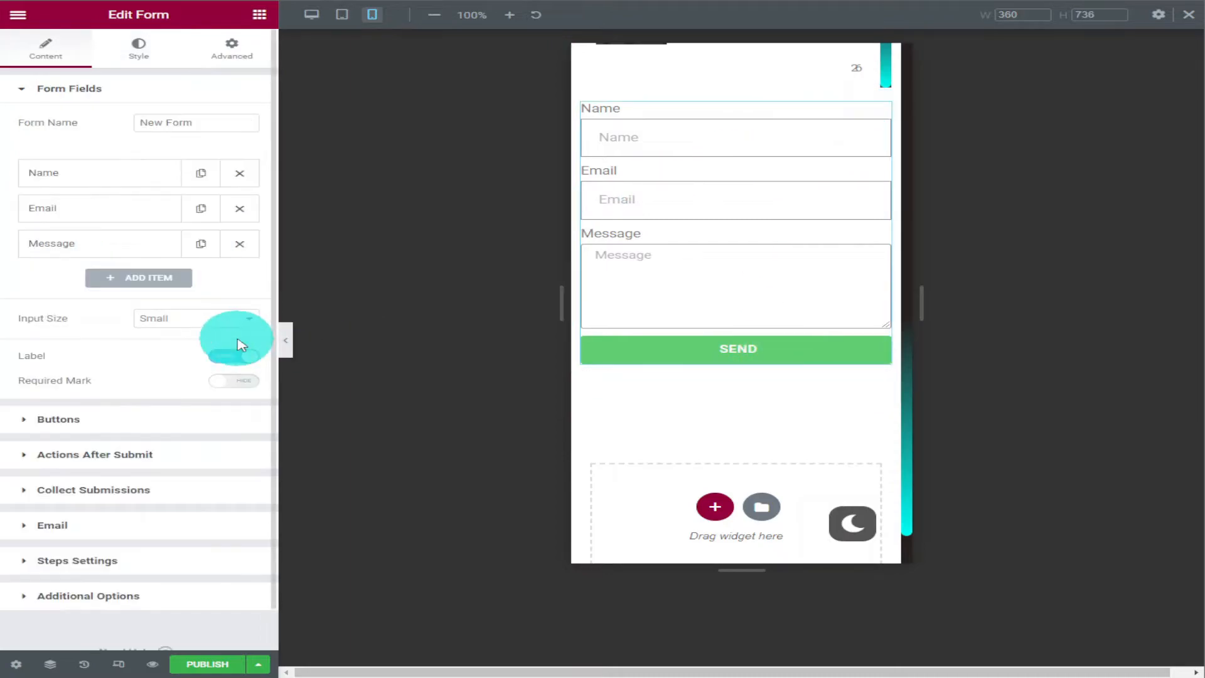
pyautogui.click(129, 64)
pyautogui.click(58, 525)
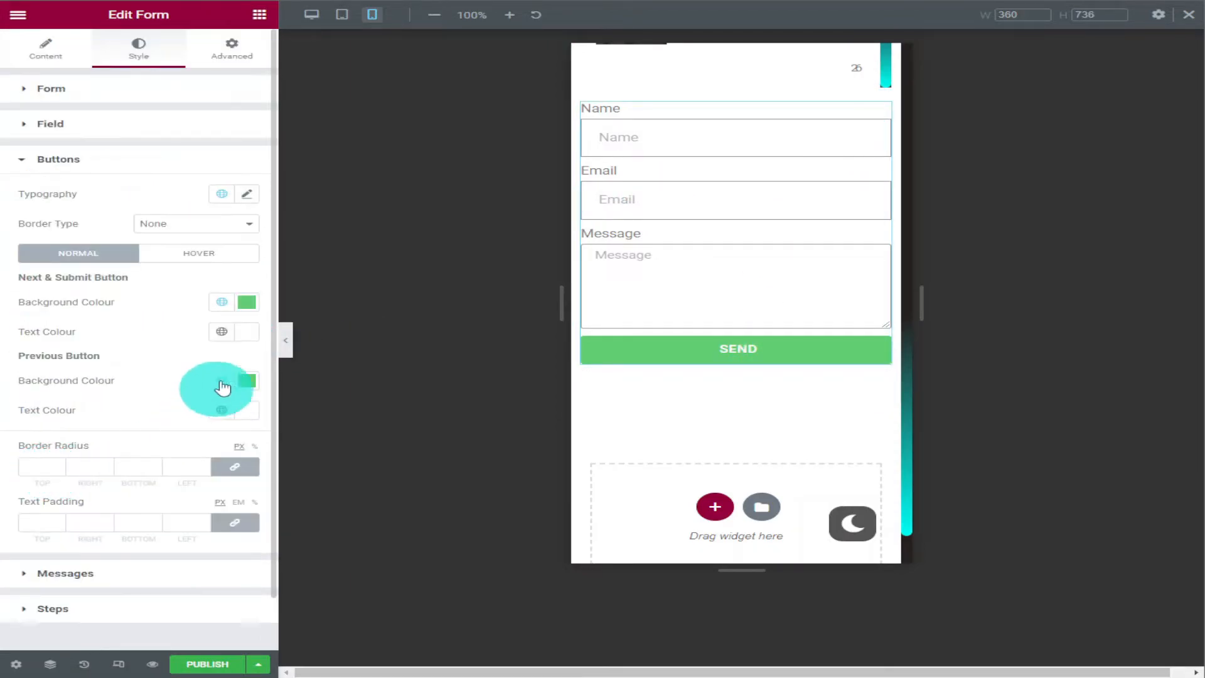
pyautogui.click(246, 302)
pyautogui.rightClick(94, 518)
pyautogui.click(188, 345)
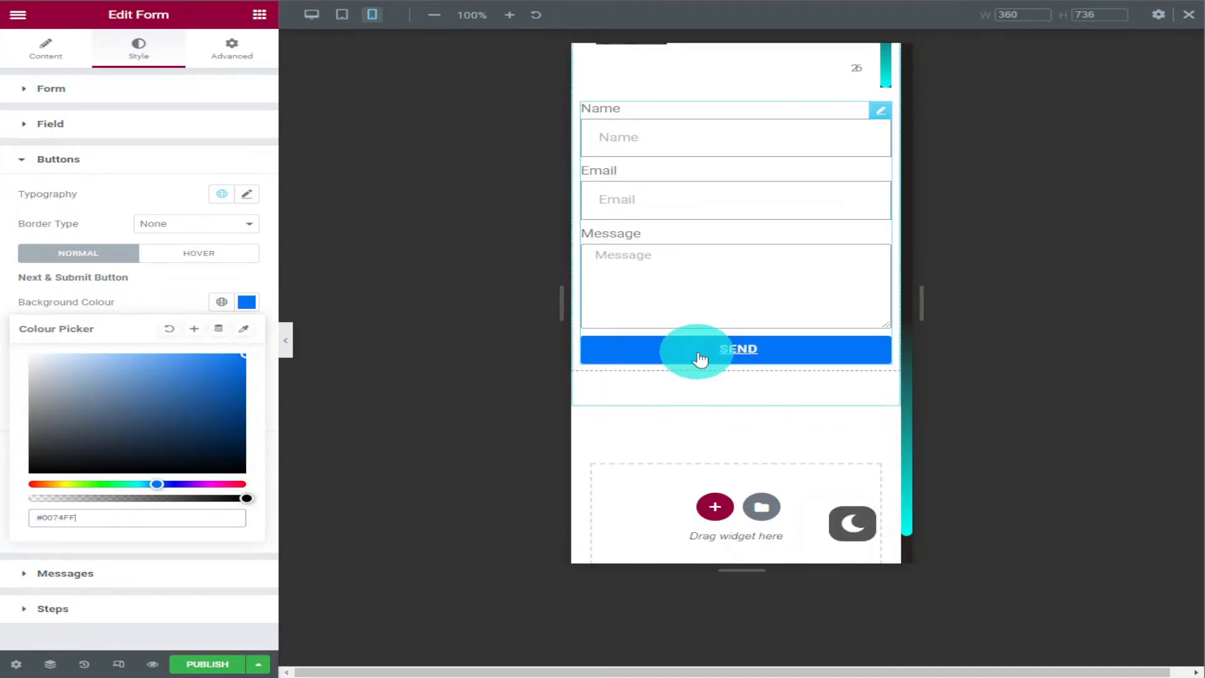
pyautogui.scroll(5, 678, 368)
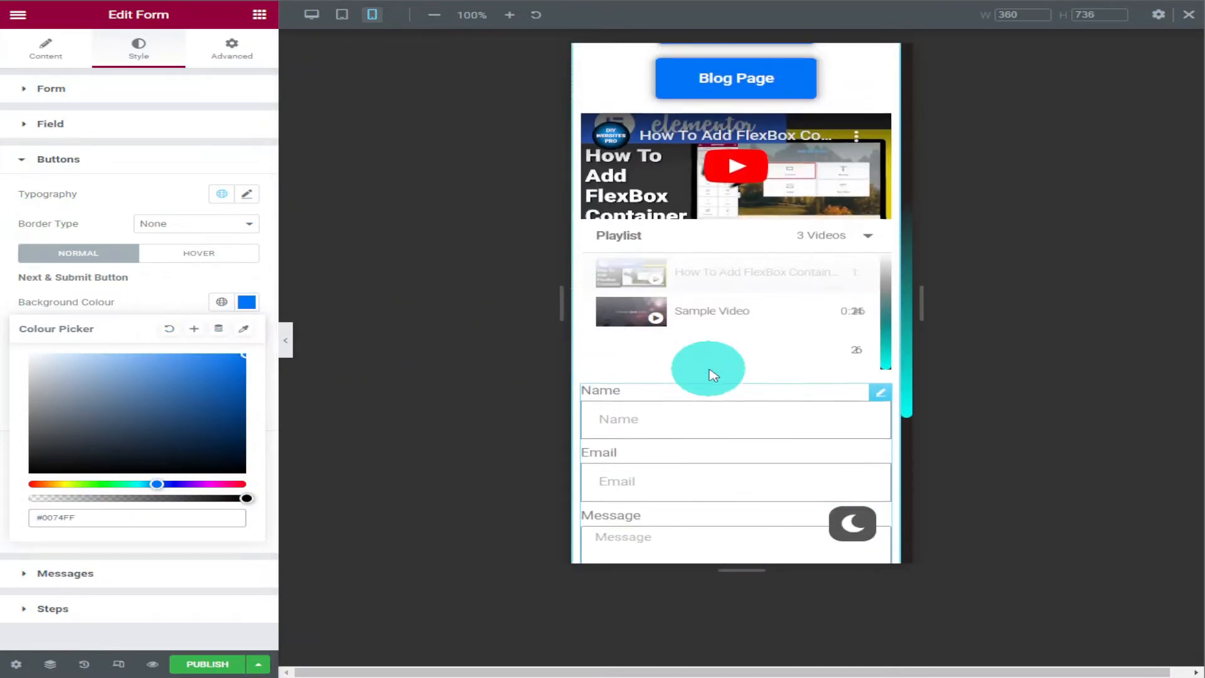
pyautogui.scroll(-5, 709, 375)
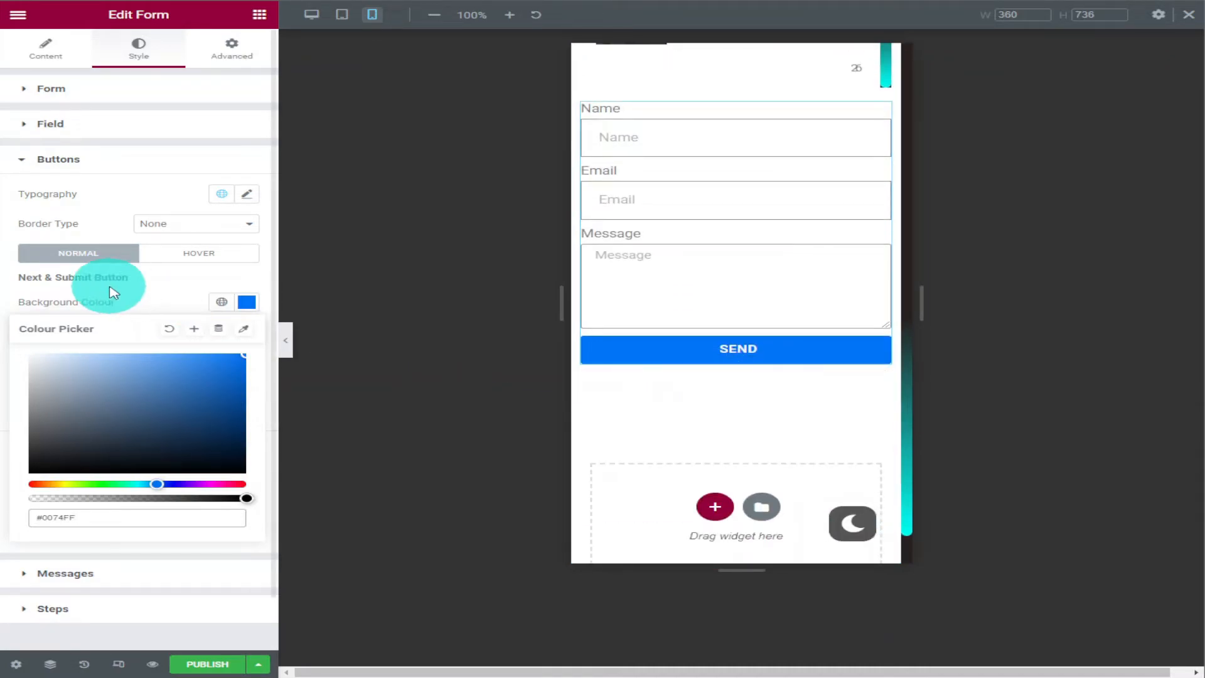
pyautogui.click(51, 574)
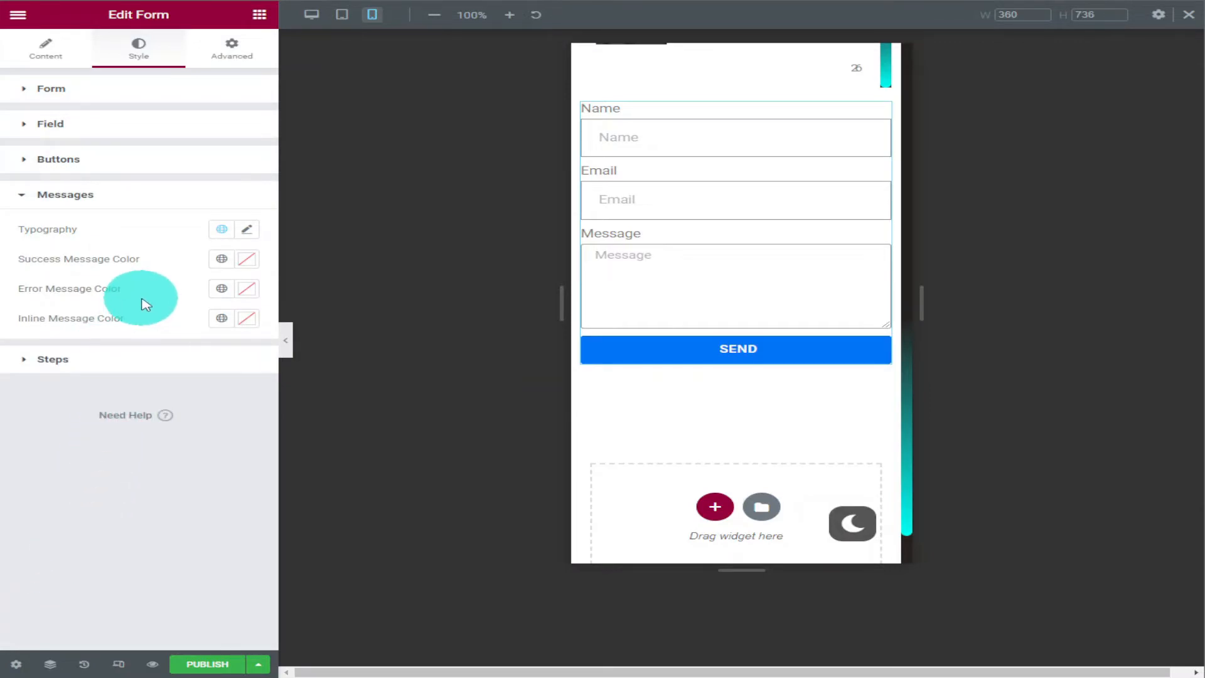
pyautogui.click(53, 359)
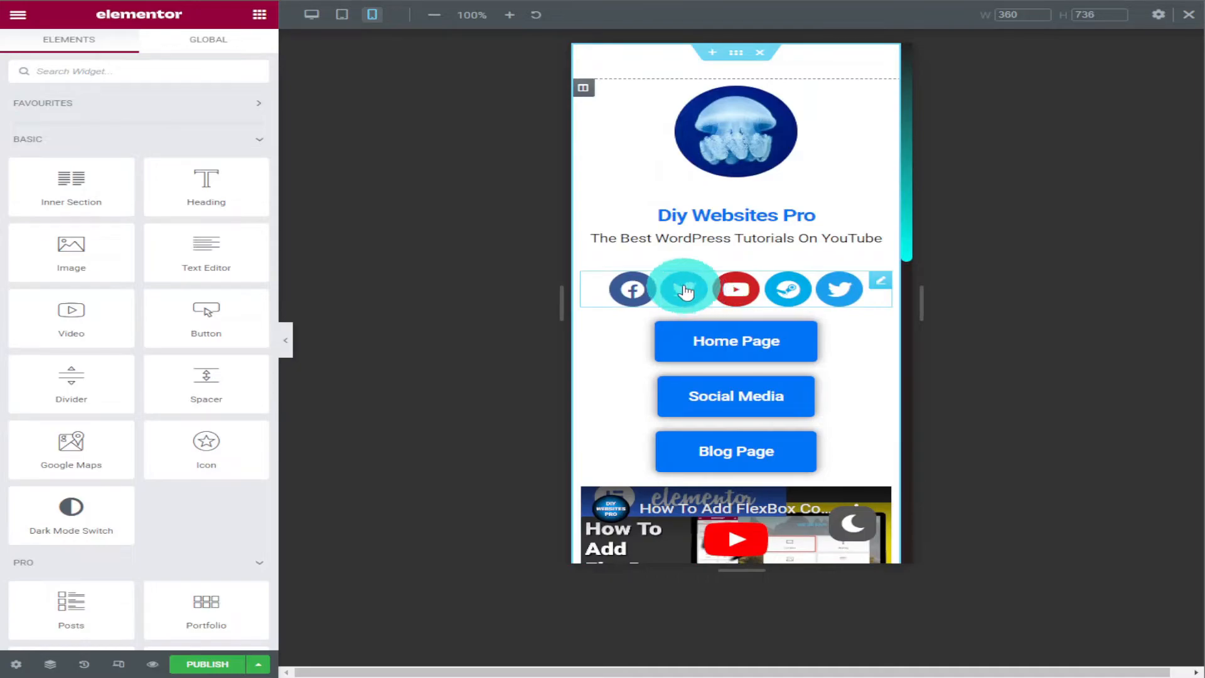
# Step: Add a 15 px spacer between the social icons and the Home Page button, and a 10 px spacer below the Blog Page button
pyautogui.moveTo(206, 380); pyautogui.dragTo(736, 324)
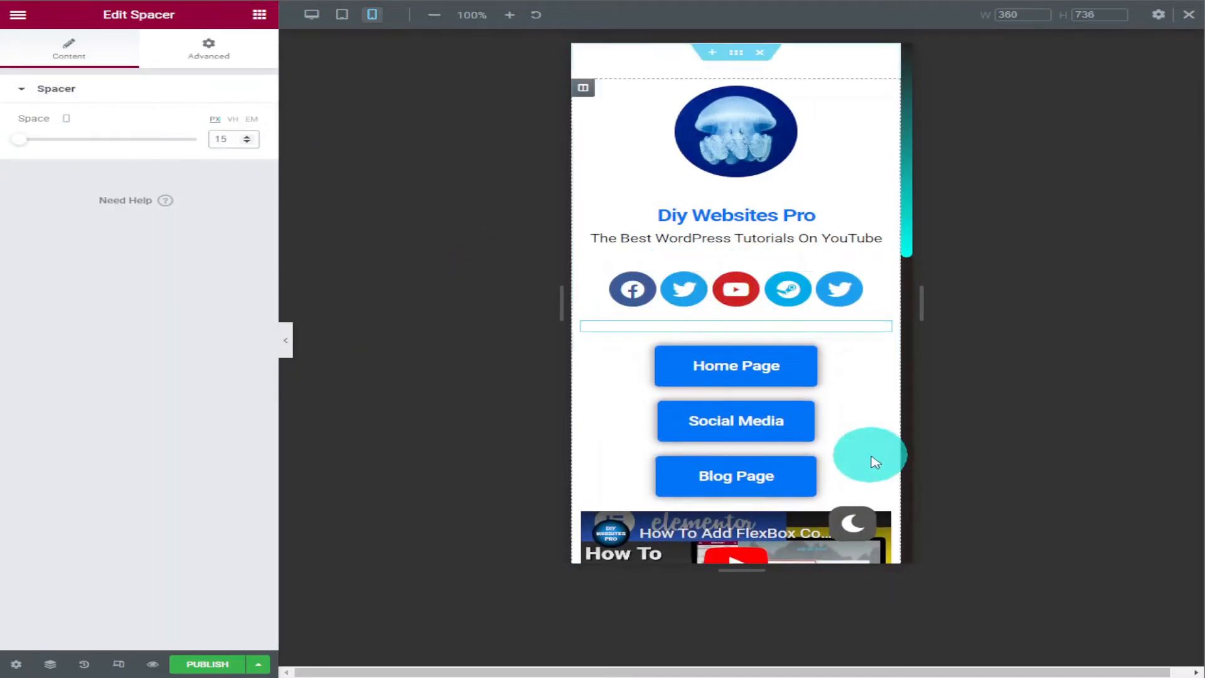
pyautogui.click(259, 14)
pyautogui.moveTo(208, 383); pyautogui.dragTo(713, 502)
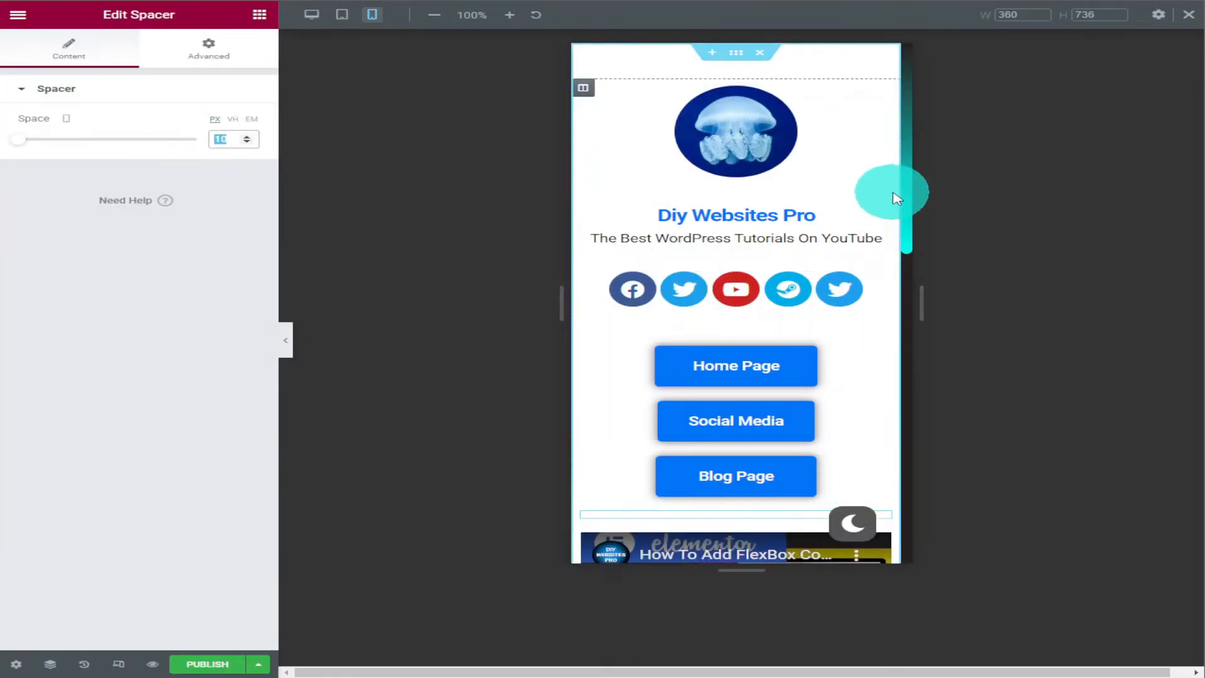
pyautogui.moveTo(907, 188); pyautogui.dragTo(879, 169)
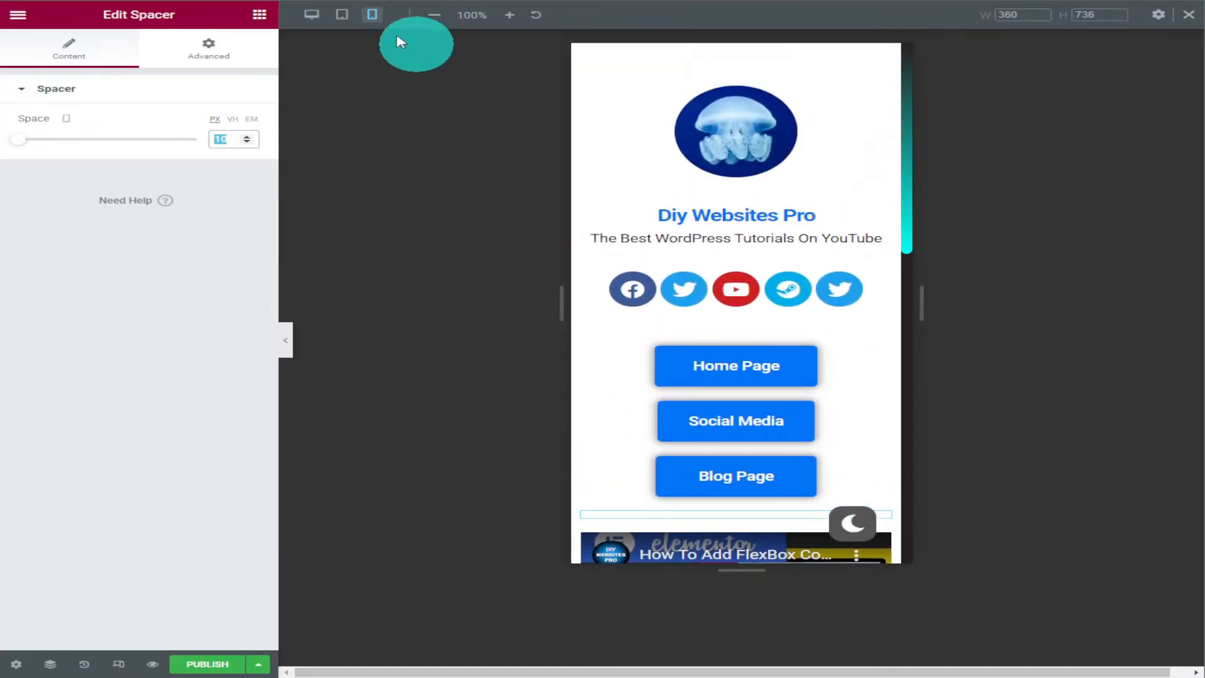
# Step: Switch to the desktop layout and centre the Home Page, Social Media and Blog Page buttons
pyautogui.click(310, 16)
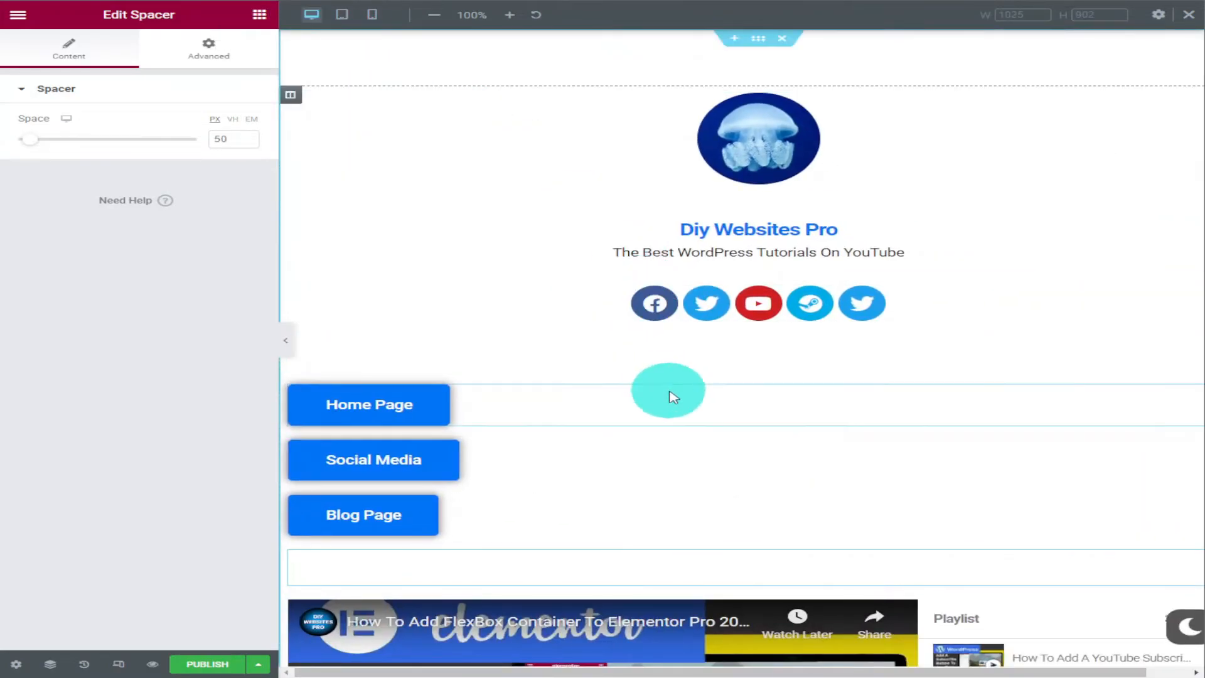
pyautogui.click(669, 393)
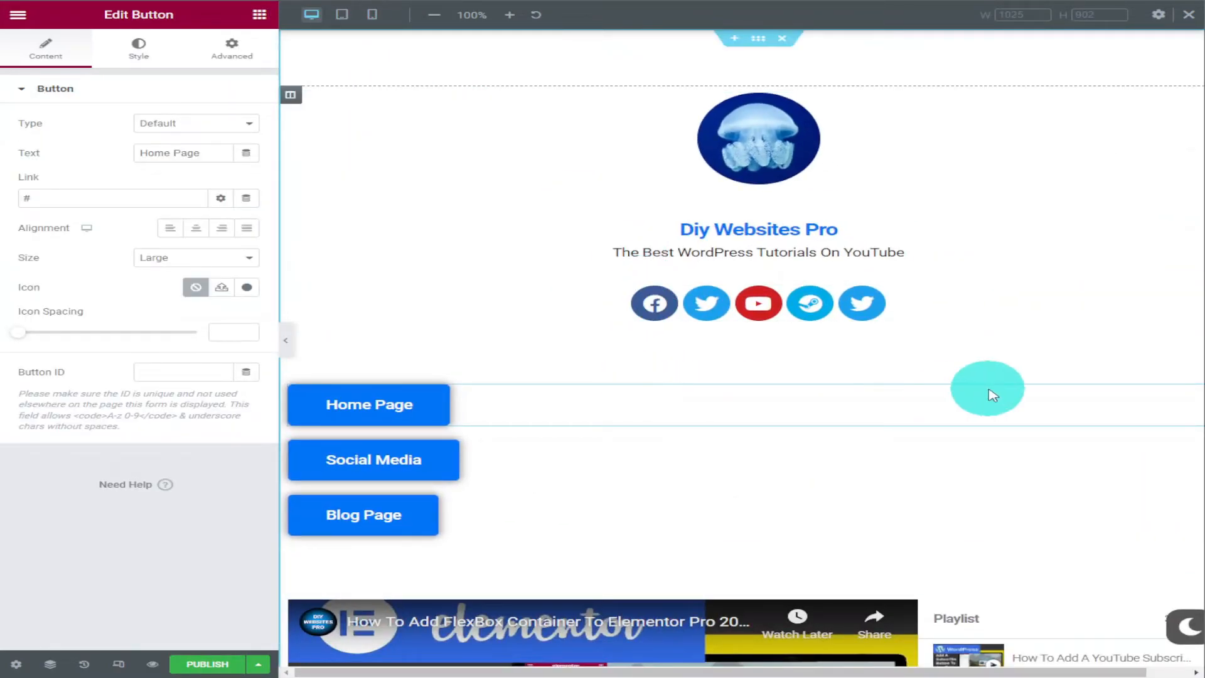
pyautogui.click(196, 228)
pyautogui.click(593, 464)
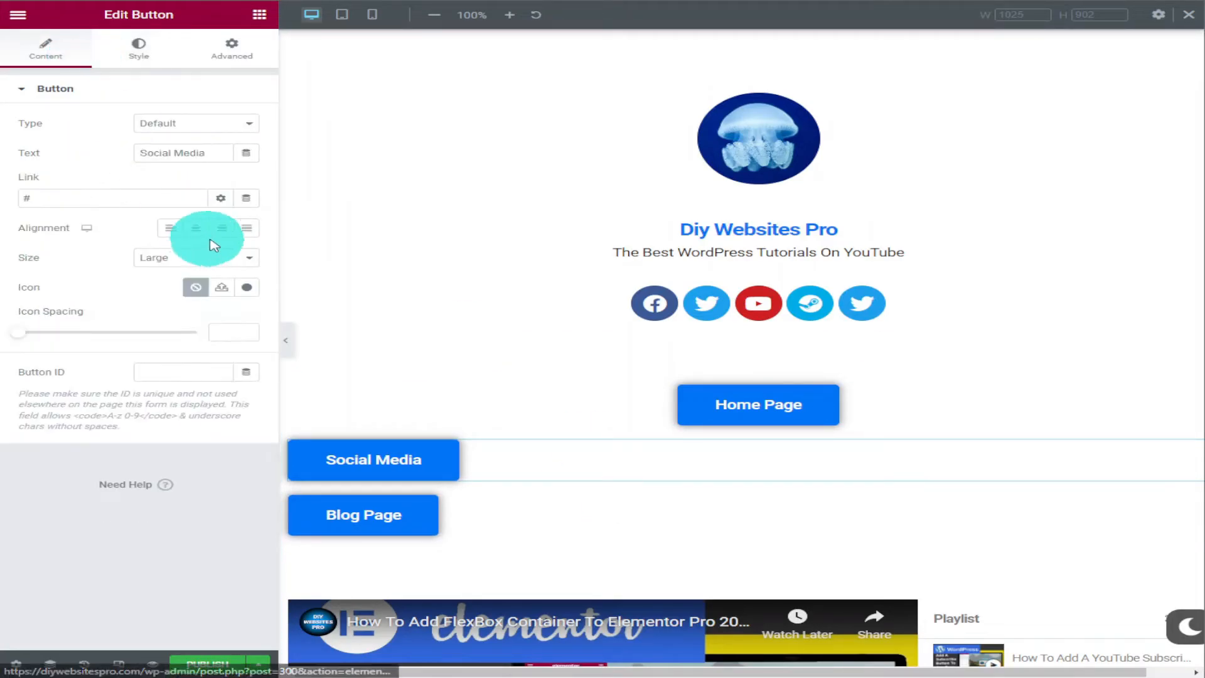
pyautogui.click(196, 228)
pyautogui.click(678, 528)
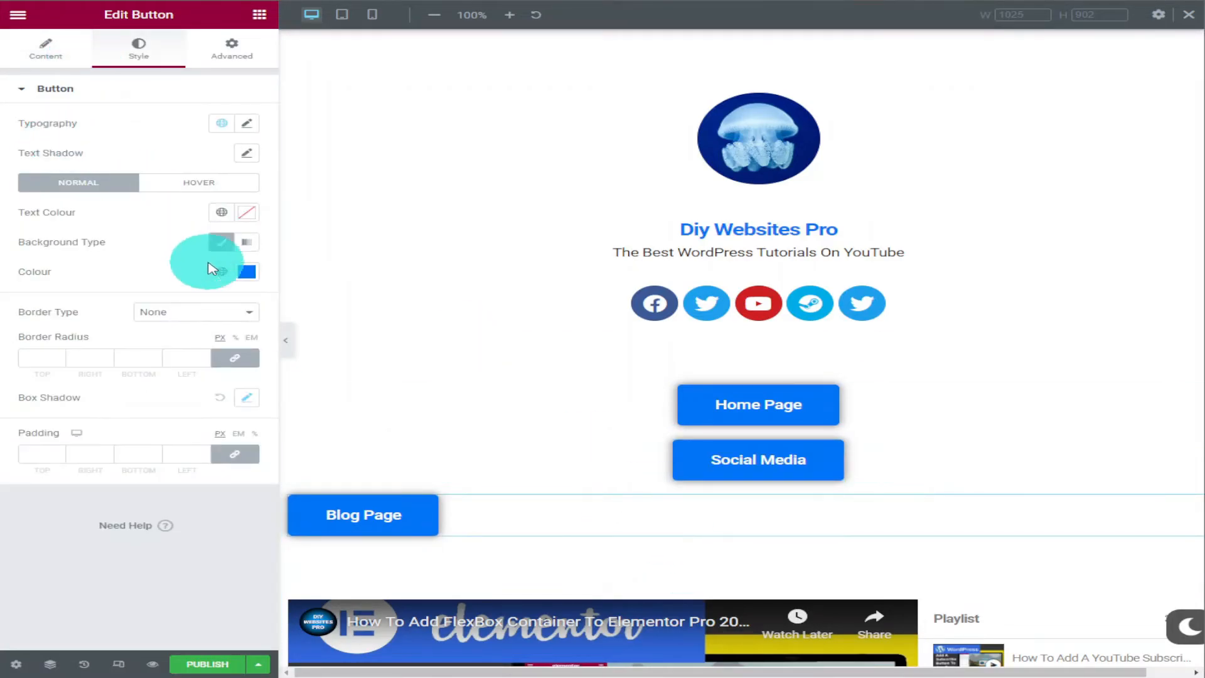
pyautogui.click(45, 55)
pyautogui.click(196, 228)
# Step: Unlink the Blog Page button's desktop padding, keep 20 px top and bottom, and widen both sides equally to nearly match the Social Media button
pyautogui.click(139, 47)
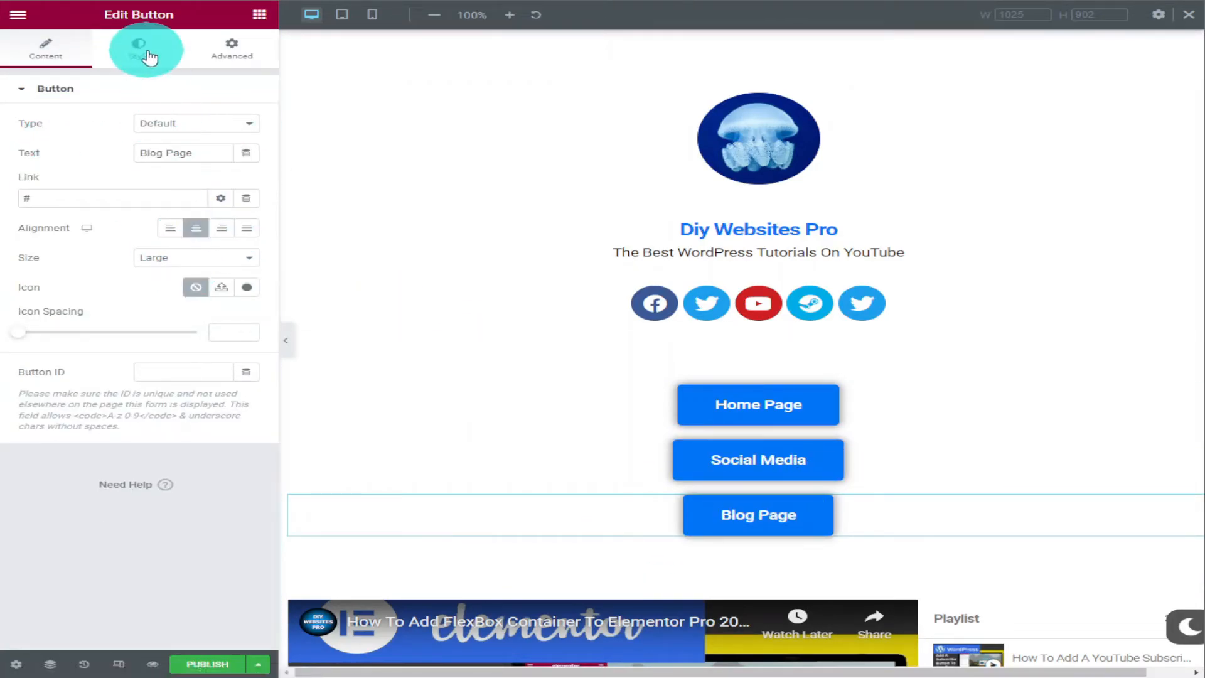
pyautogui.click(232, 462)
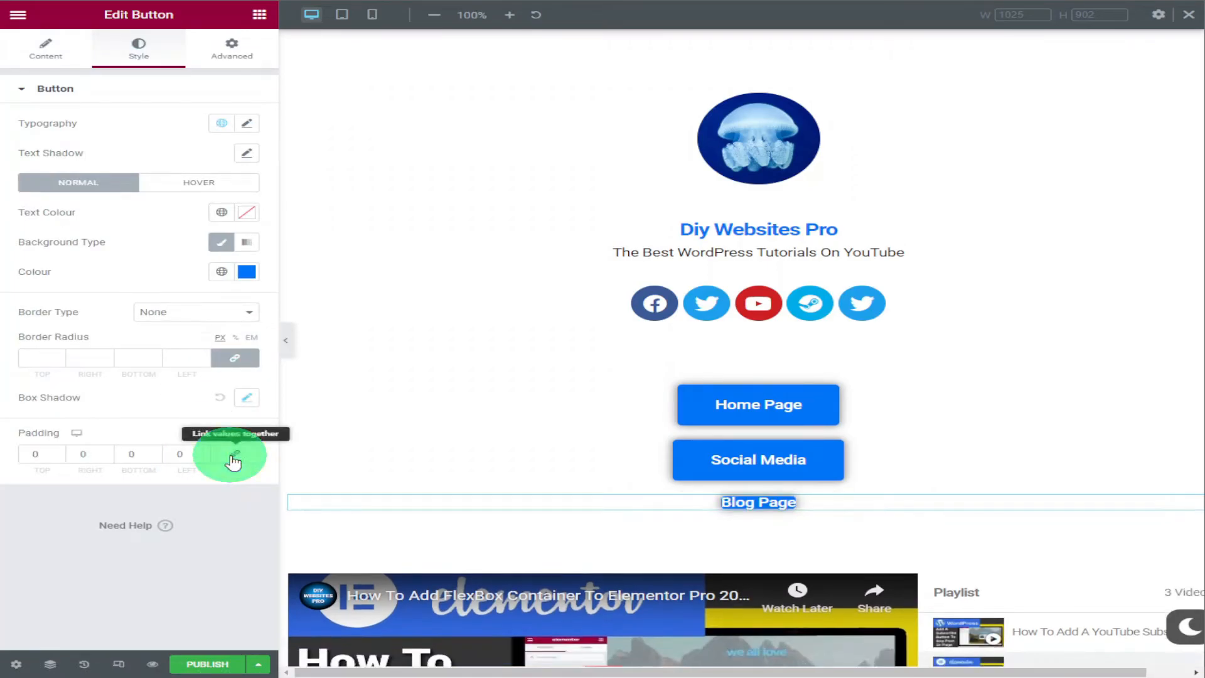
pyautogui.click(63, 456)
pyautogui.click(62, 452)
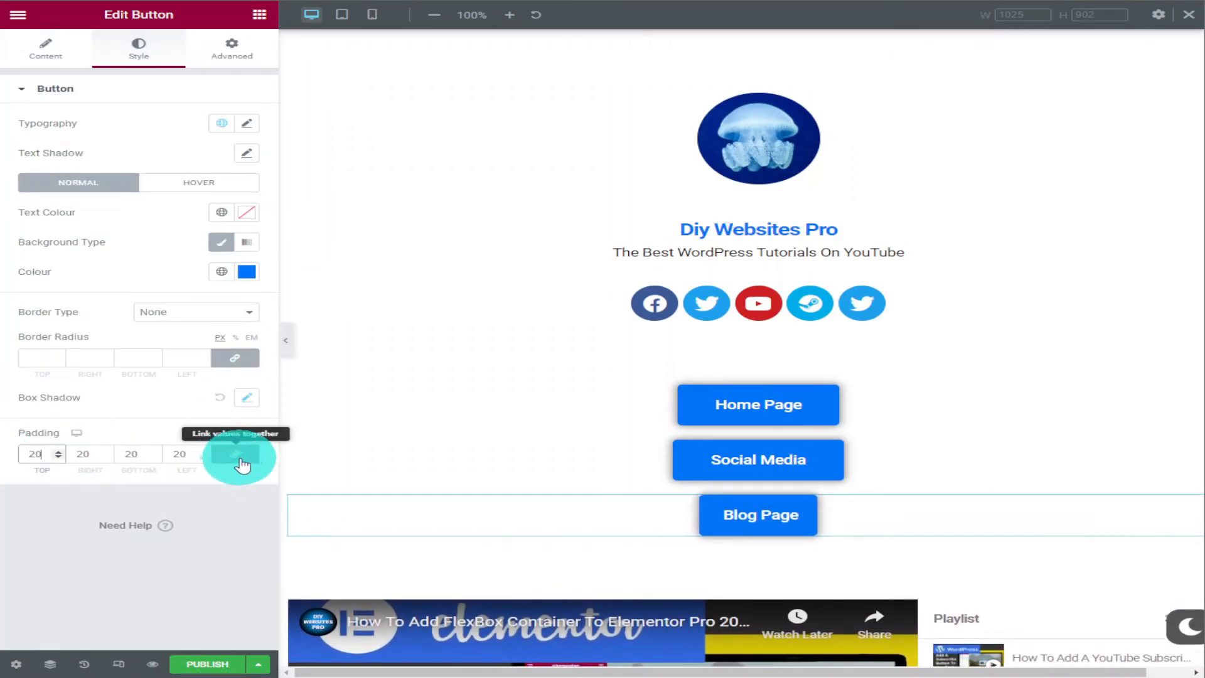
pyautogui.click(233, 454)
pyautogui.click(108, 452)
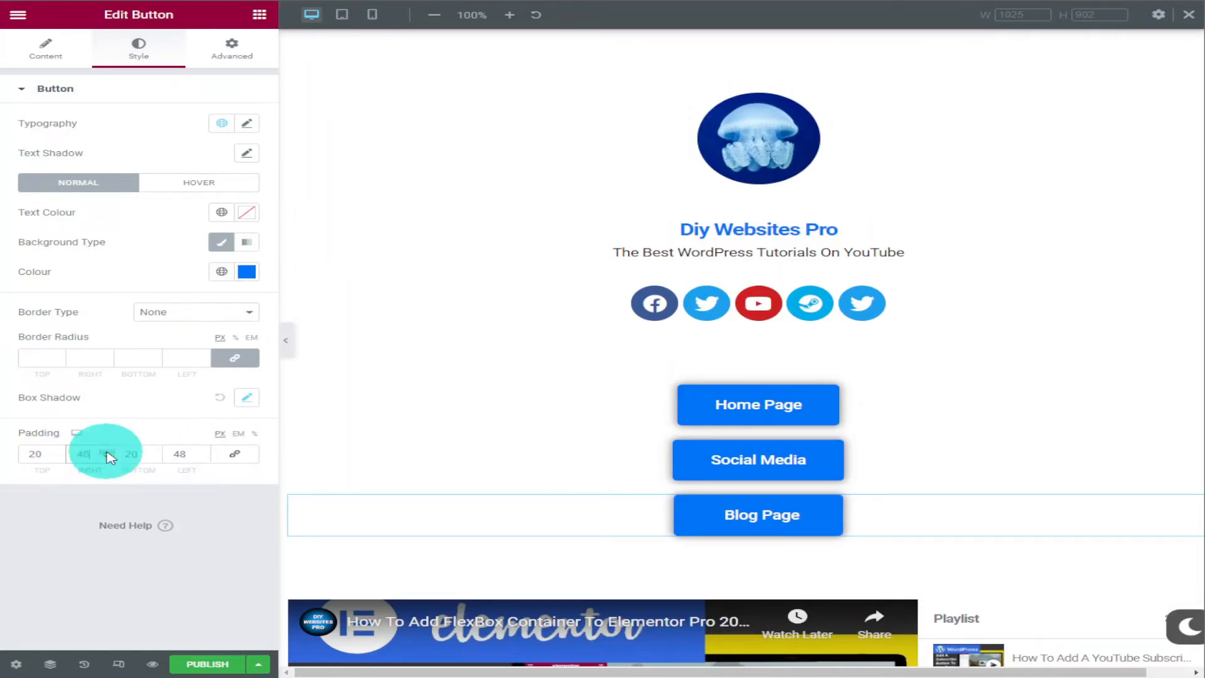
# Step: Set the Home Page button's desktop padding to 20 px top and bottom and 45 px left and right
pyautogui.click(747, 409)
pyautogui.click(135, 47)
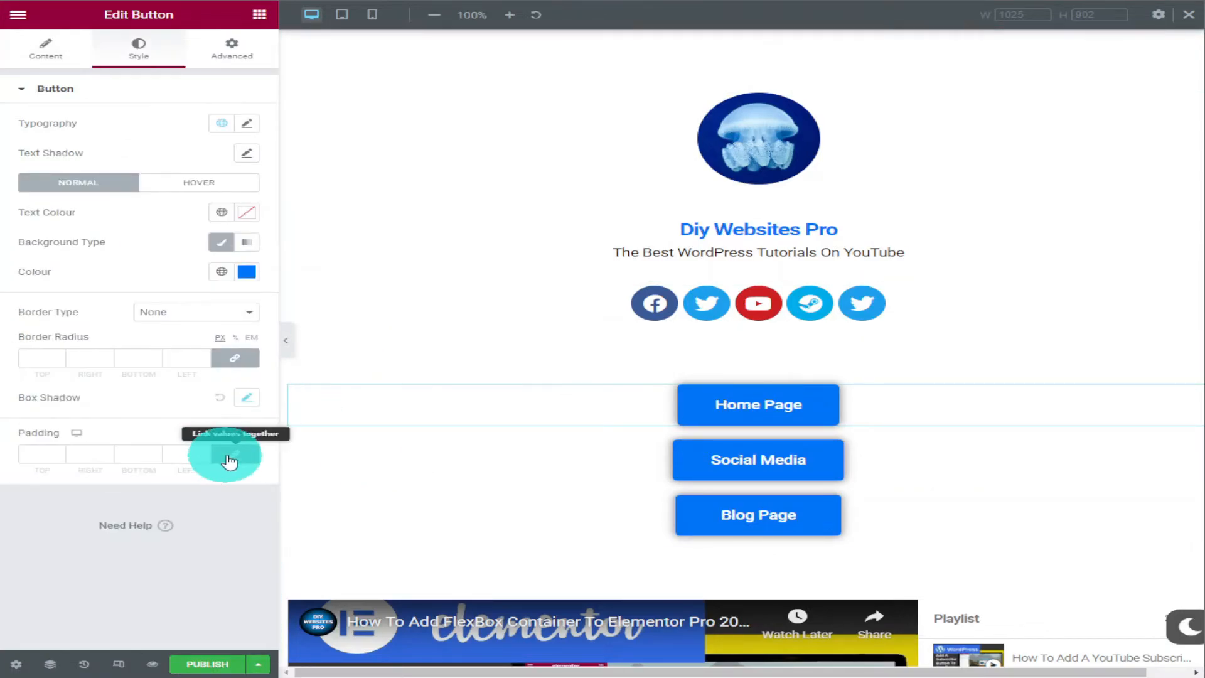
pyautogui.click(222, 460)
pyautogui.click(249, 464)
pyautogui.click(213, 454)
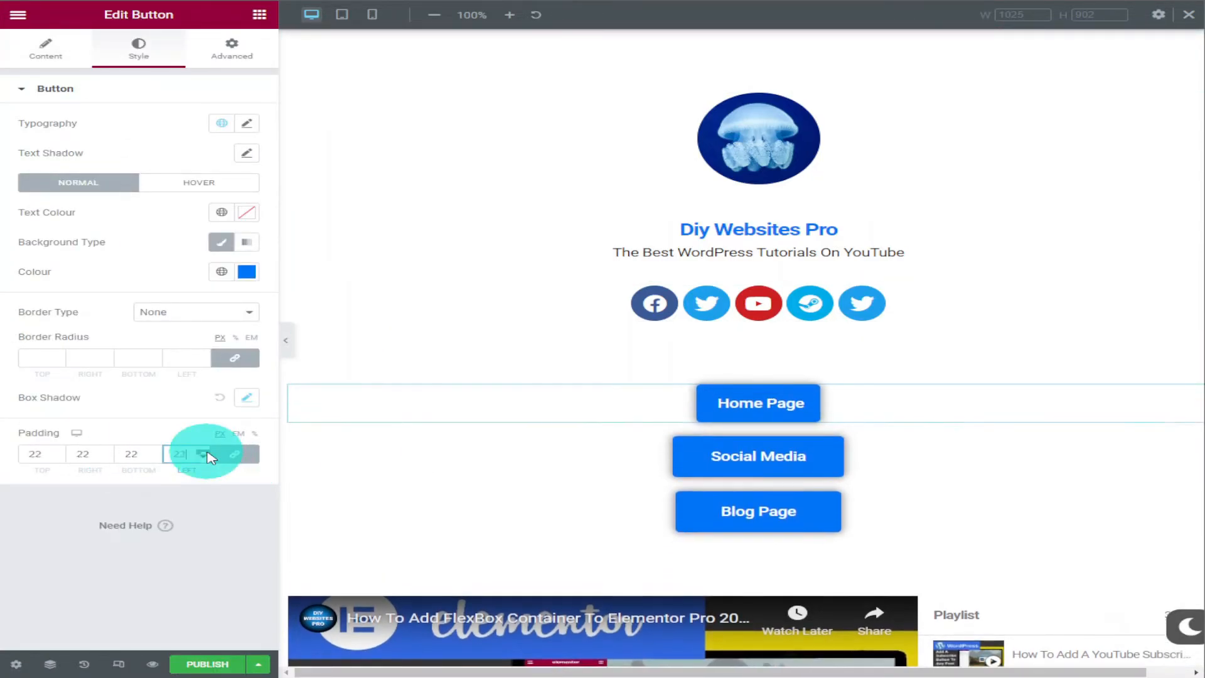
pyautogui.click(108, 454)
pyautogui.write('45')
pyautogui.click(191, 450)
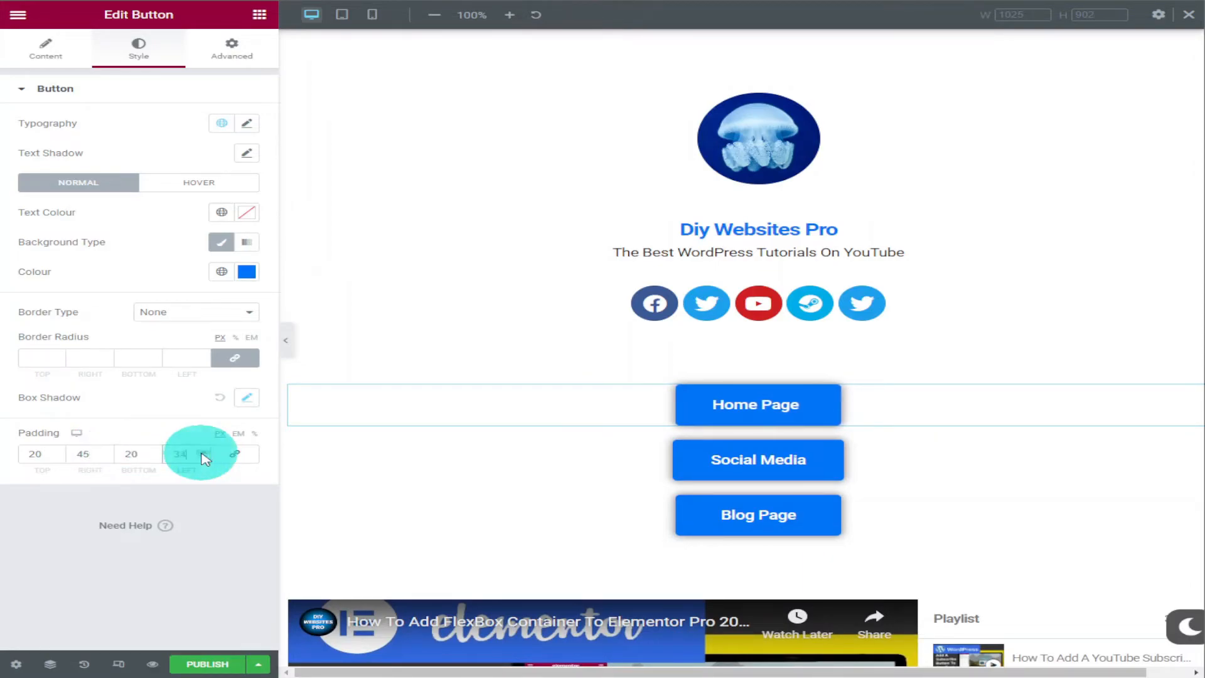
# Step: Add a spacer between the video playlist and the contact form and set its desktop height to 20 px
pyautogui.scroll(-10, 713, 448)
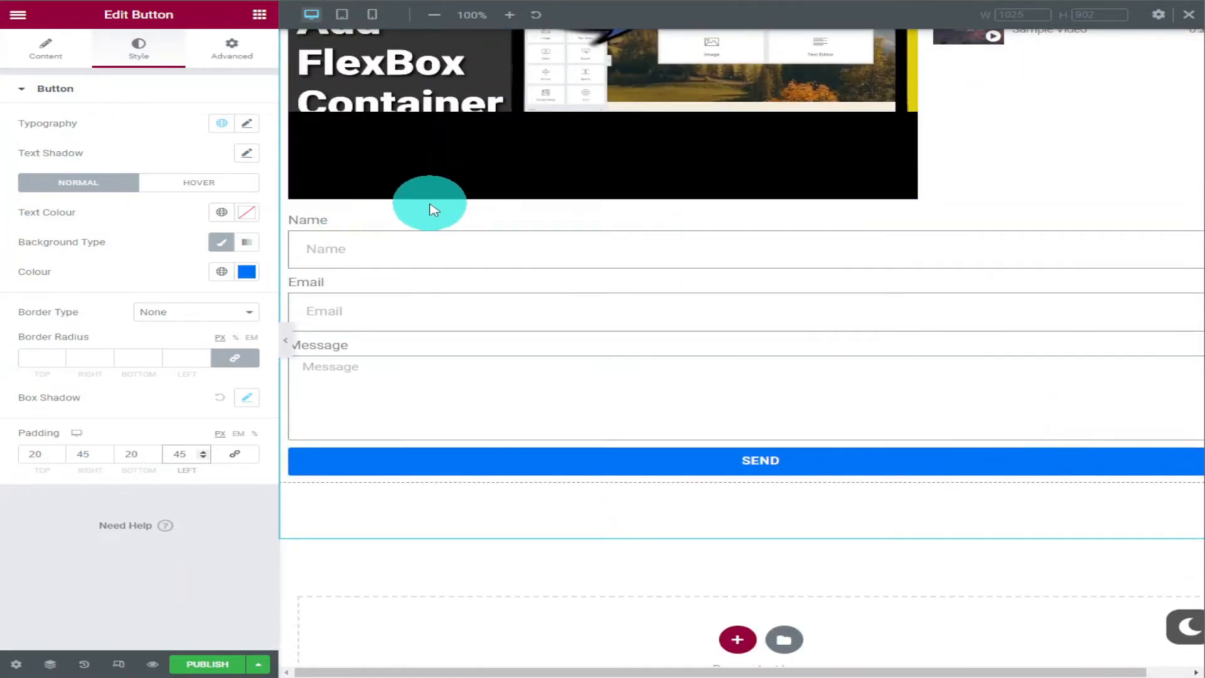
pyautogui.click(259, 15)
pyautogui.moveTo(229, 377); pyautogui.dragTo(512, 231)
pyautogui.click(248, 141)
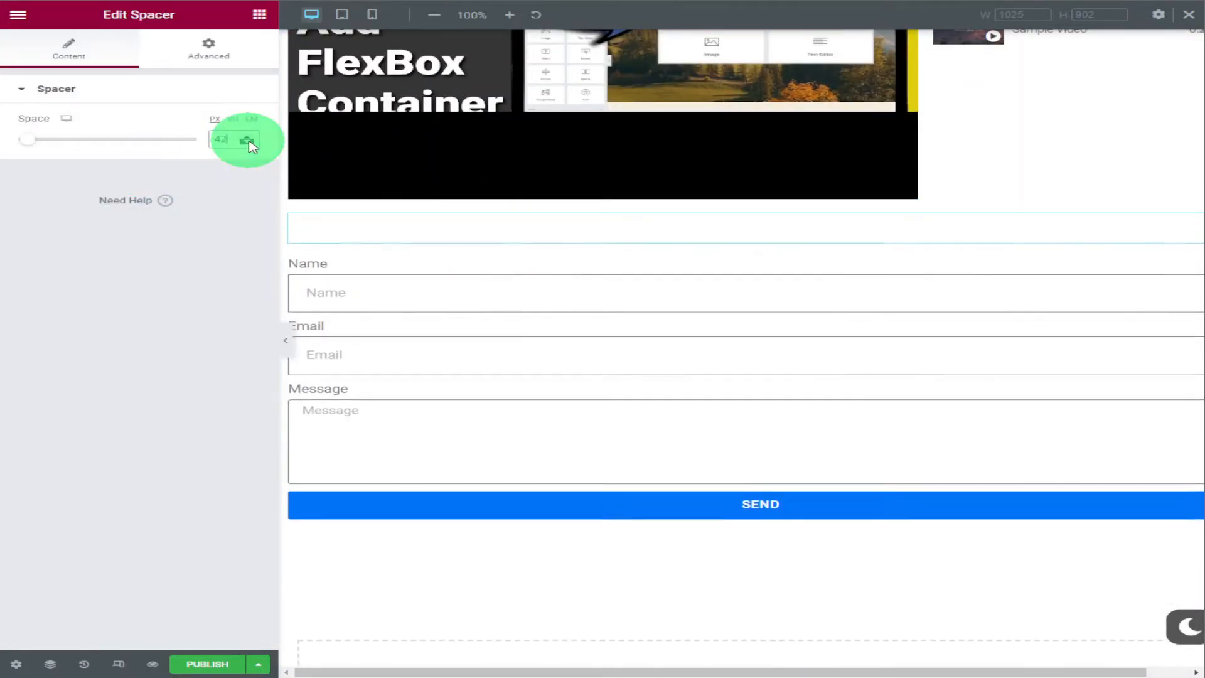
pyautogui.scroll(3, 764, 291)
pyautogui.scroll(-2, 744, 290)
pyautogui.scroll(10, 746, 297)
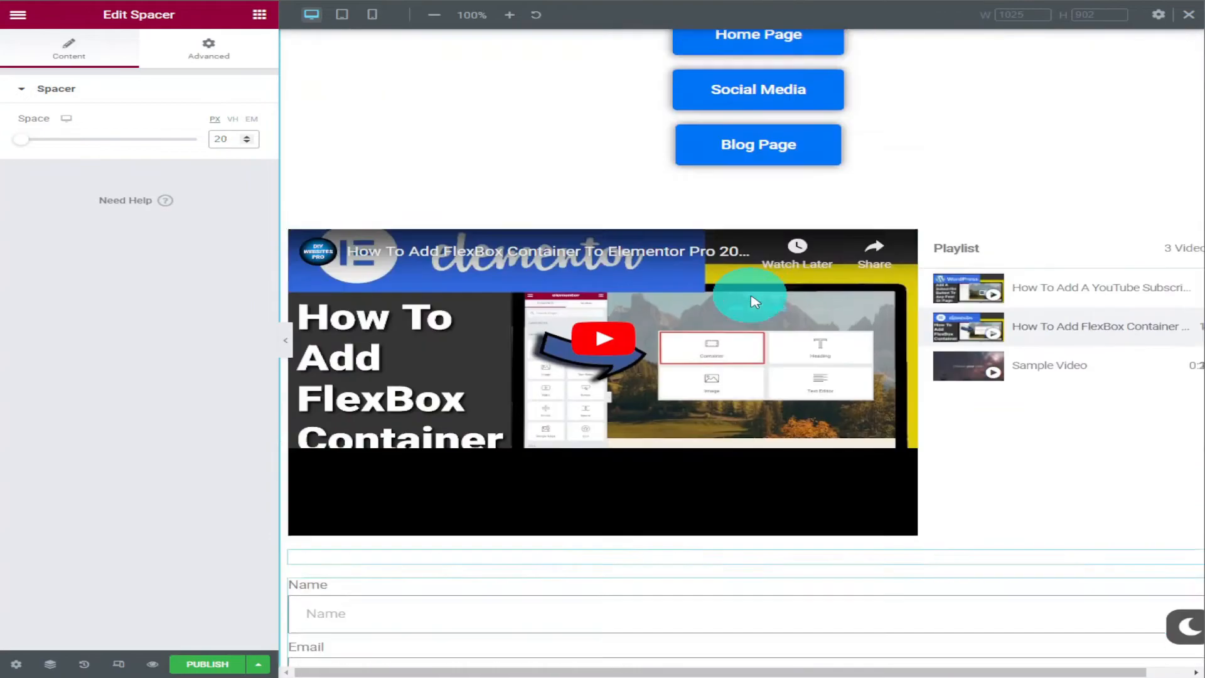
# Step: Switch to the mobile layout and review the page from the link buttons down to the end of the contact form
pyautogui.click(404, 132)
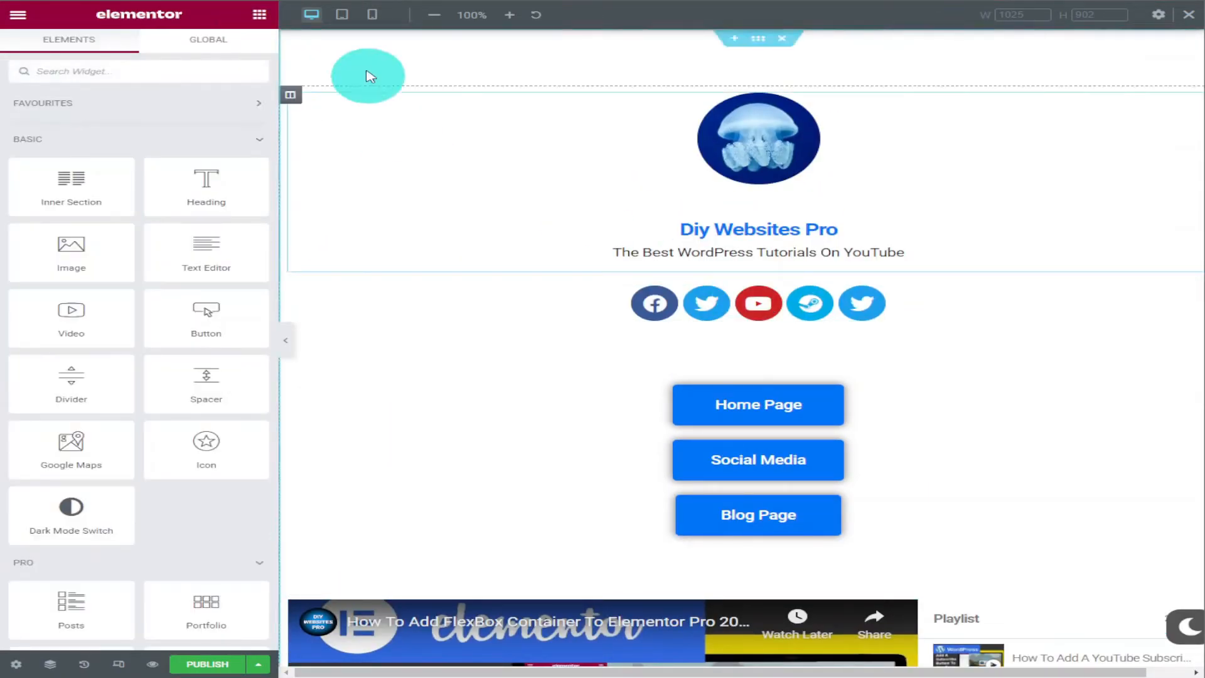
pyautogui.click(372, 16)
pyautogui.scroll(-6, 679, 257)
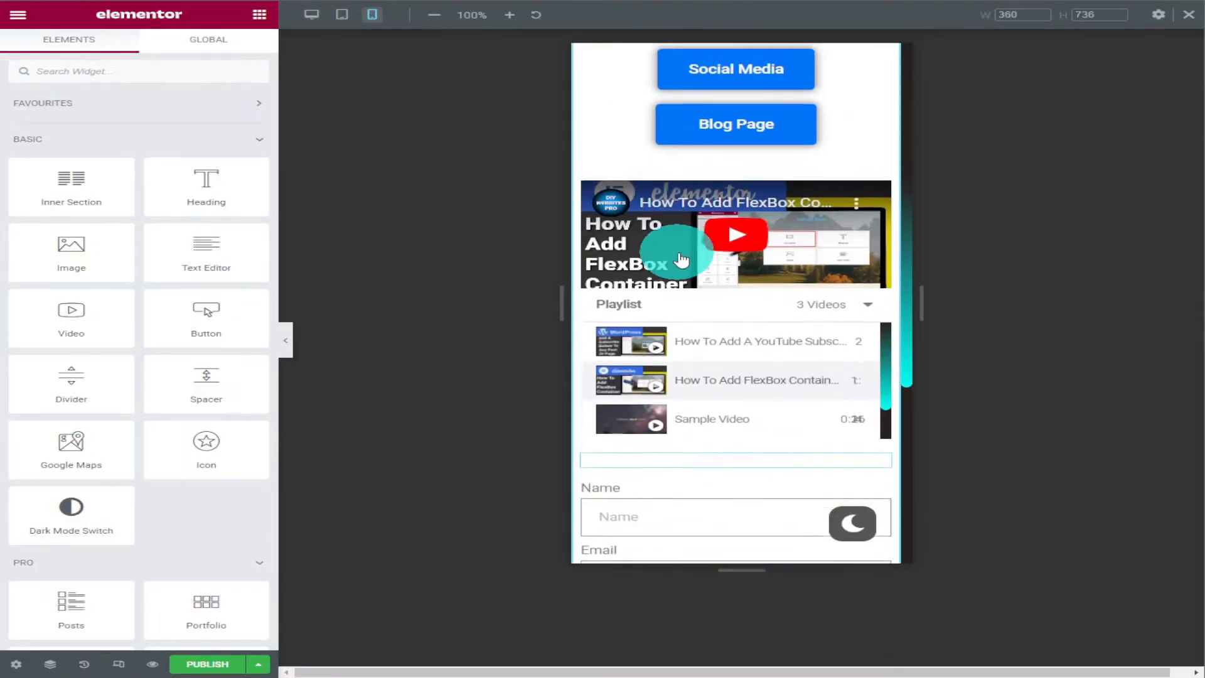
pyautogui.scroll(-5, 763, 344)
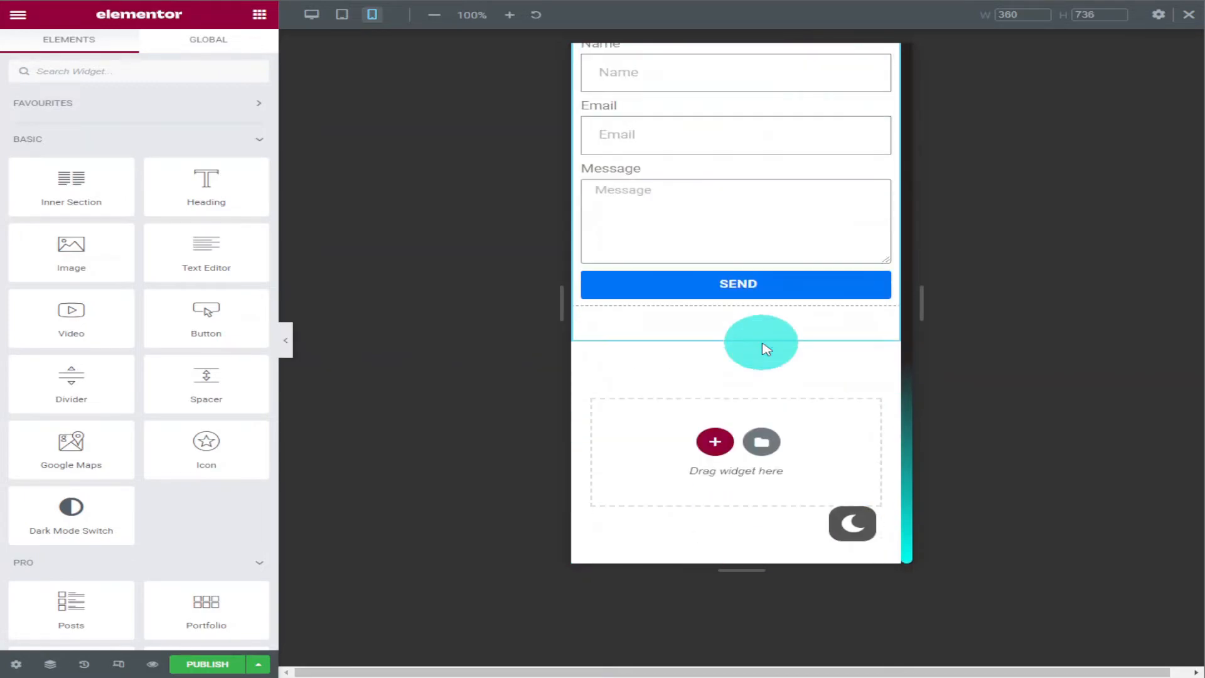
pyautogui.scroll(6, 764, 344)
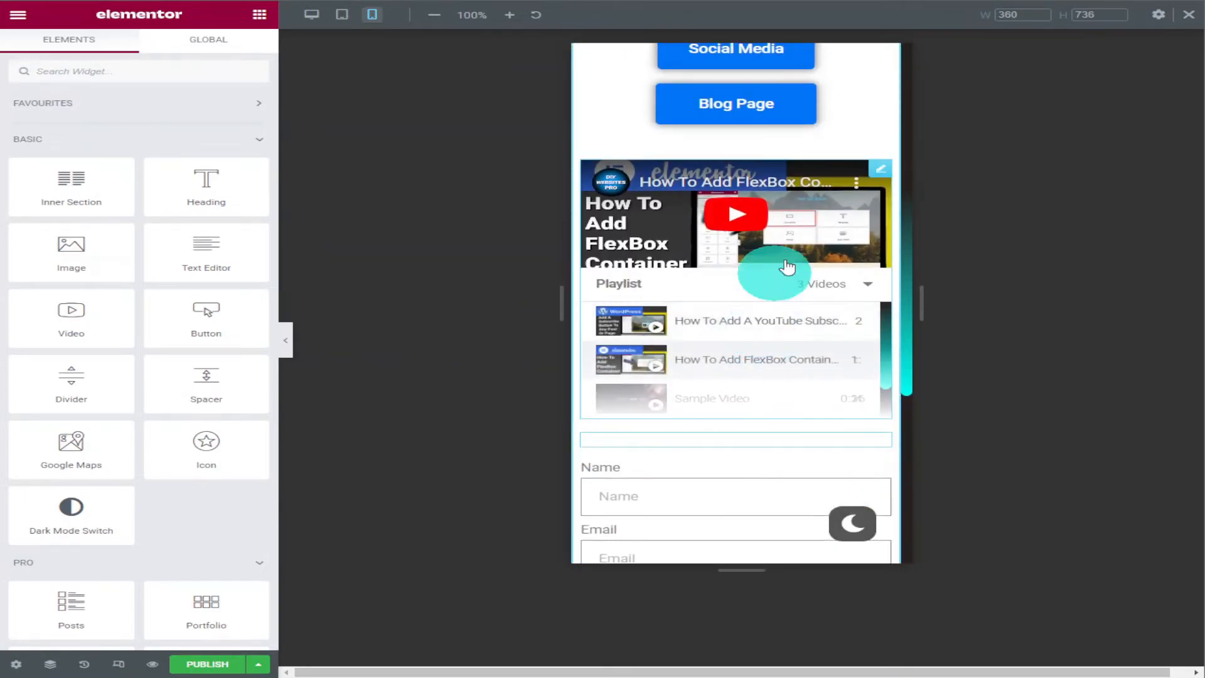
# Step: Delete the video playlist widget above the contact form
pyautogui.click(880, 175)
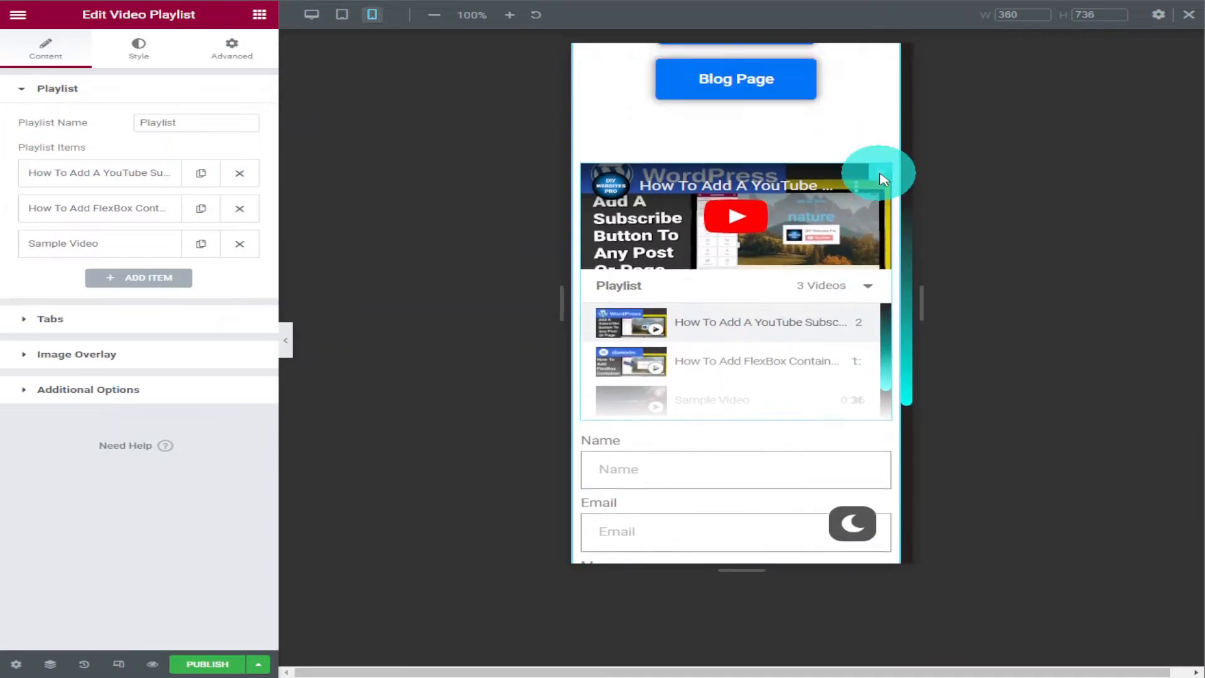
pyautogui.scroll(3, 881, 179)
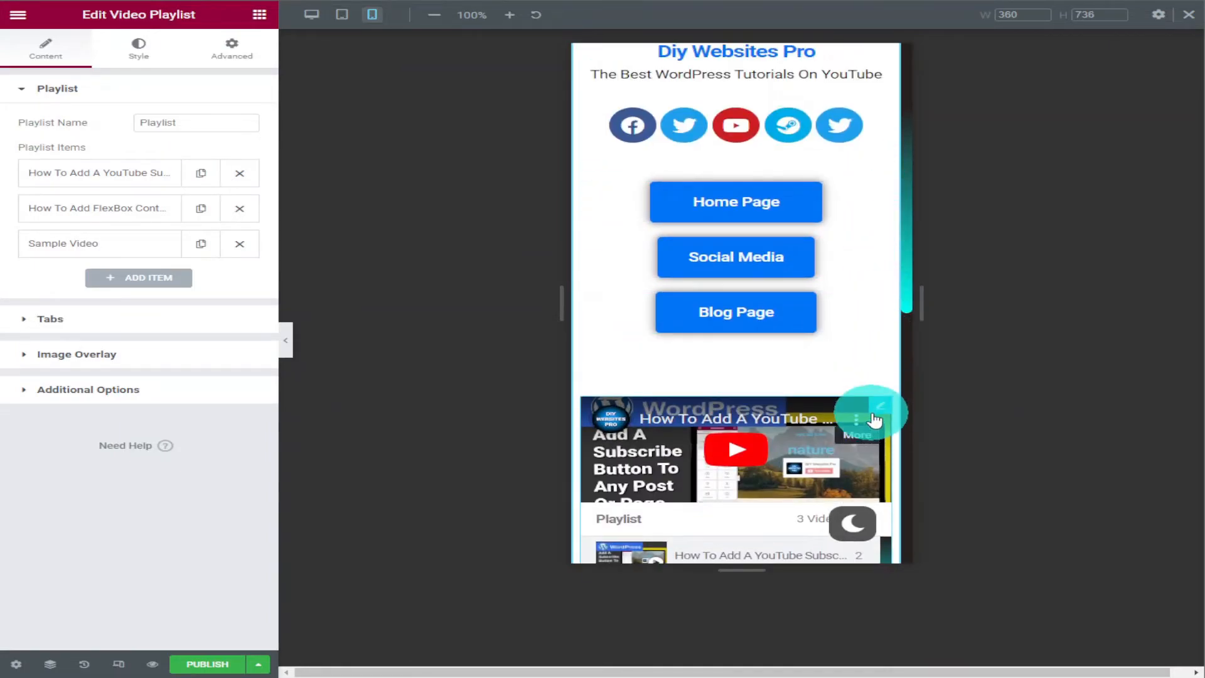
pyautogui.rightClick(876, 413)
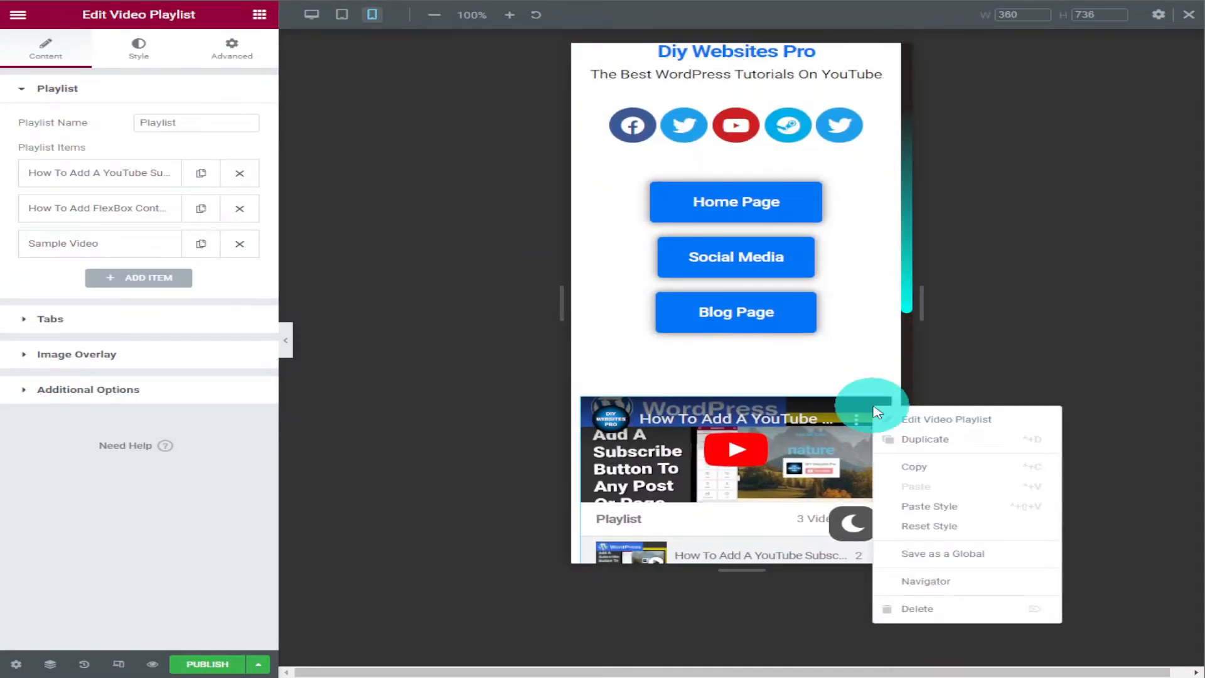
pyautogui.click(913, 620)
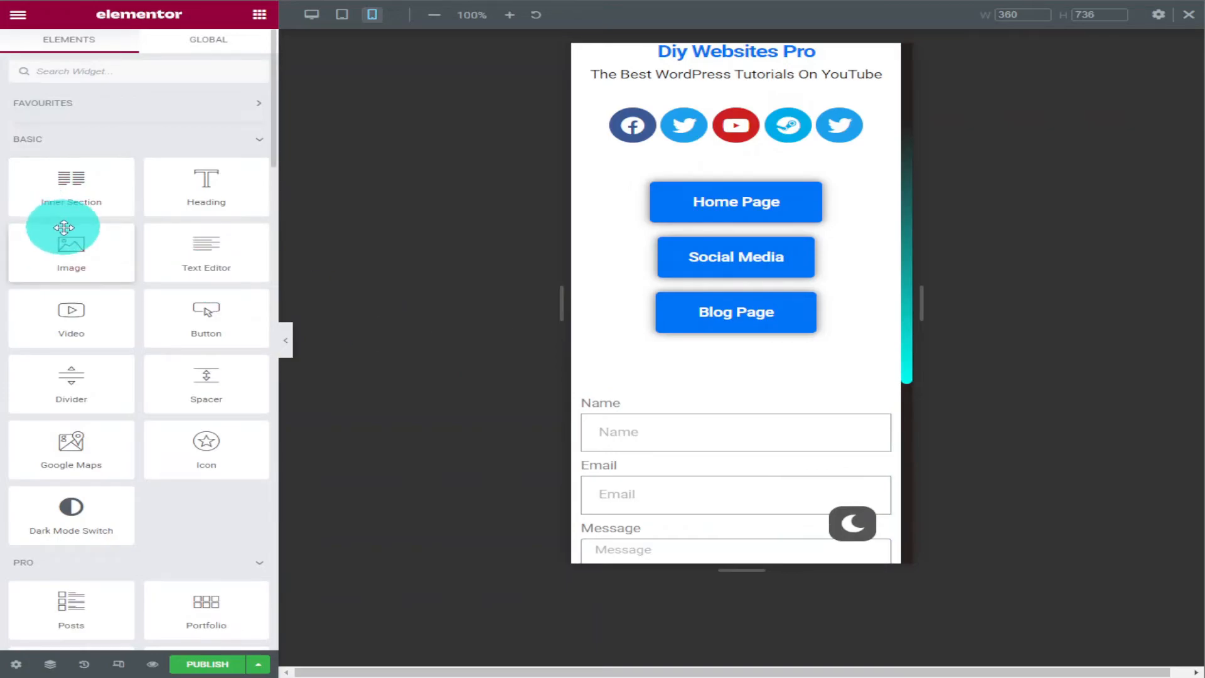
# Step: Find the Image Carousel widget and place it between the Blog Page button and the contact form
pyautogui.scroll(-4, 63, 227)
pyautogui.scroll(2, 63, 229)
pyautogui.scroll(-5, 113, 161)
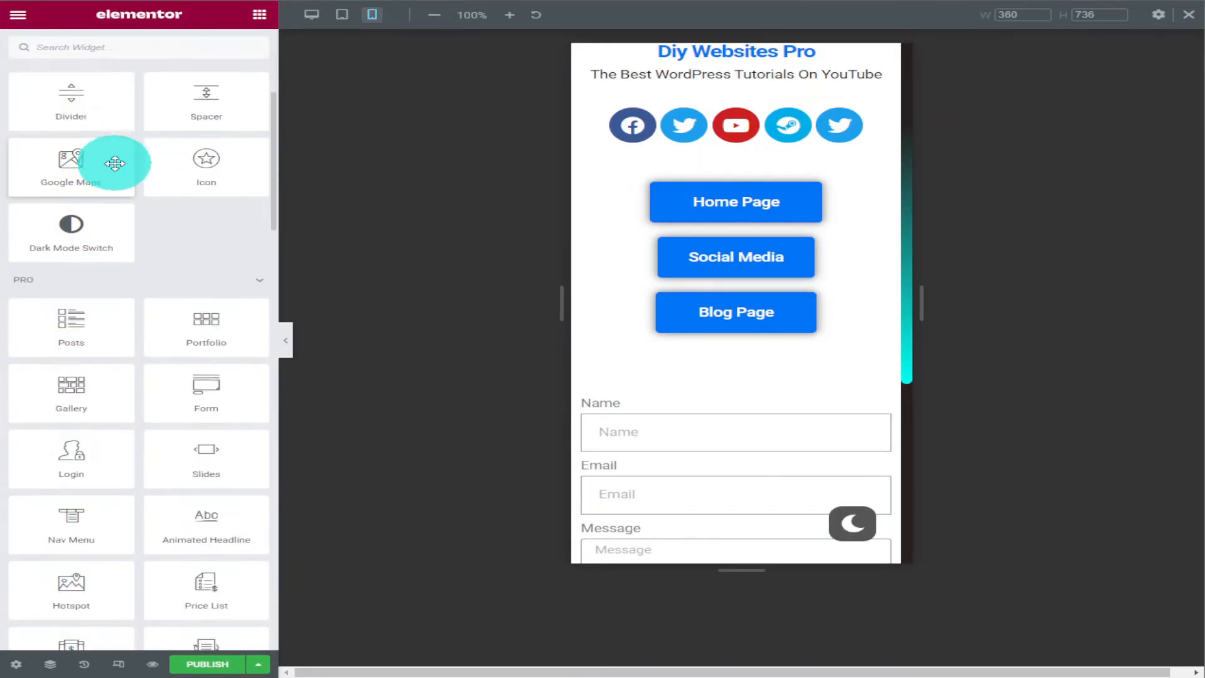
pyautogui.scroll(-1, 142, 253)
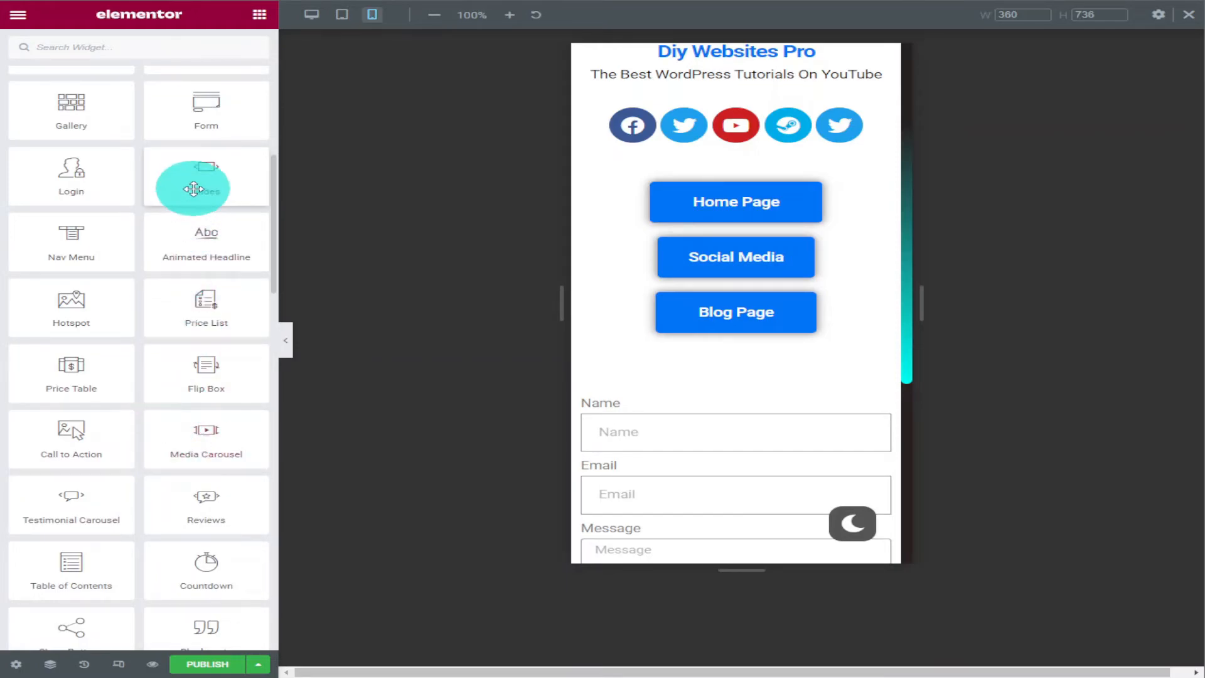
pyautogui.scroll(-12, 193, 188)
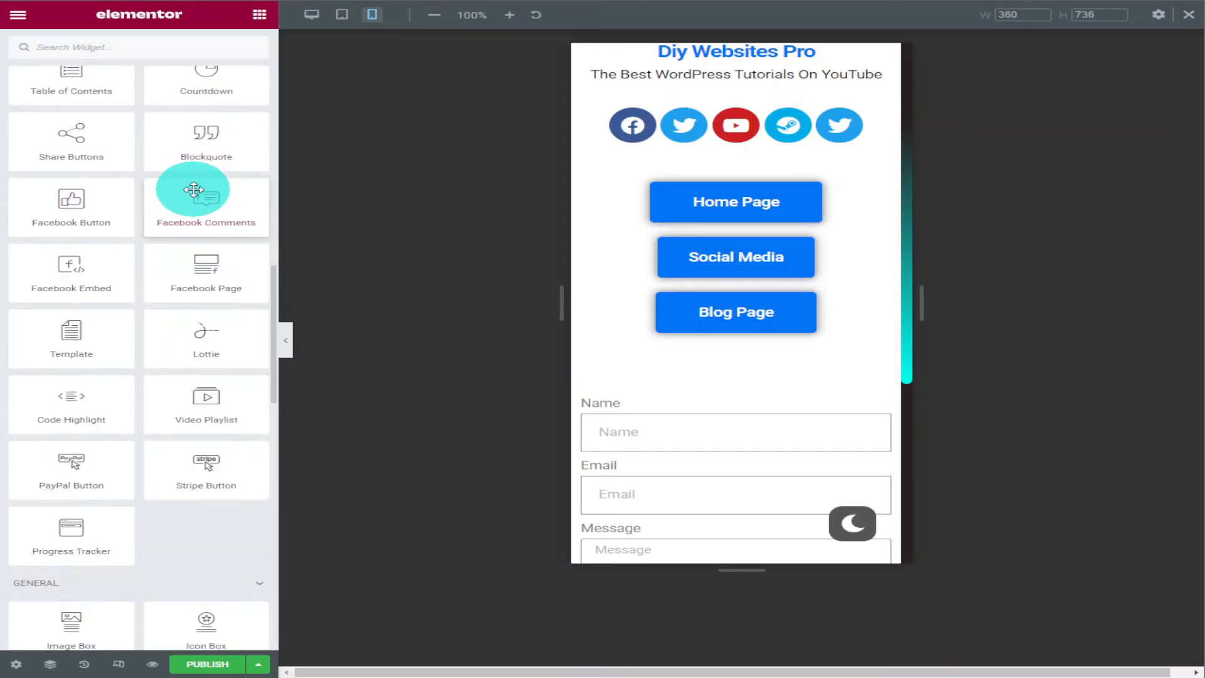
pyautogui.moveTo(206, 342); pyautogui.dragTo(720, 375)
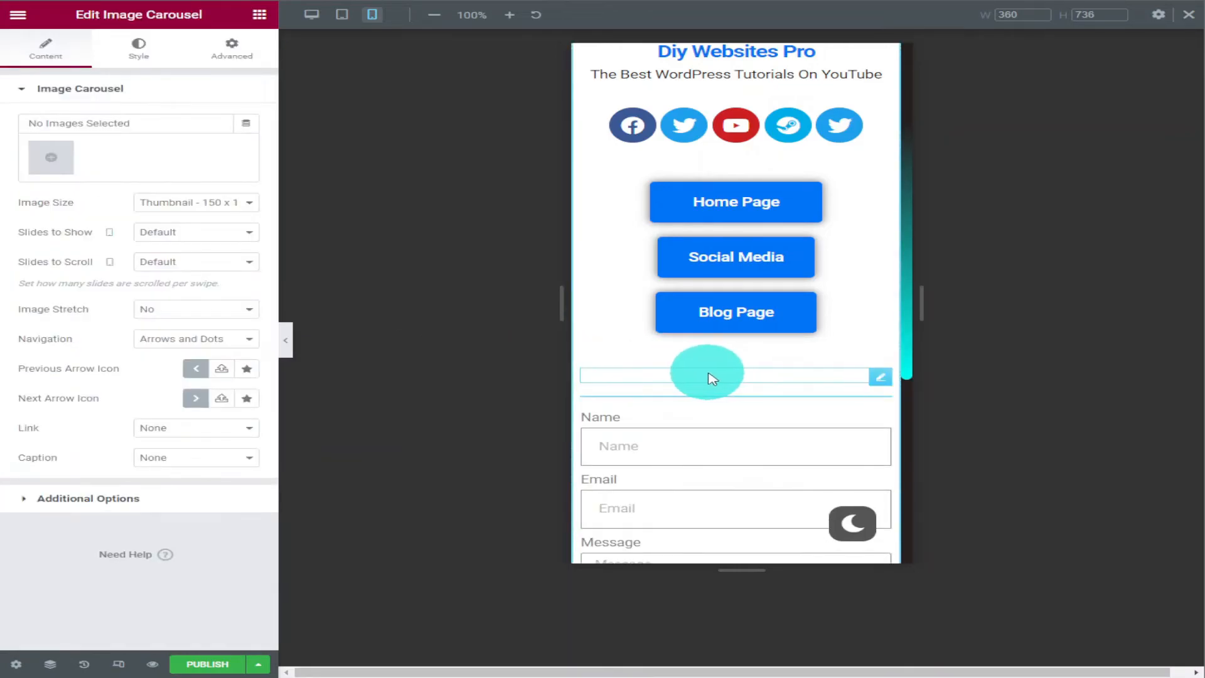
# Step: Build the carousel's gallery from the three WordPress tutorial thumbnails in the media library and insert it
pyautogui.click(57, 170)
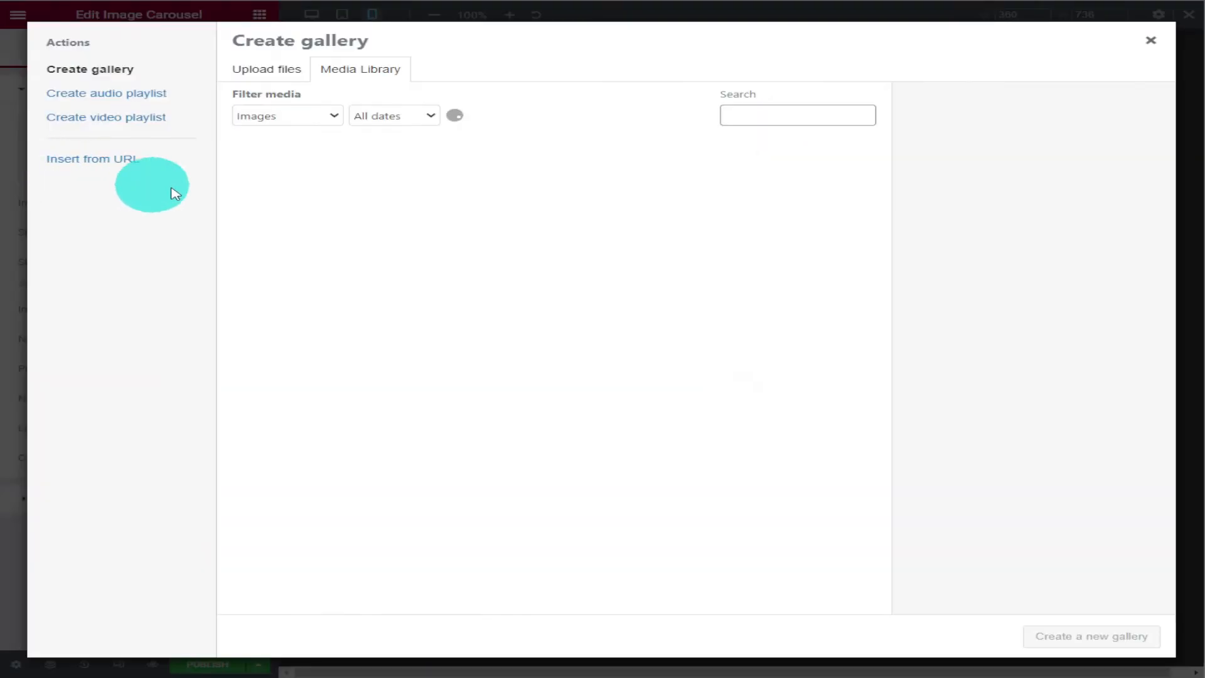
pyautogui.click(258, 183)
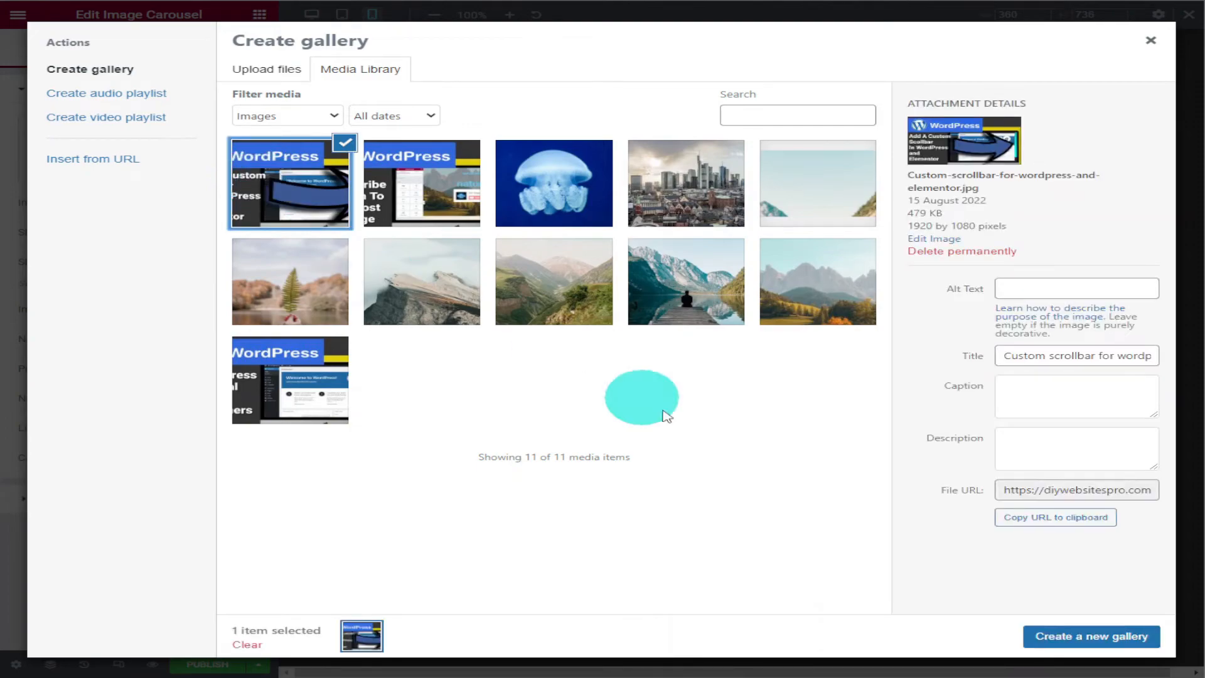
pyautogui.click(1039, 638)
pyautogui.click(100, 139)
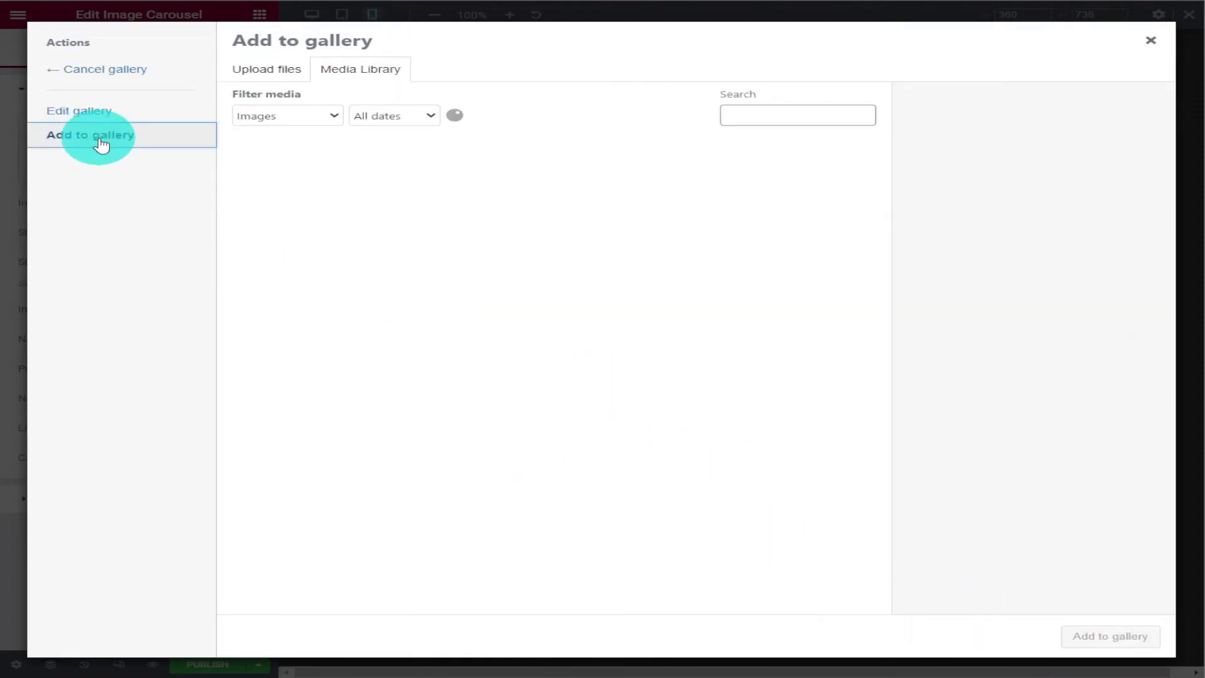
pyautogui.click(318, 191)
pyautogui.click(1108, 636)
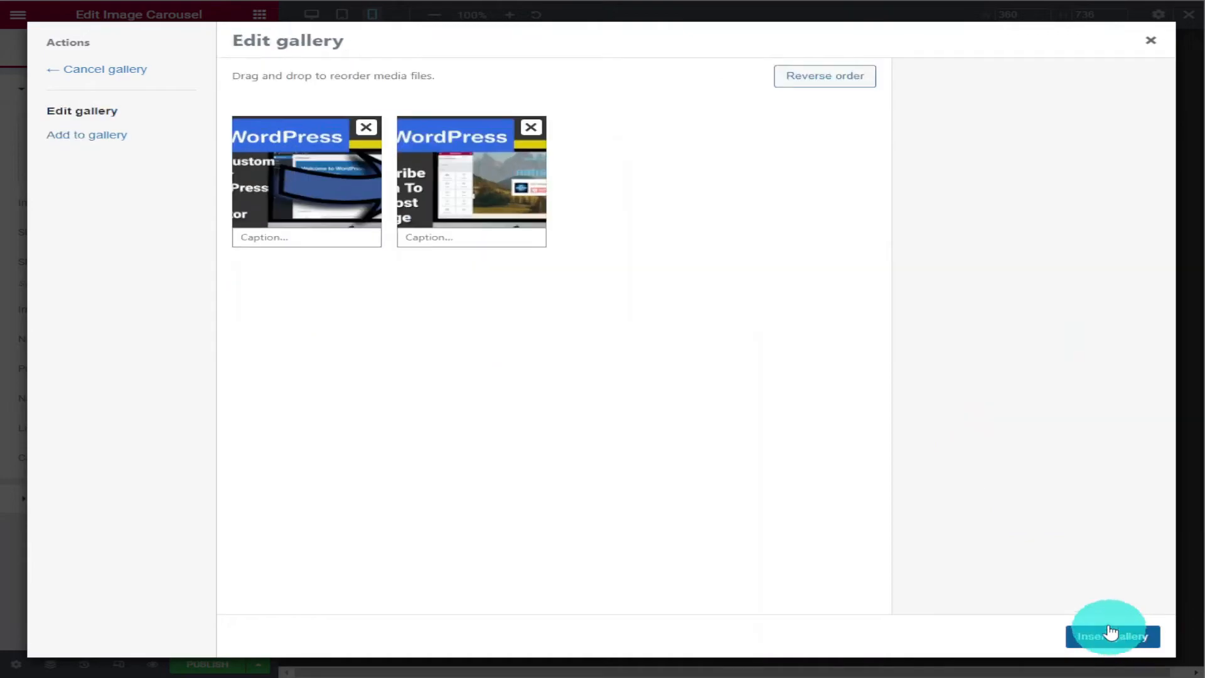
pyautogui.click(116, 150)
pyautogui.click(687, 279)
pyautogui.click(1079, 636)
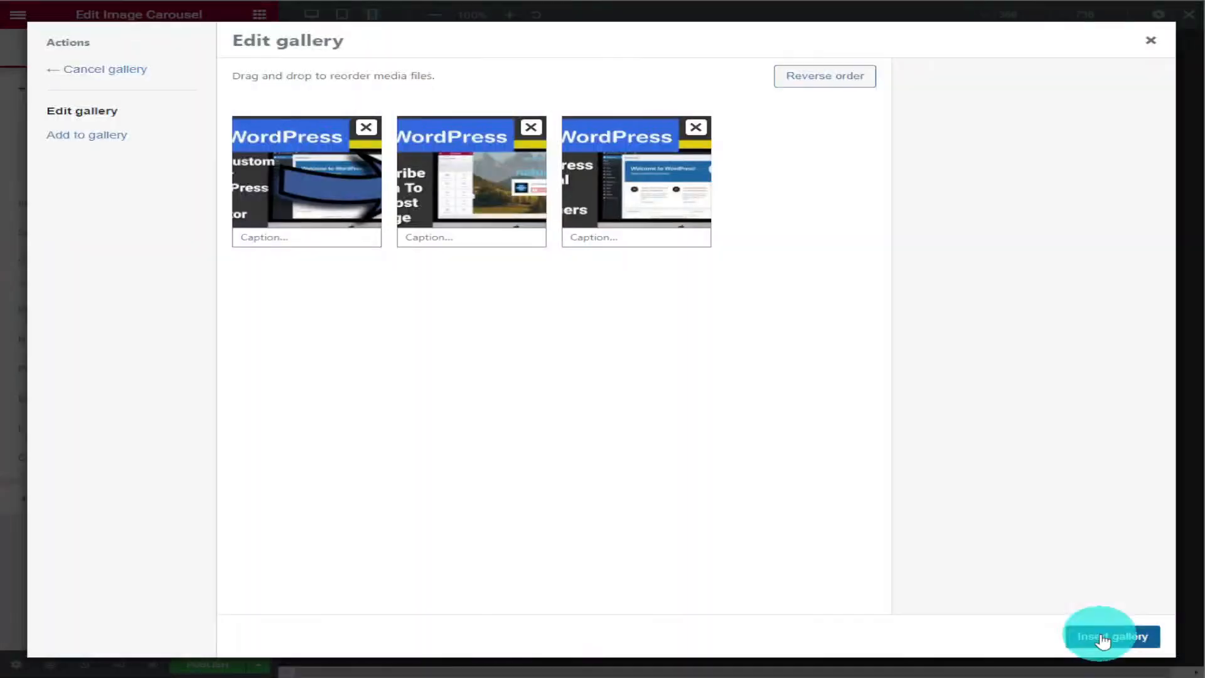
pyautogui.click(1103, 638)
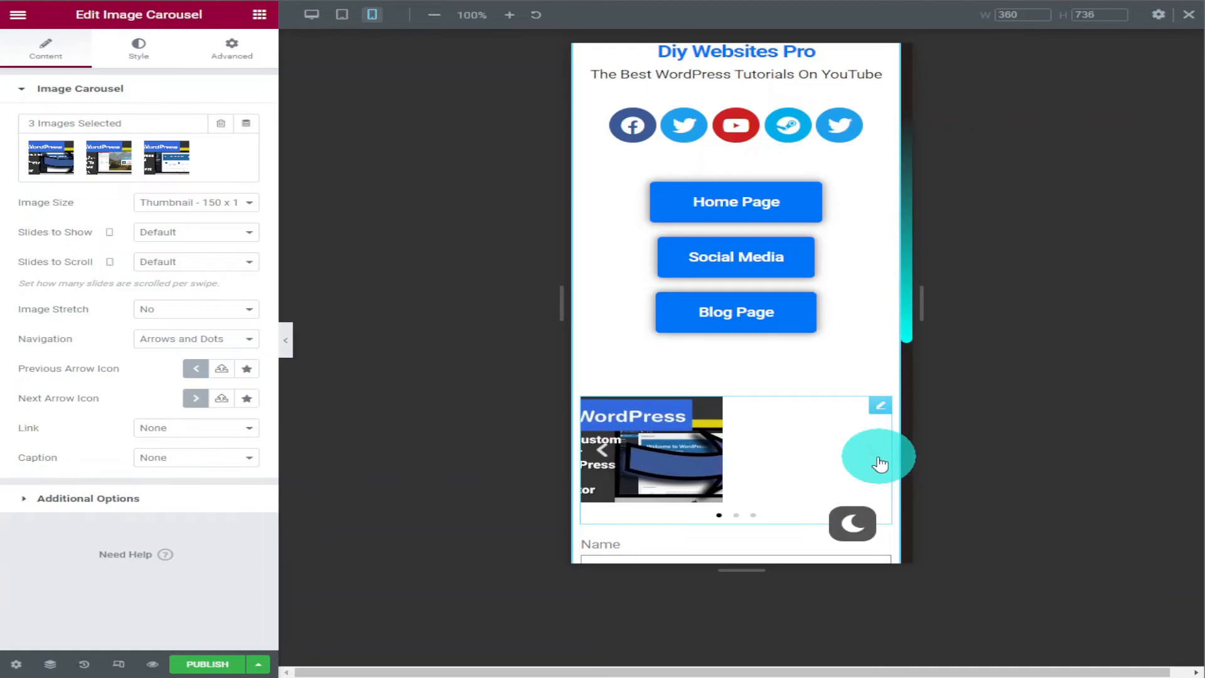
# Step: Set the carousel's image size to Full and page through its slides to check the fit
pyautogui.click(223, 207)
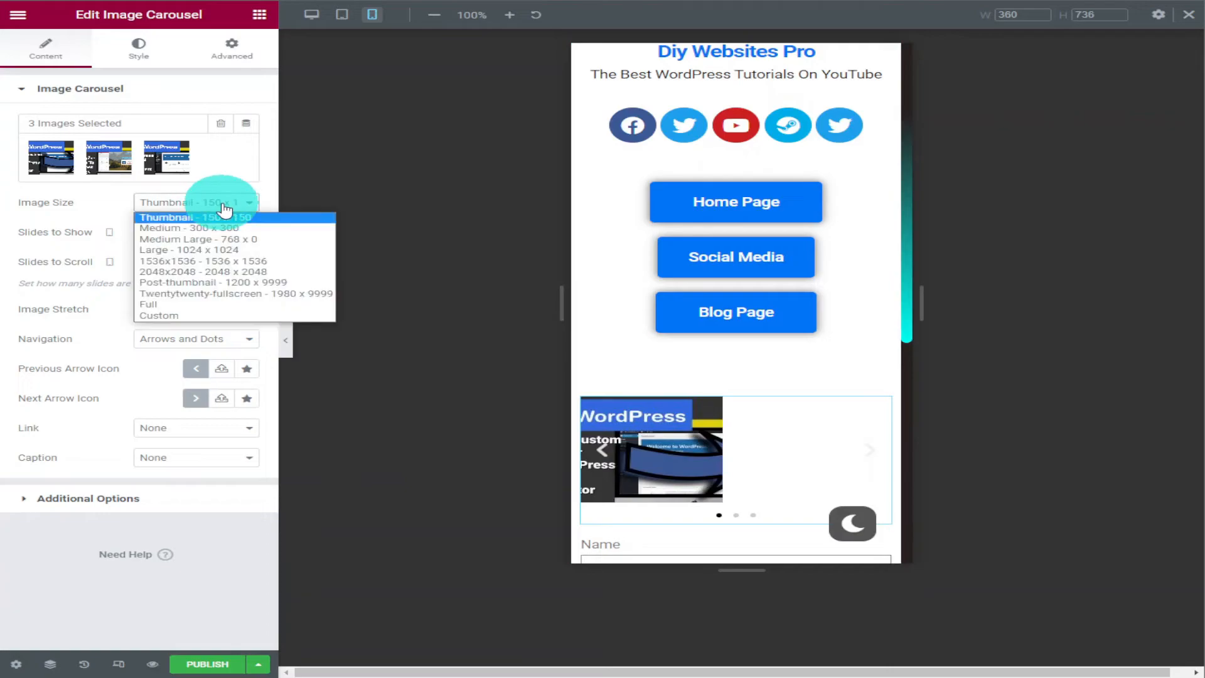
pyautogui.click(288, 304)
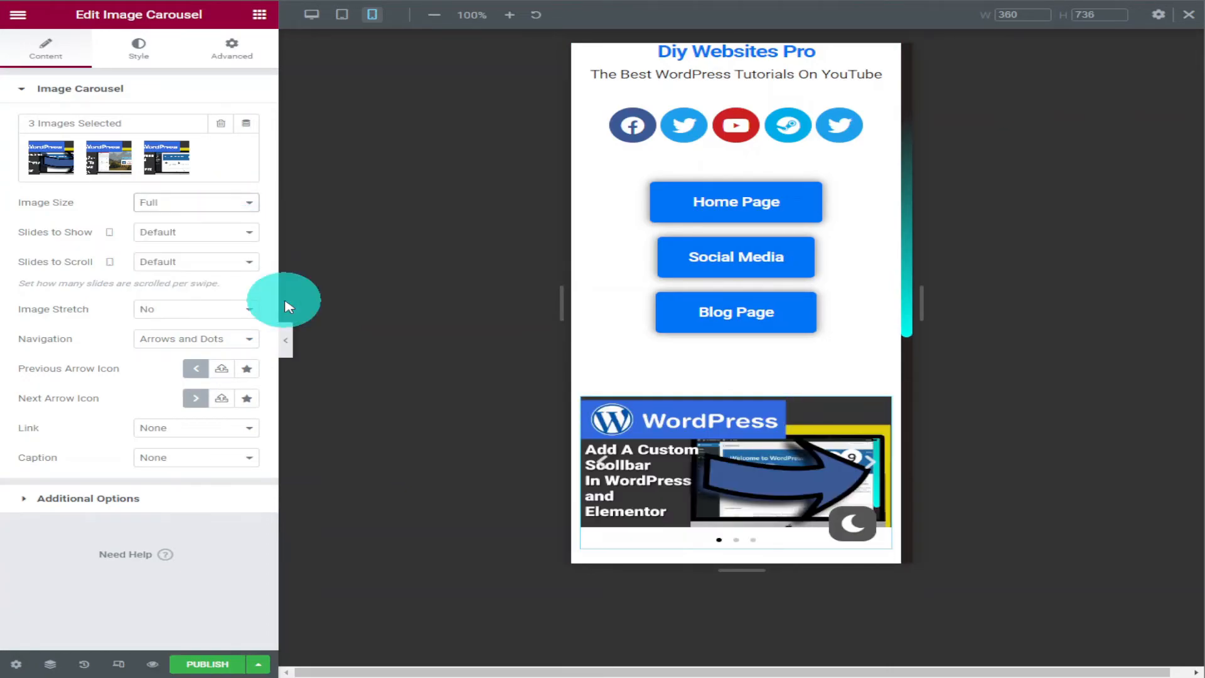
pyautogui.scroll(-2, 769, 344)
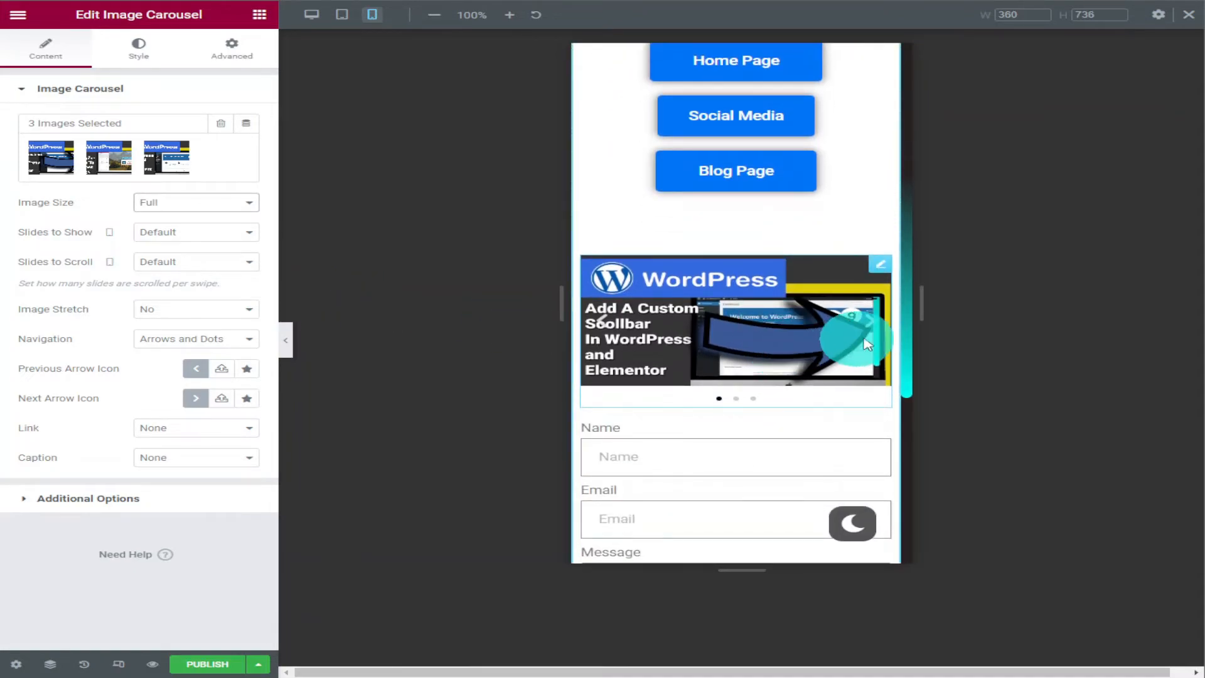
pyautogui.click(879, 327)
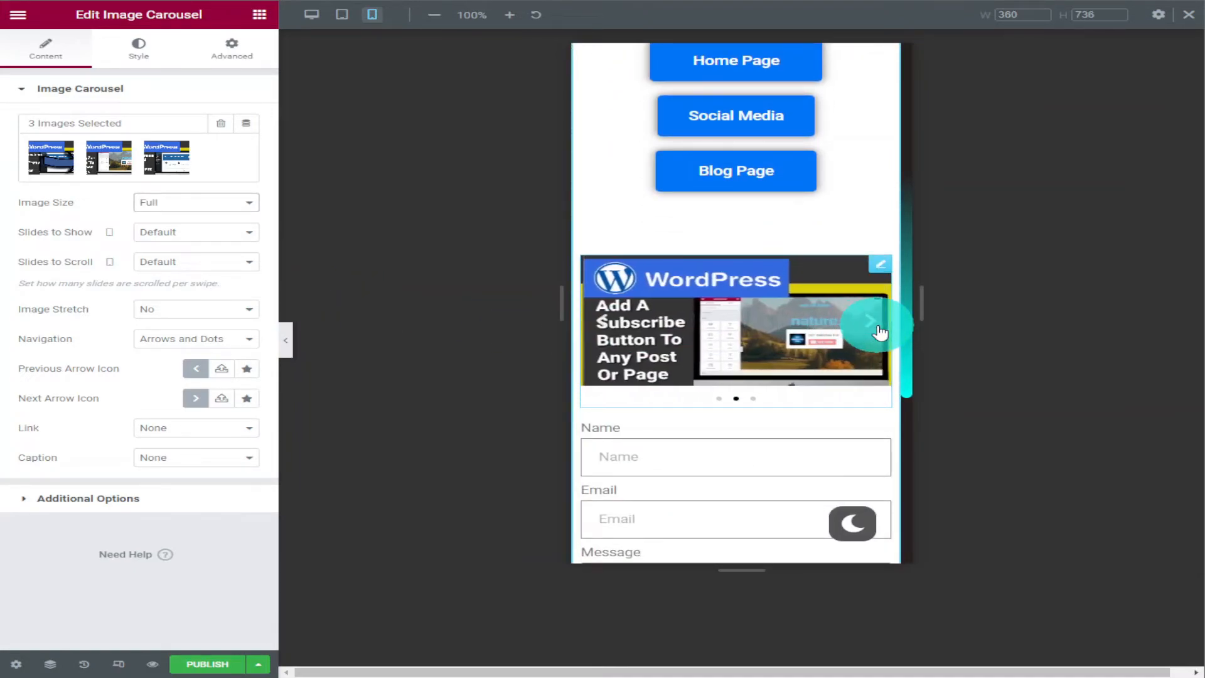
pyautogui.click(878, 329)
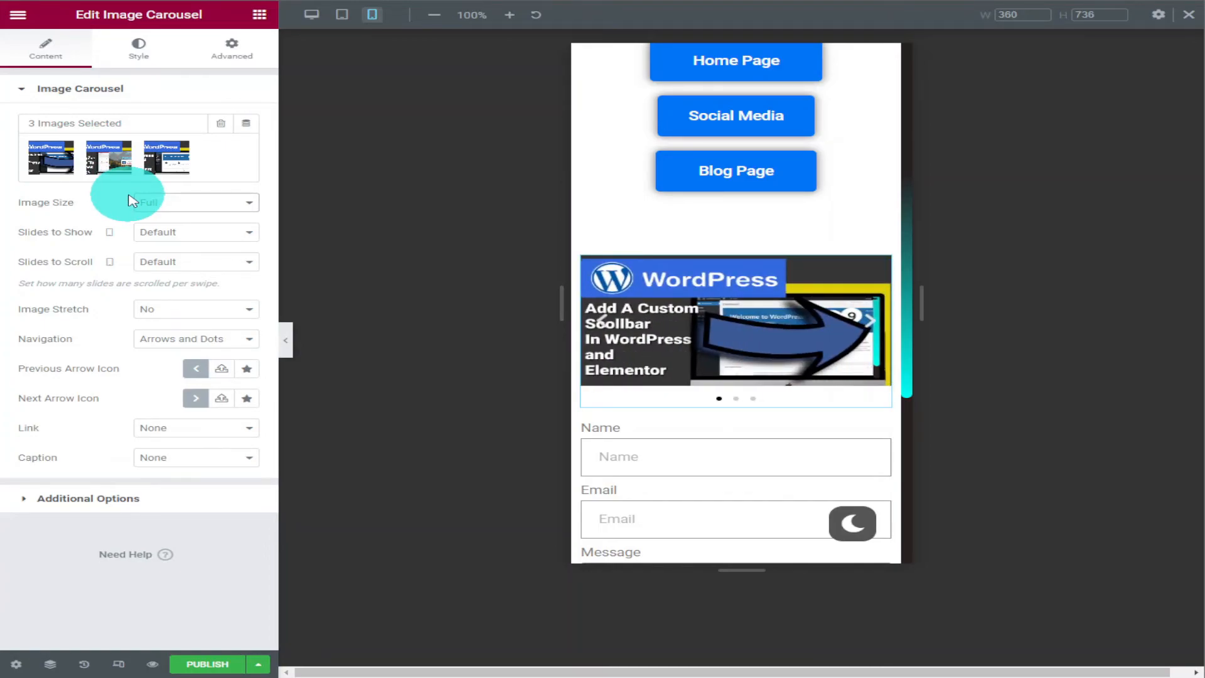
# Step: Change the carousel's navigation arrow colour to orange #F68F53 and try the previous arrow
pyautogui.click(139, 51)
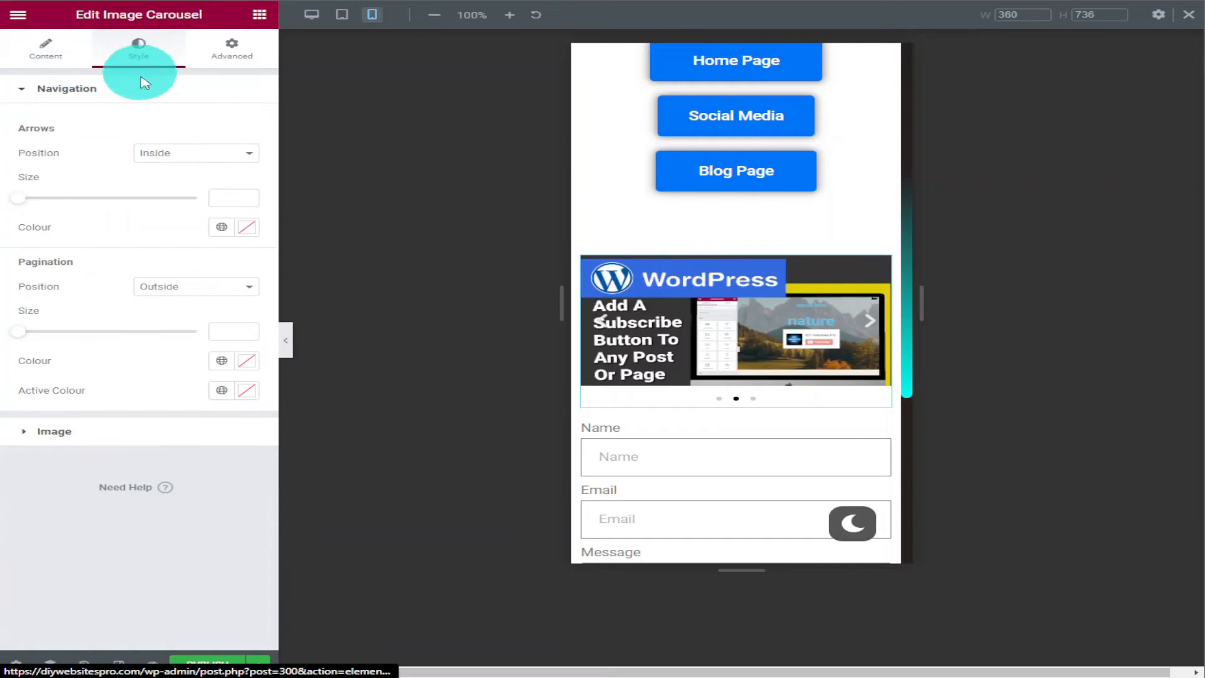
pyautogui.click(244, 230)
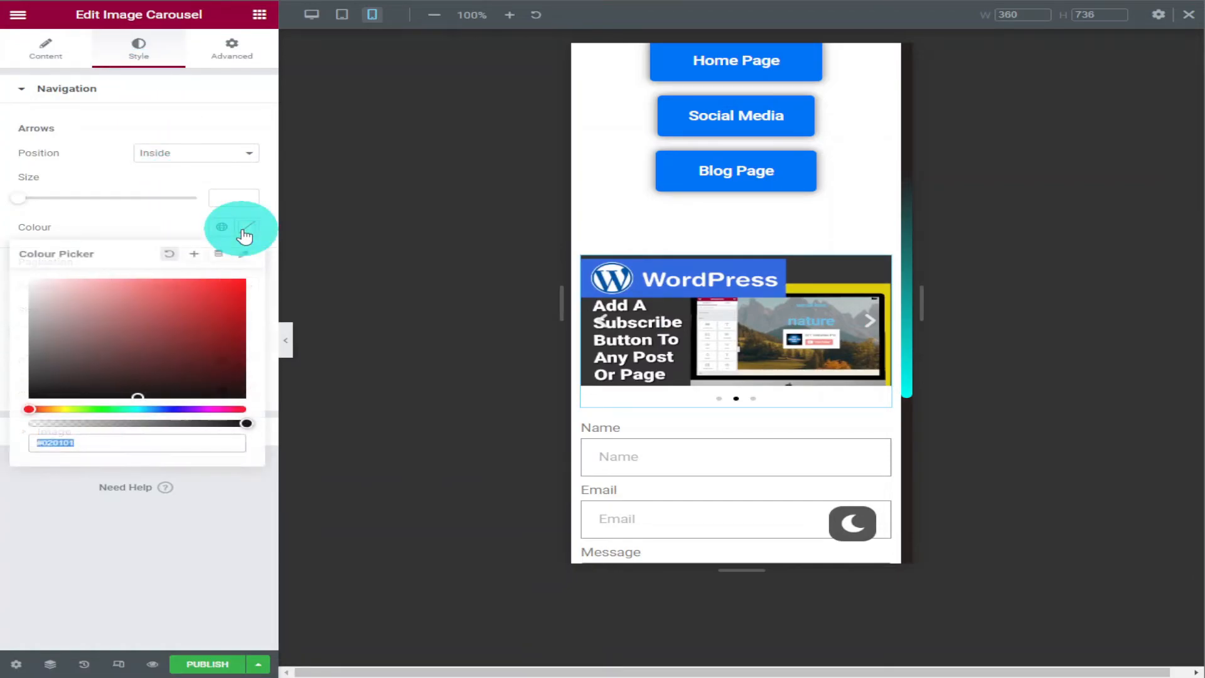
pyautogui.rightClick(128, 448)
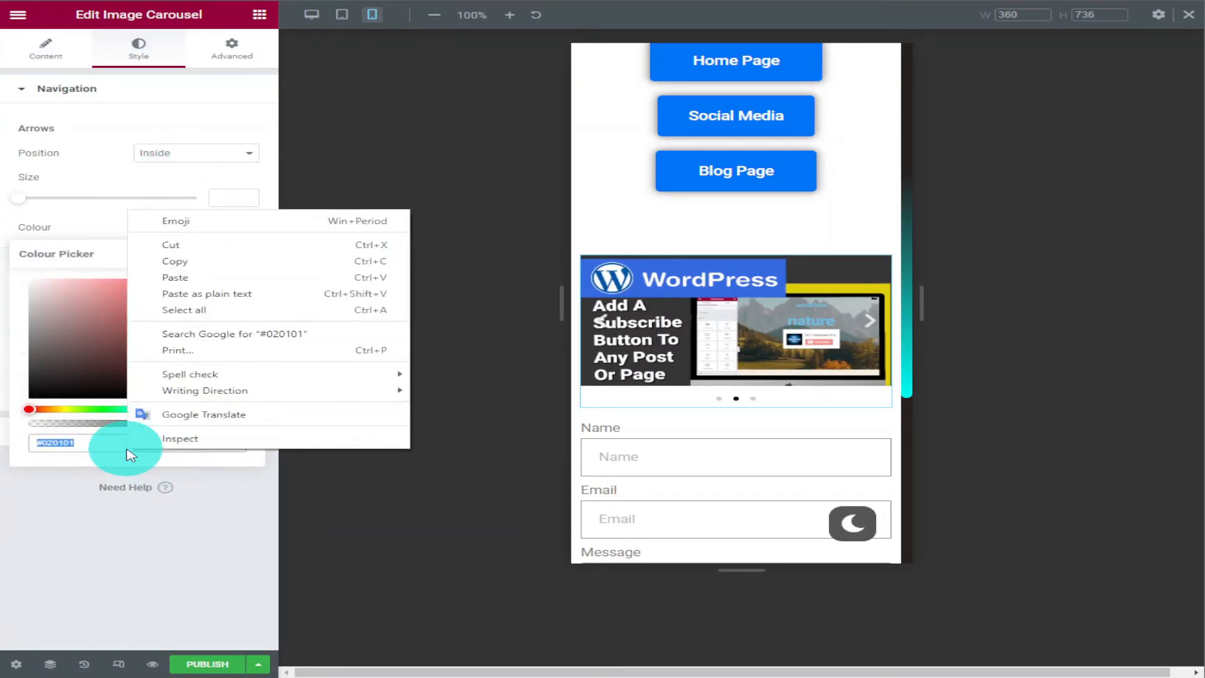
pyautogui.click(100, 445)
pyautogui.click(157, 409)
pyautogui.moveTo(157, 411)
pyautogui.mouseDown()
pyautogui.moveTo(172, 409)
pyautogui.moveTo(161, 409)
pyautogui.mouseUp()
pyautogui.moveTo(199, 300); pyautogui.dragTo(172, 283)
pyautogui.moveTo(167, 409); pyautogui.dragTo(41, 411)
pyautogui.click(601, 323)
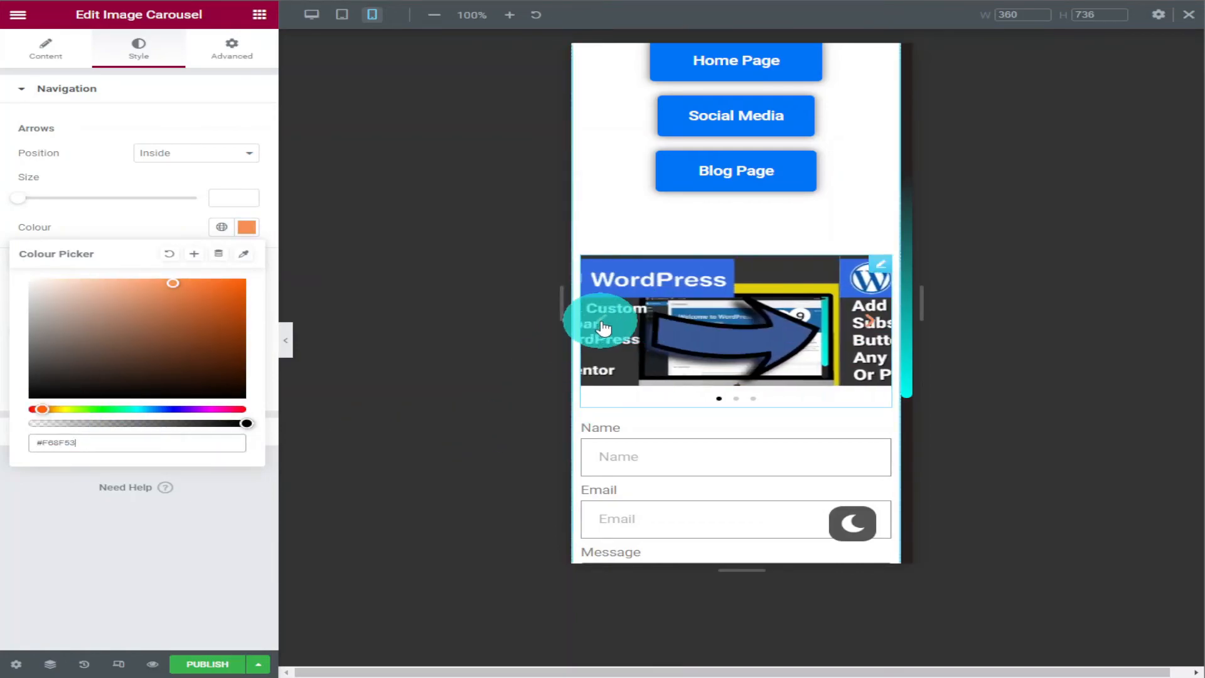
pyautogui.click(601, 326)
# Step: Preview the upper part of the page in dark mode, including the custom scrollbar, and return to light mode
pyautogui.scroll(5, 640, 390)
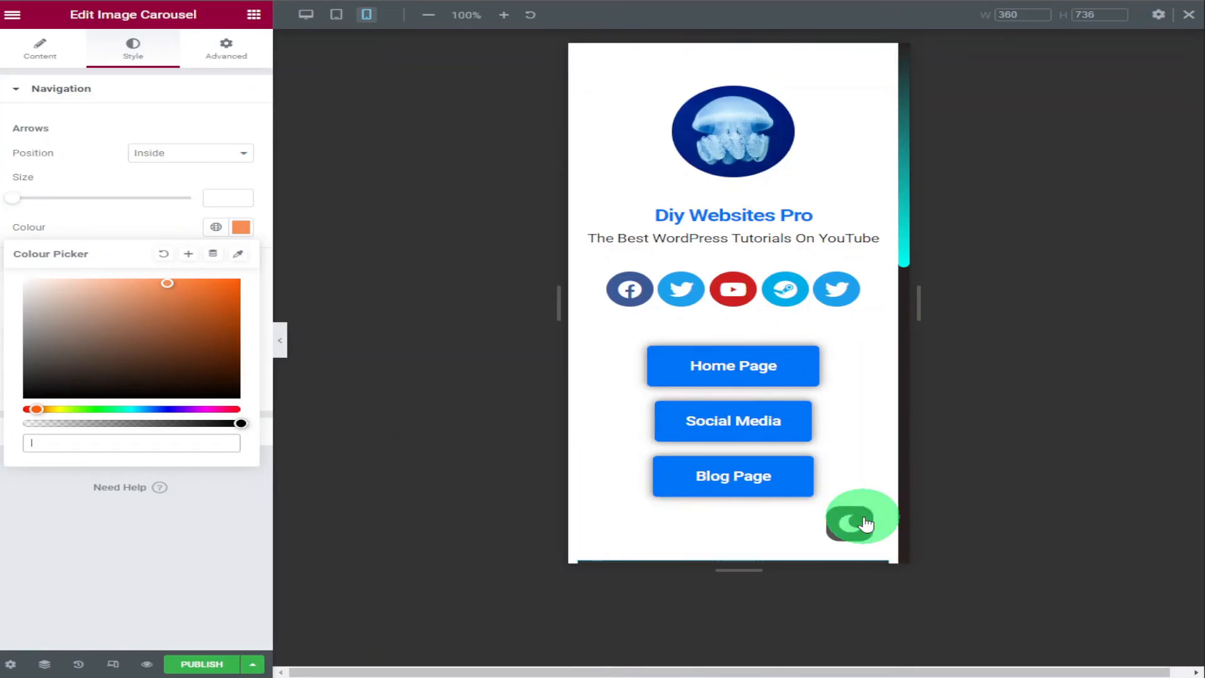
pyautogui.click(864, 523)
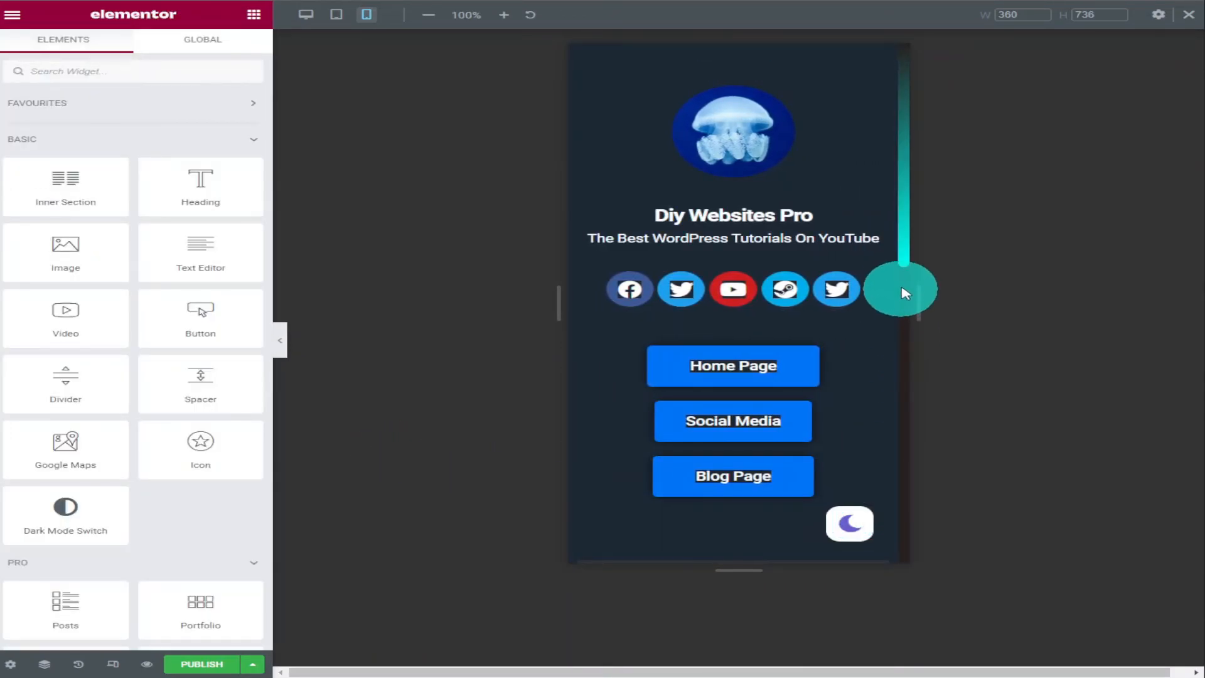
pyautogui.moveTo(908, 256)
pyautogui.mouseDown()
pyautogui.moveTo(896, 520)
pyautogui.moveTo(901, 244)
pyautogui.mouseUp()
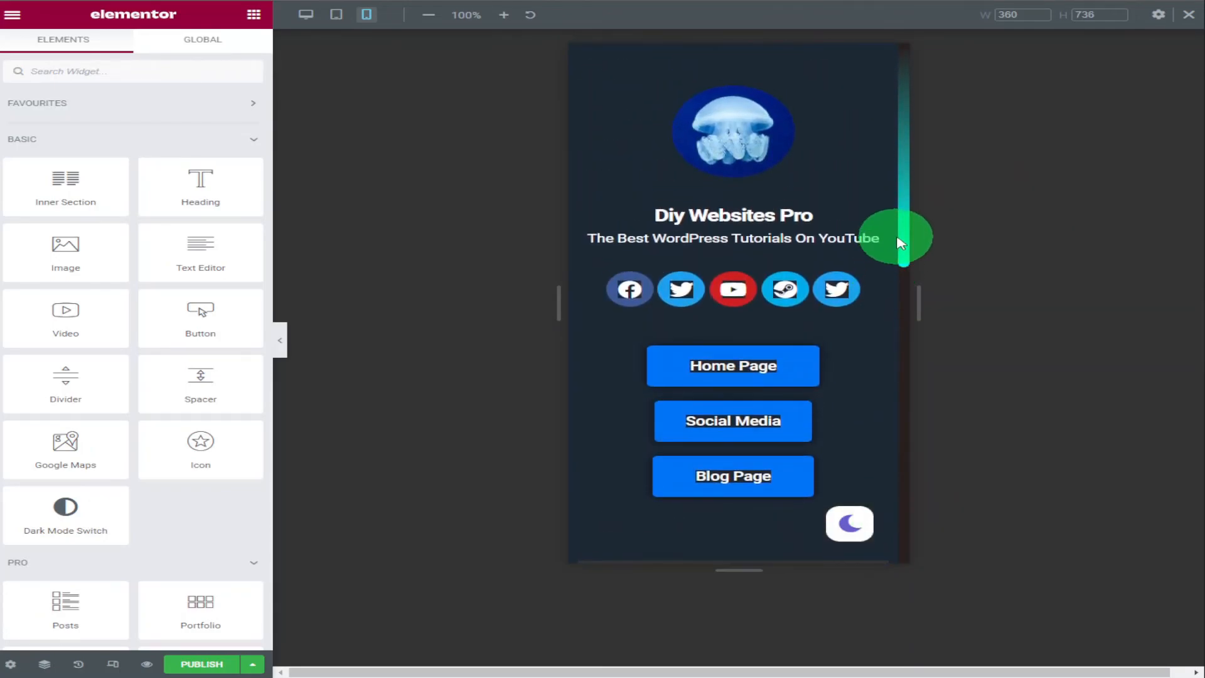
pyautogui.click(849, 522)
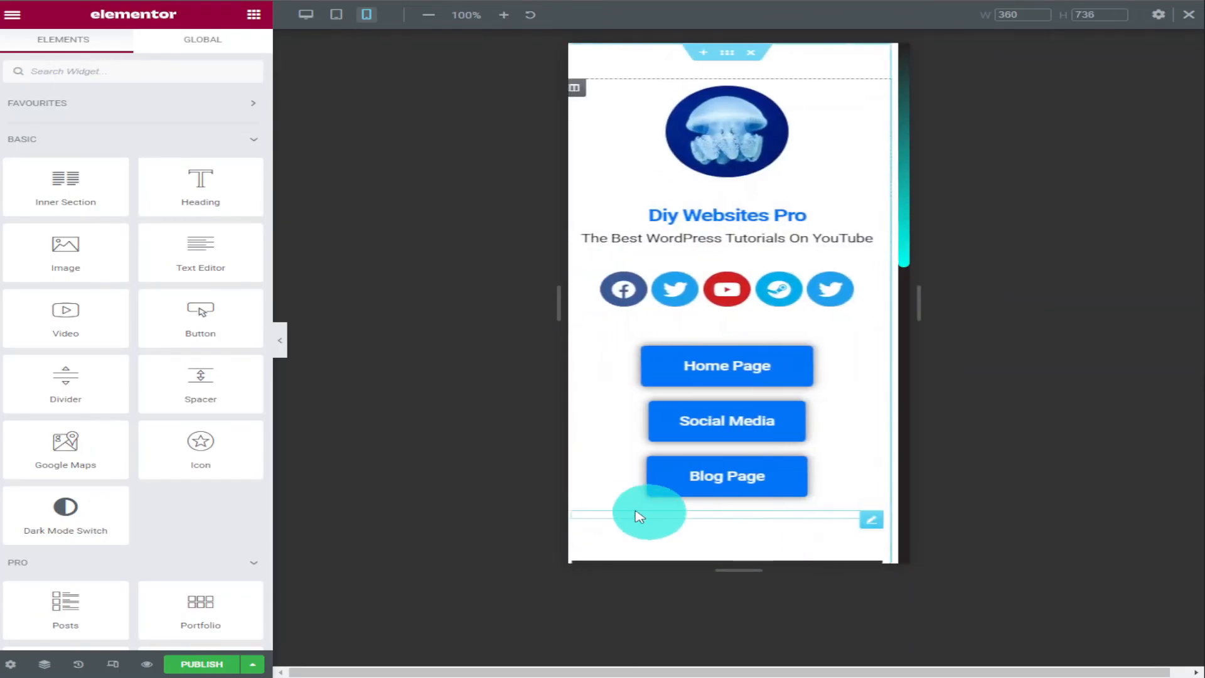
pyautogui.click(416, 507)
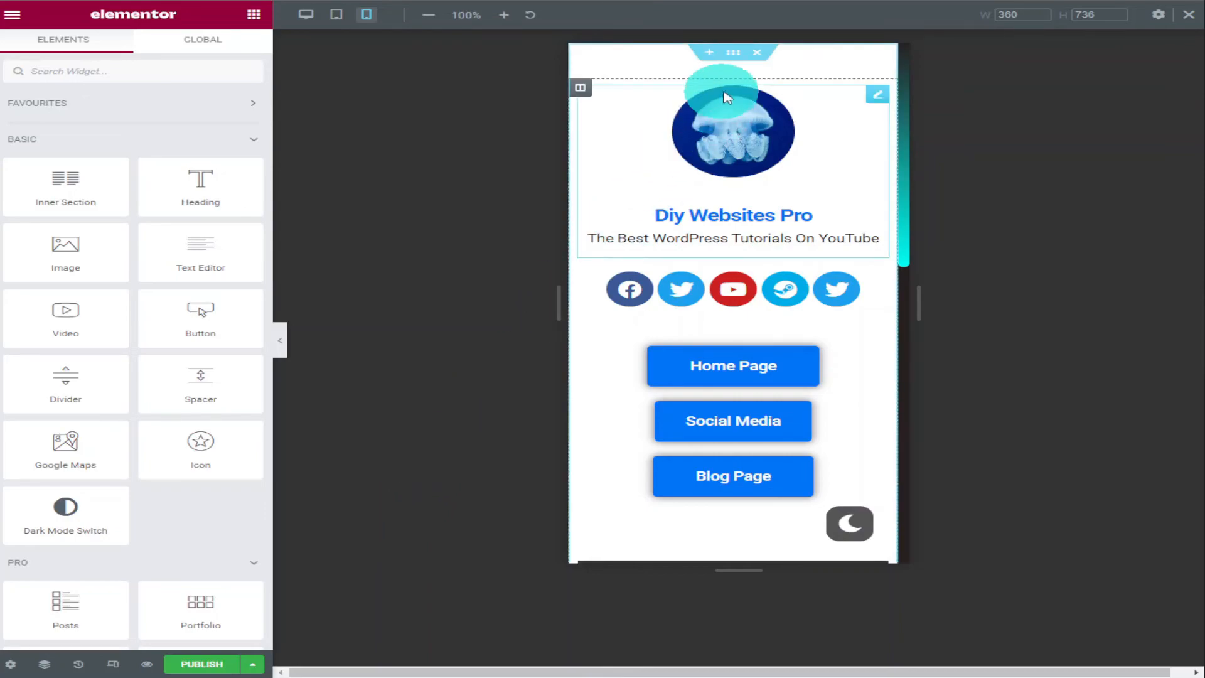
# Step: Give the main section a classic background using the fern leaf image and check it down to the contact form
pyautogui.click(733, 53)
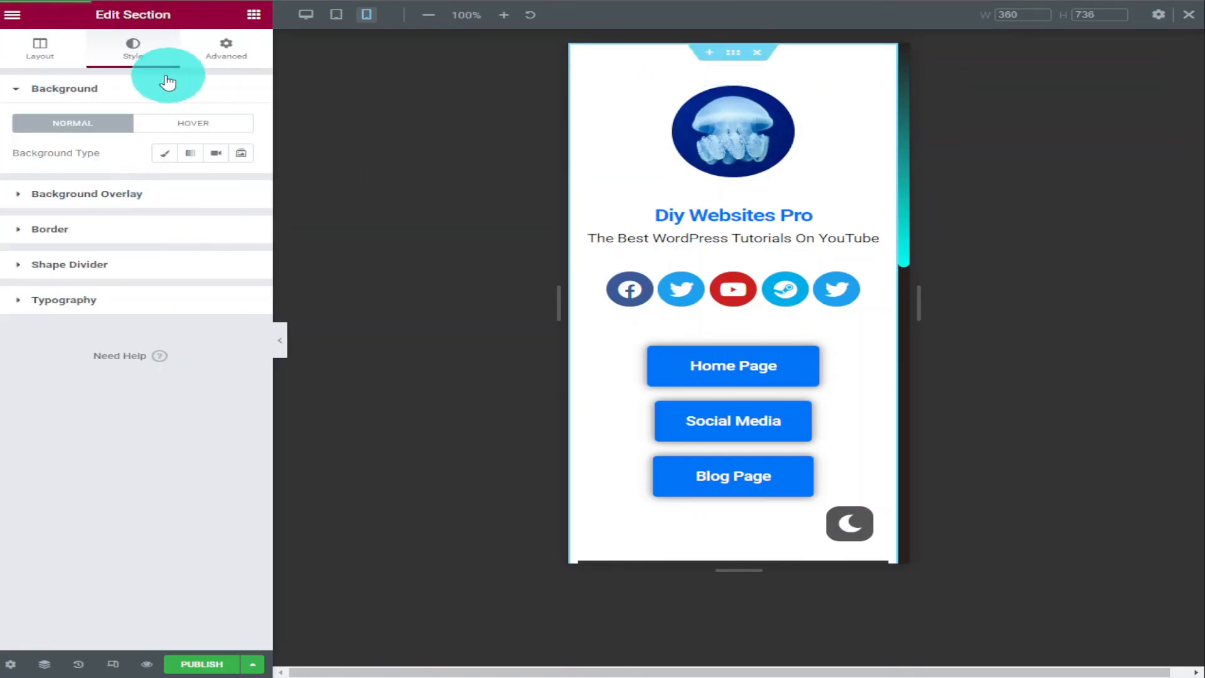
pyautogui.click(160, 157)
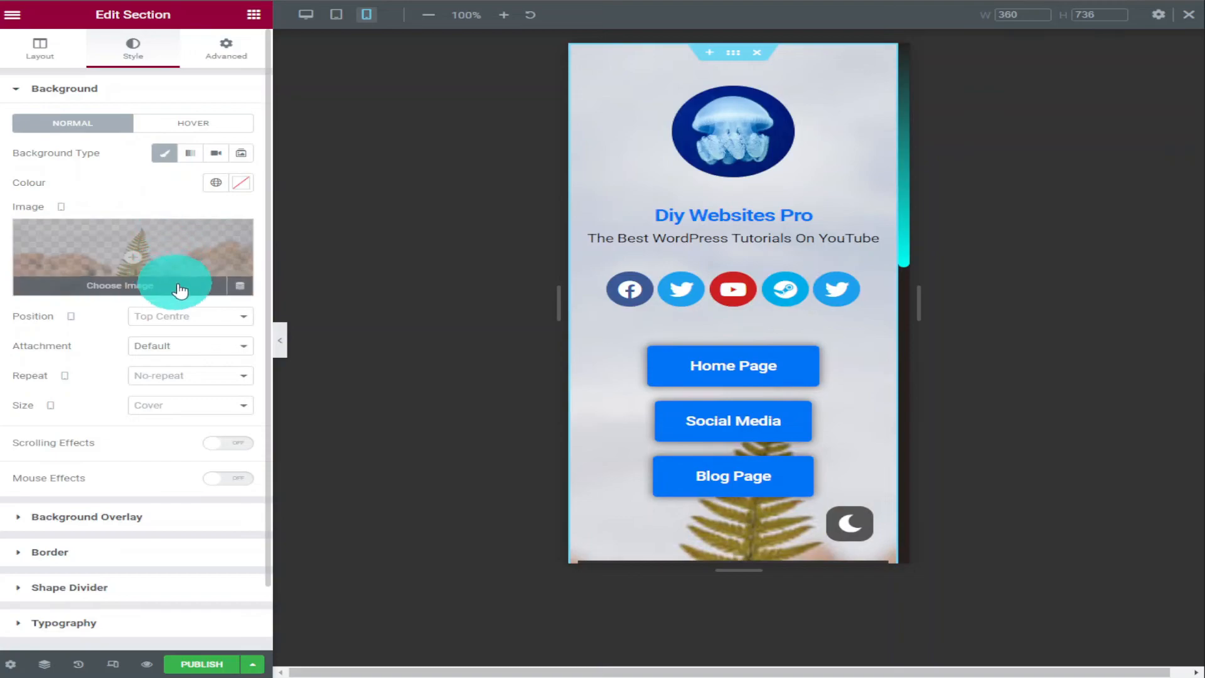
pyautogui.moveTo(903, 209); pyautogui.dragTo(850, 519)
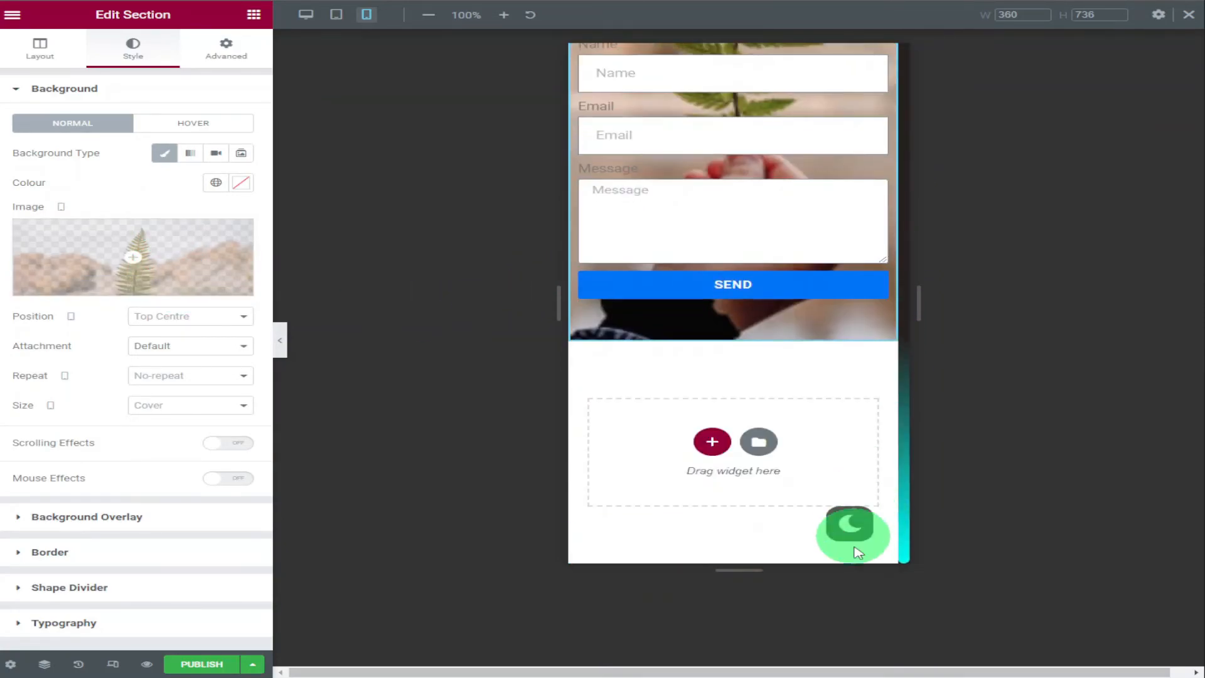
# Step: Clear the main section's fern background and give it a classic background using the city skyline image building-g2ad95bcc0_1920.jpg
pyautogui.moveTo(904, 435); pyautogui.dragTo(859, 120)
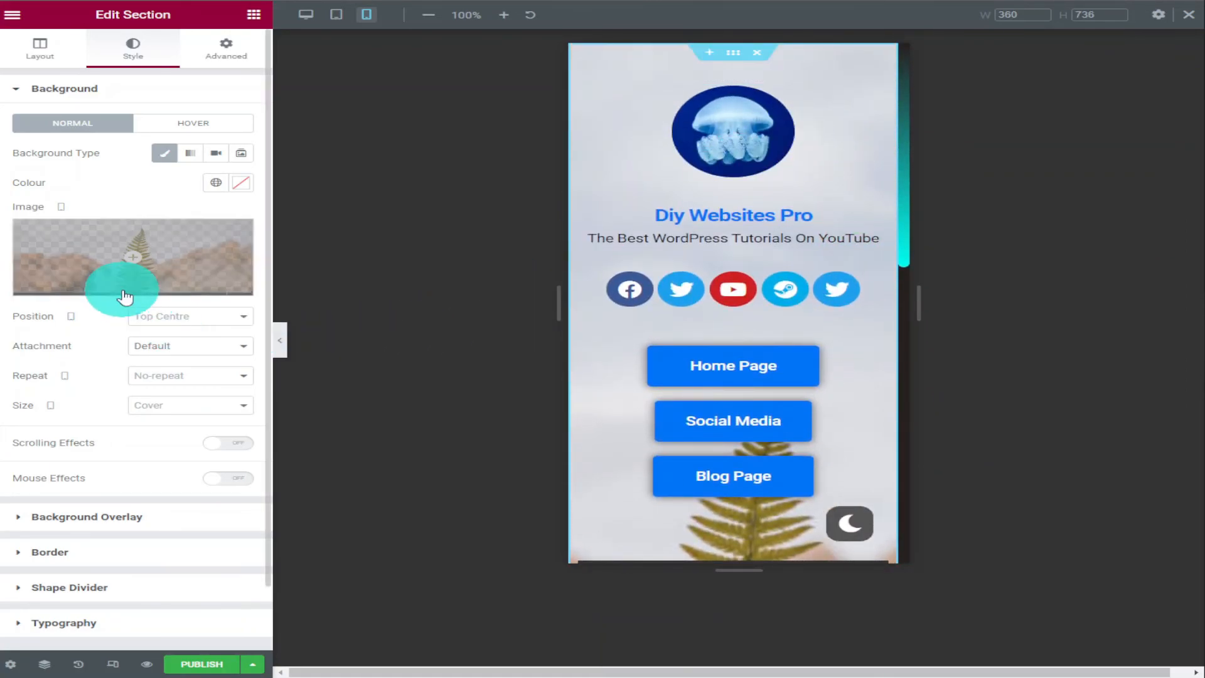
pyautogui.click(163, 153)
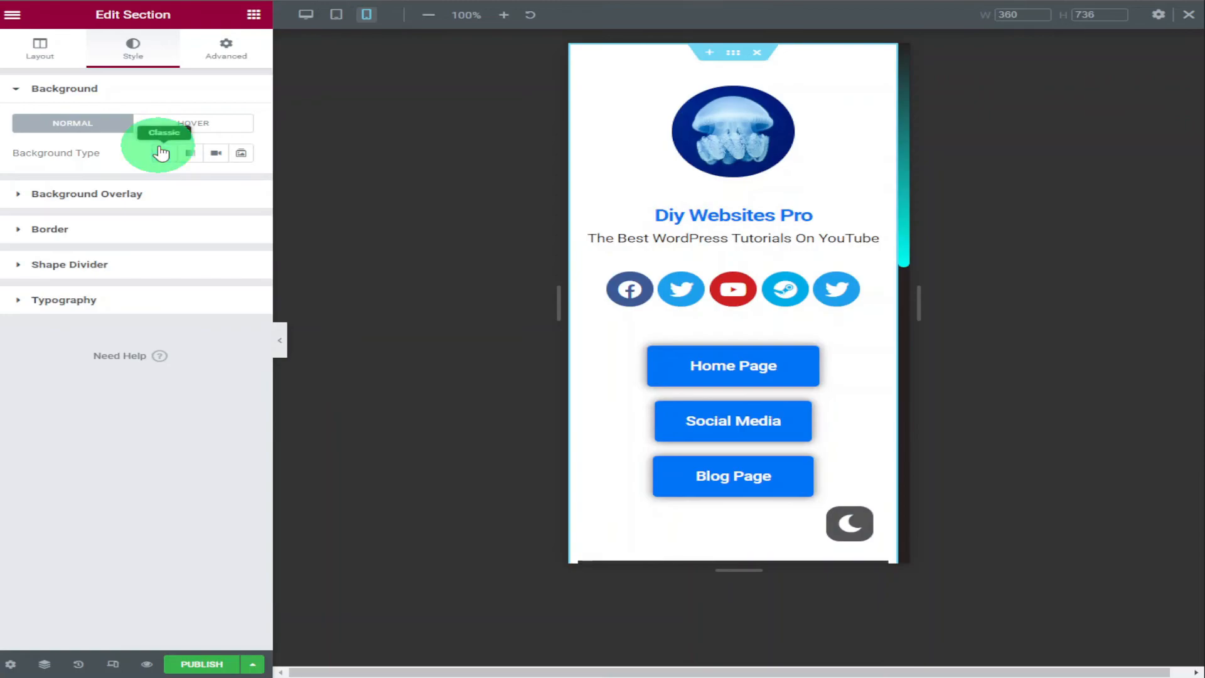
pyautogui.click(163, 153)
pyautogui.click(132, 279)
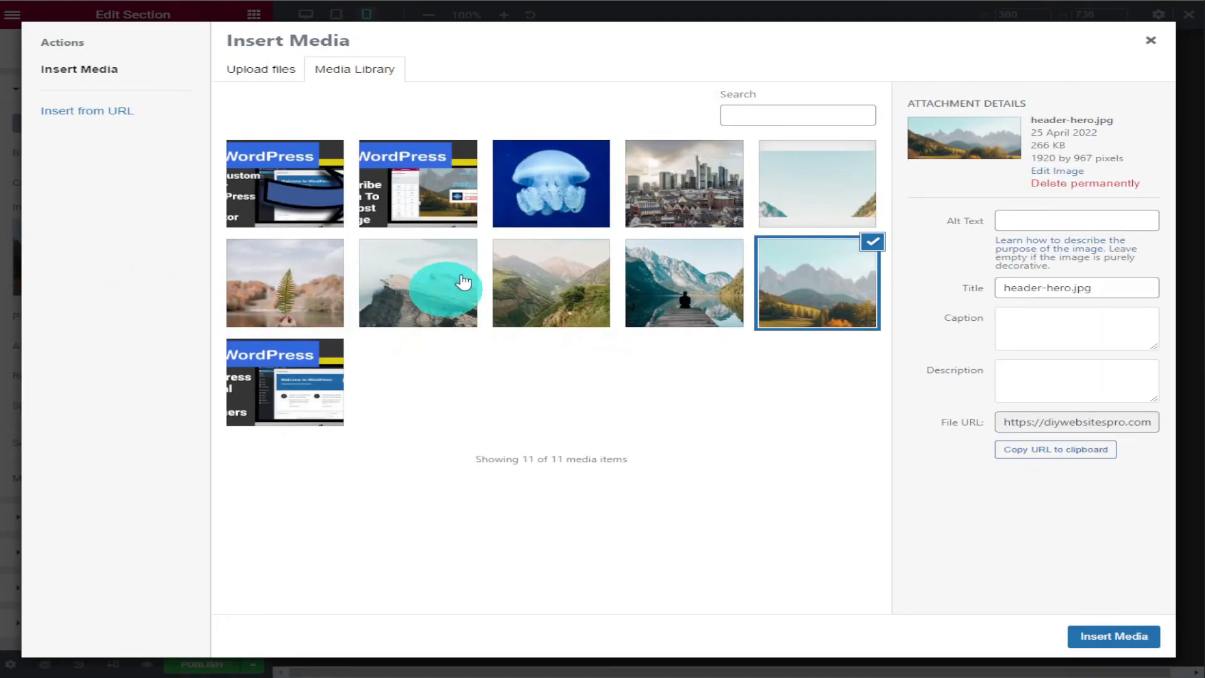
pyautogui.click(644, 213)
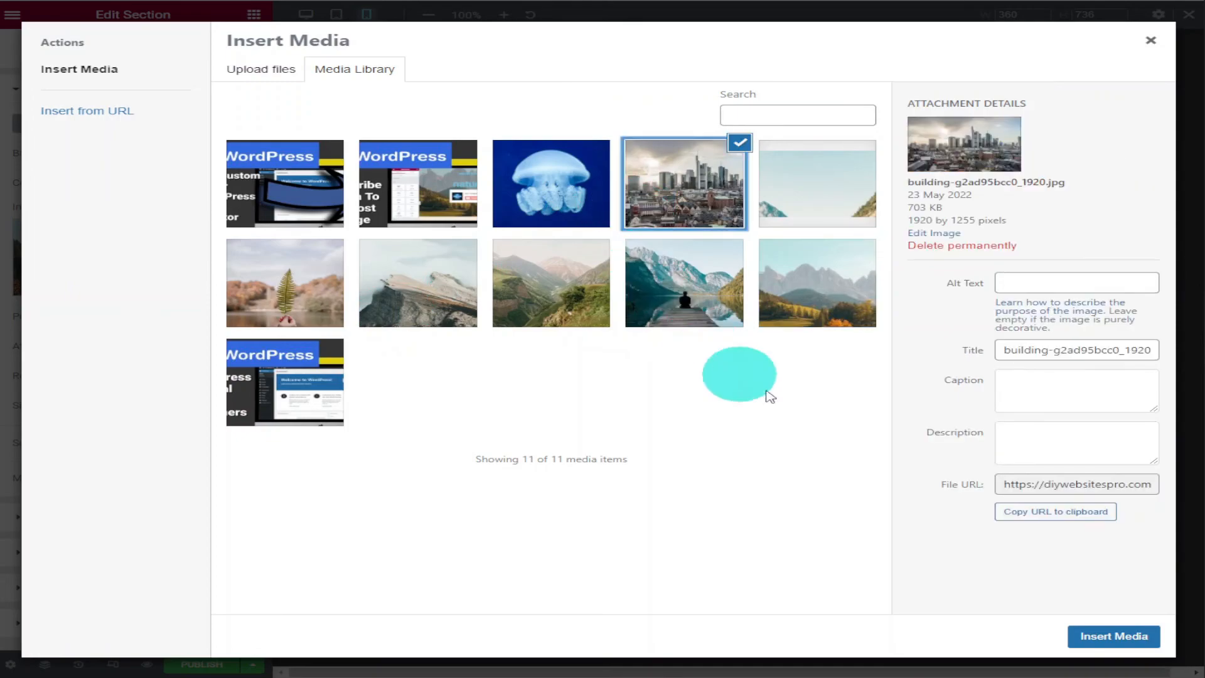
pyautogui.click(1112, 637)
pyautogui.moveTo(897, 229)
pyautogui.mouseDown()
pyautogui.moveTo(915, 379)
pyautogui.moveTo(902, 477)
pyautogui.moveTo(888, 188)
pyautogui.mouseUp()
pyautogui.click(394, 409)
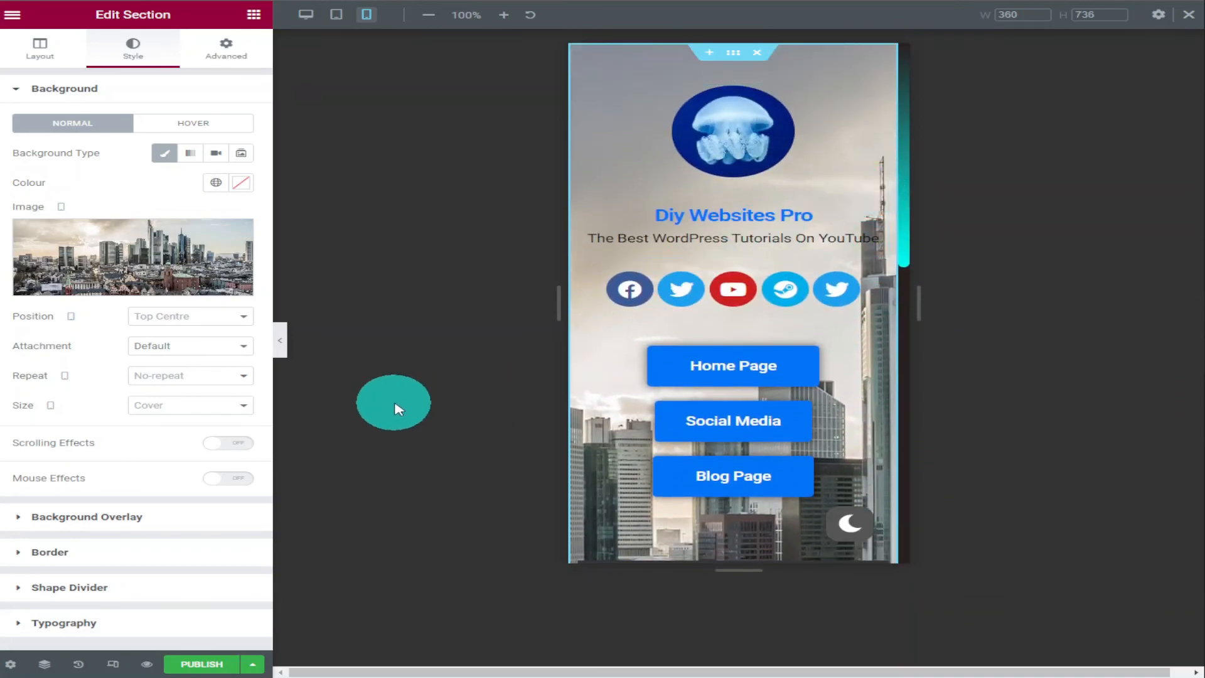
# Step: Set the repeat option of the section's background image explicitly to No-repeat
pyautogui.click(248, 385)
pyautogui.click(240, 400)
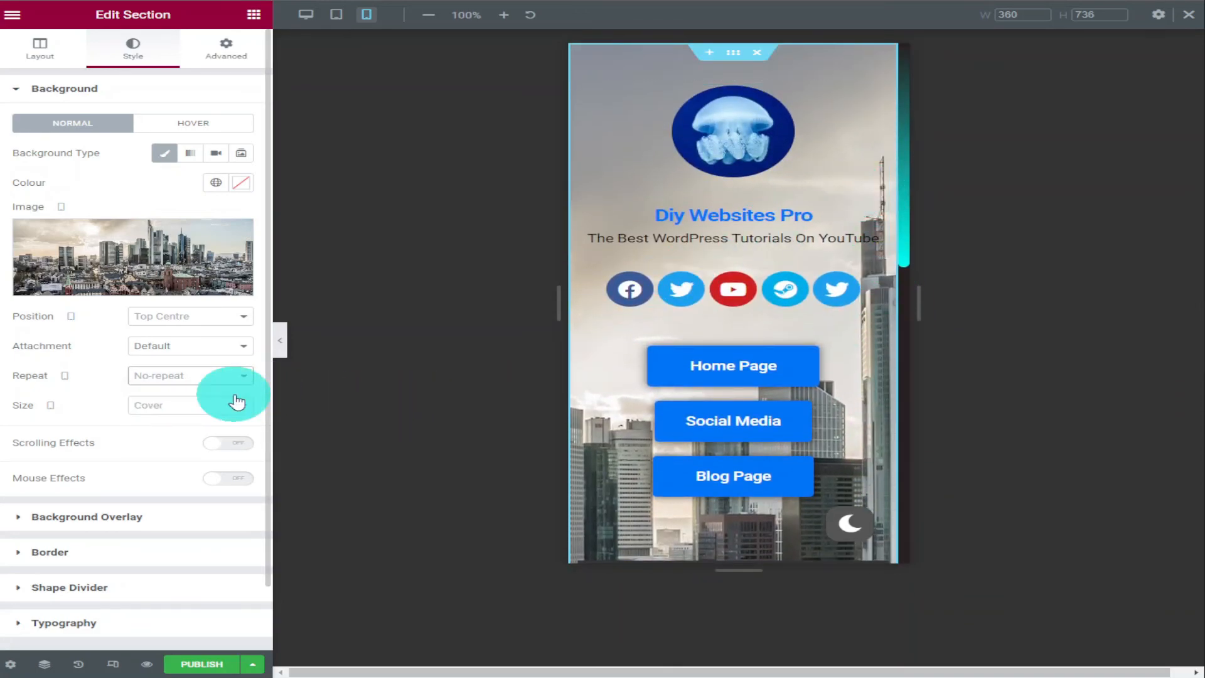
pyautogui.click(242, 395)
pyautogui.click(243, 398)
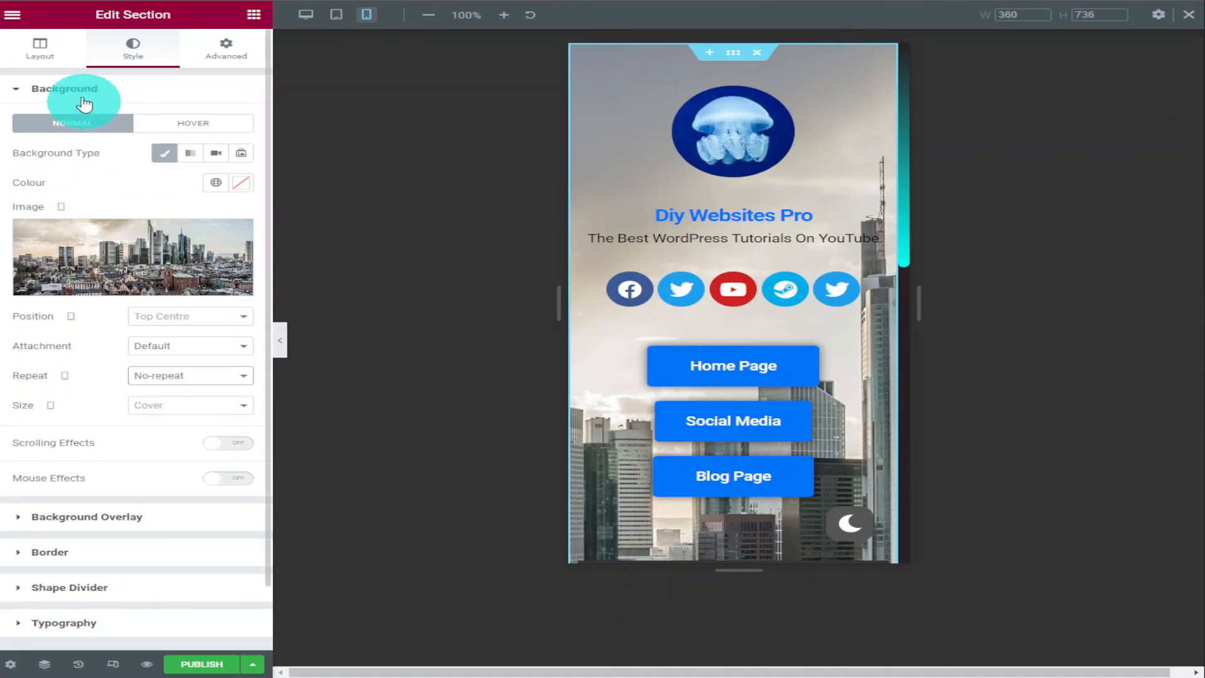
# Step: Try the Default height for the main section and switch it back to Fit To Screen
pyautogui.click(42, 50)
pyautogui.click(228, 231)
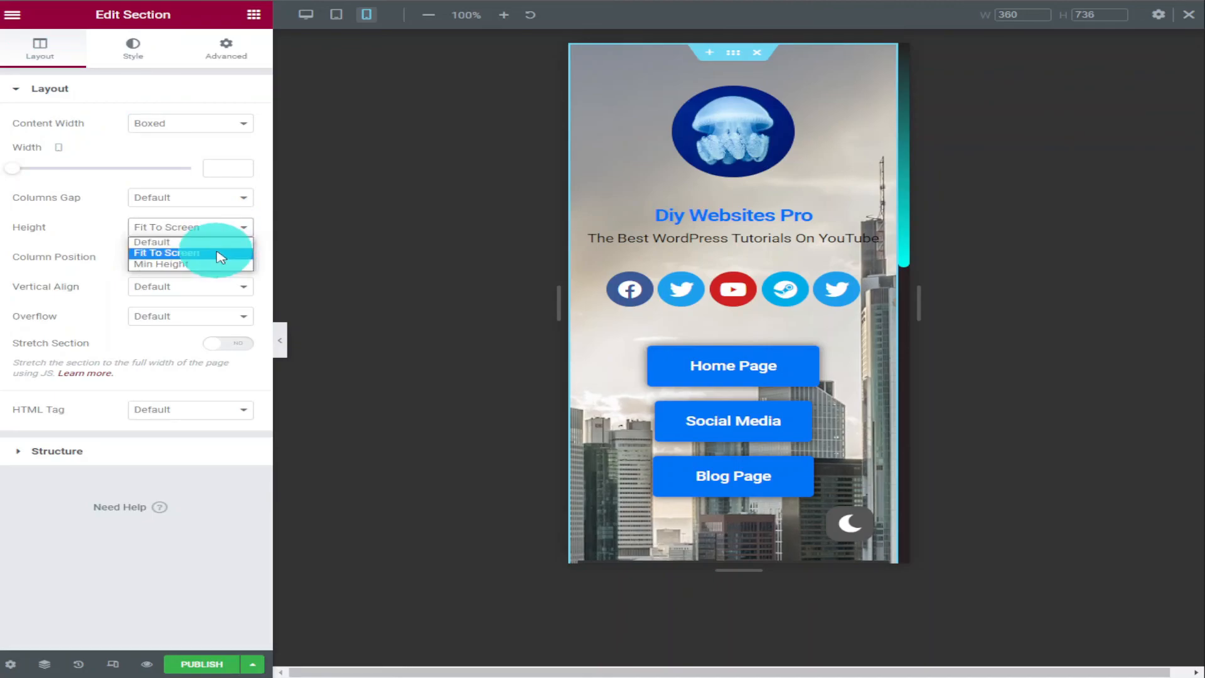
pyautogui.click(219, 255)
pyautogui.click(216, 231)
pyautogui.click(219, 242)
pyautogui.click(218, 230)
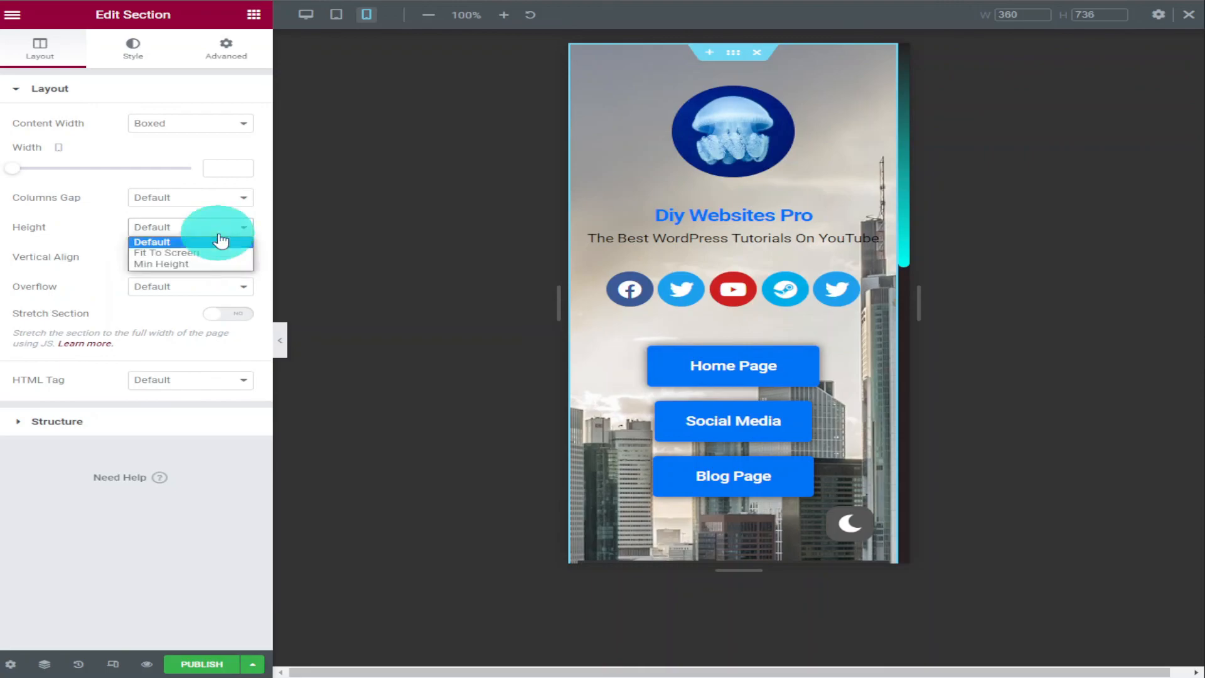
pyautogui.click(223, 253)
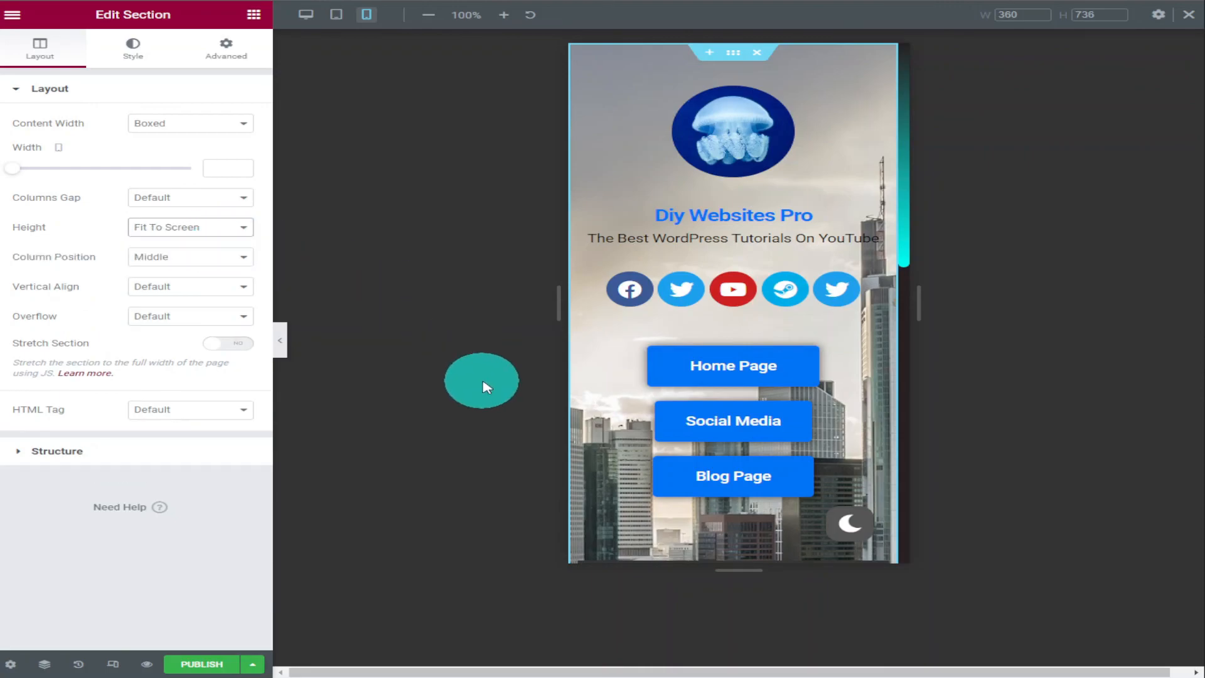